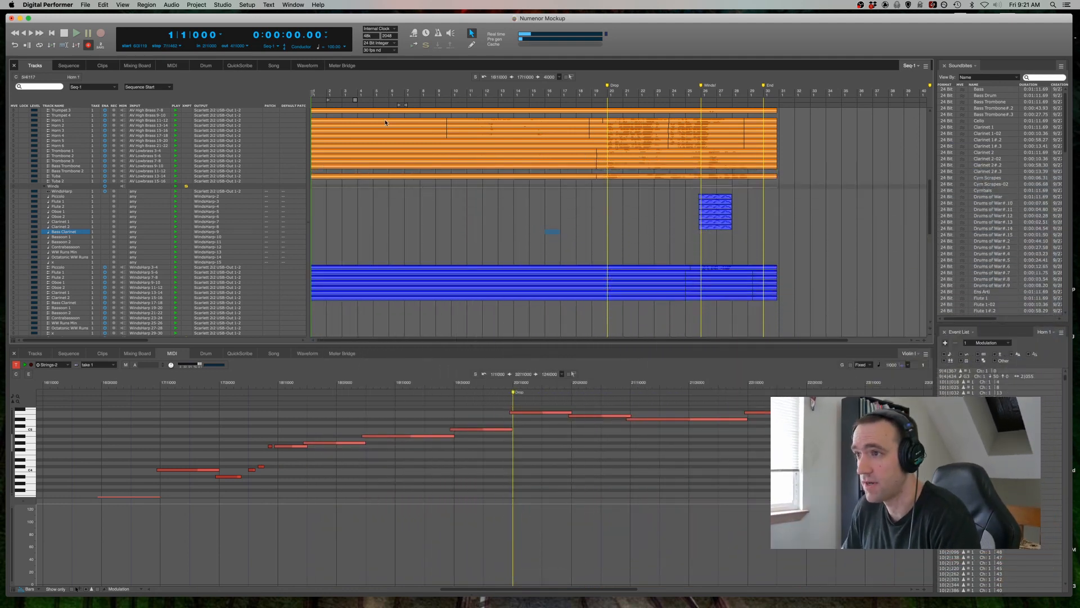
Return to the strings section of the track list and play the whole mockup from bar 1 to the end
scroll(441, 214, "up", 10)
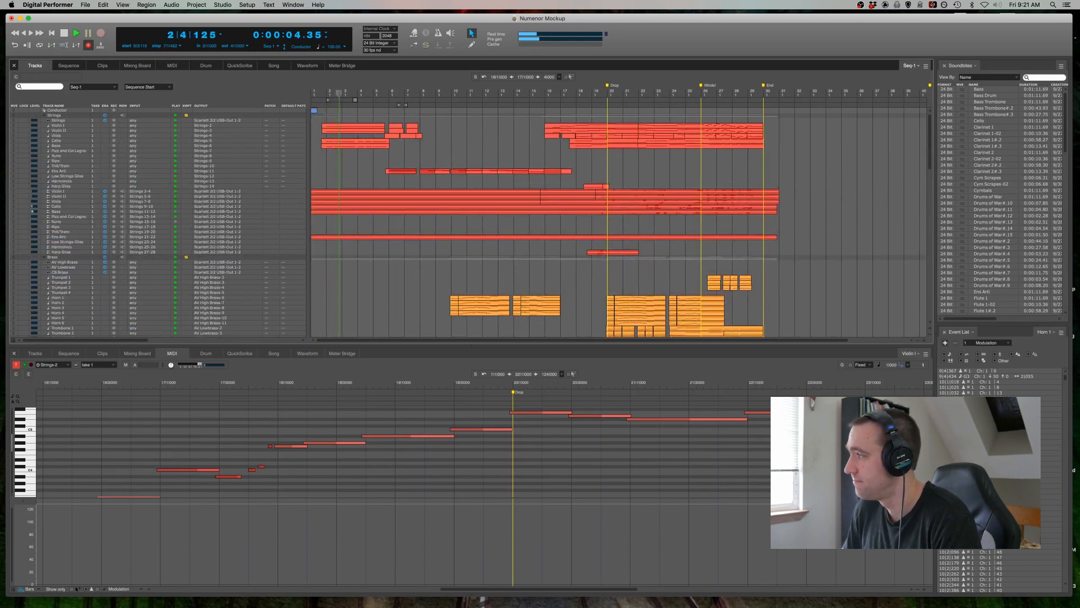
key("super+Tab")
left_click(829, 206)
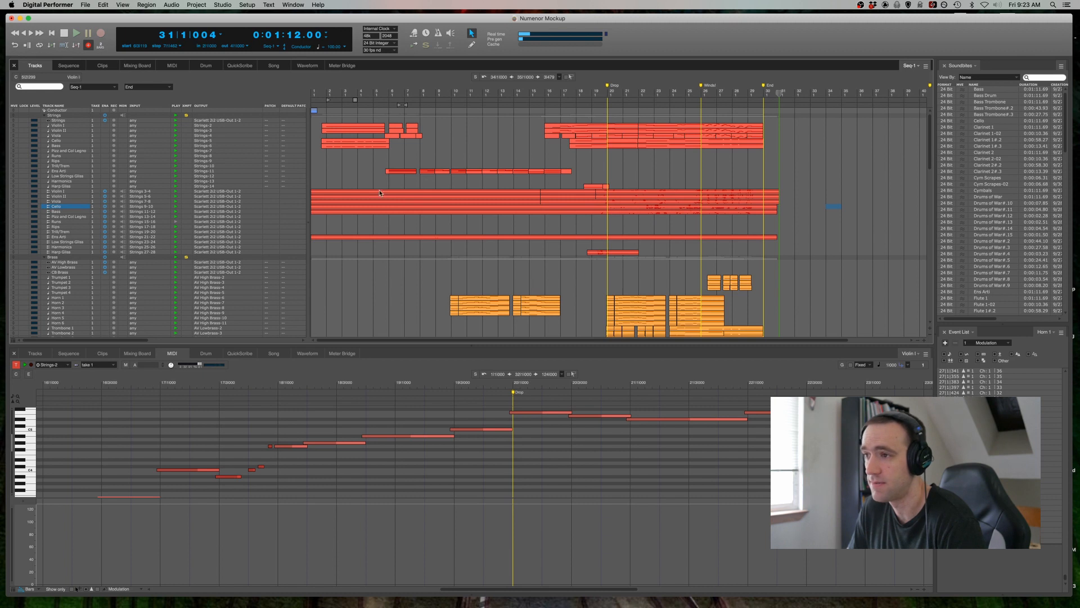
Examine the opening sustained notes of the Violin I and Violin II tracks in the MIDI editor
scroll(445, 239, "down", 10)
scroll(444, 239, "up", 10)
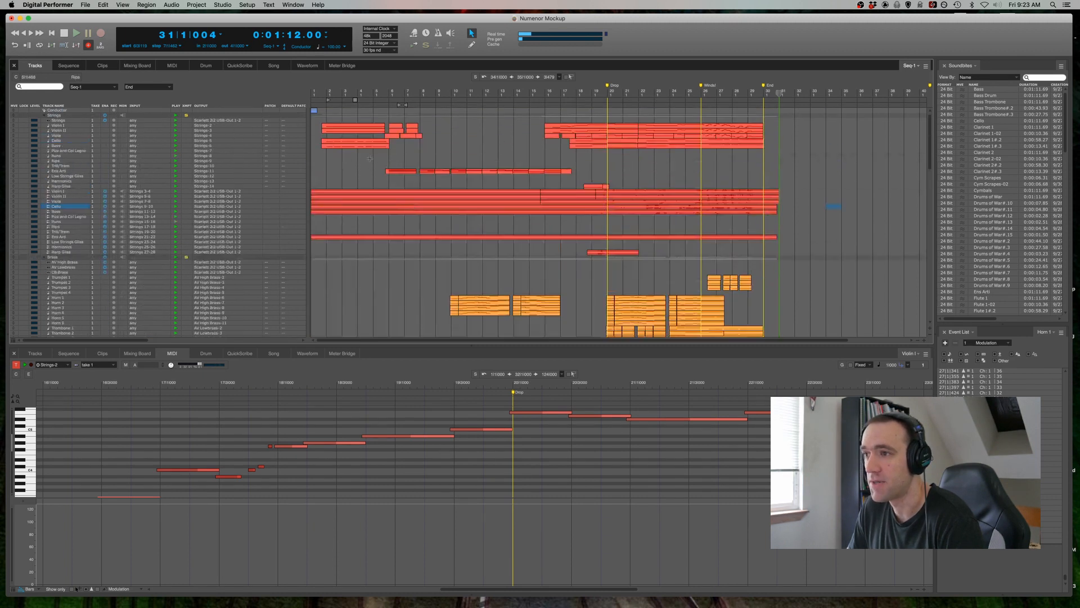
left_click(331, 127)
left_click(290, 462)
left_click_drag(281, 422, 309, 445)
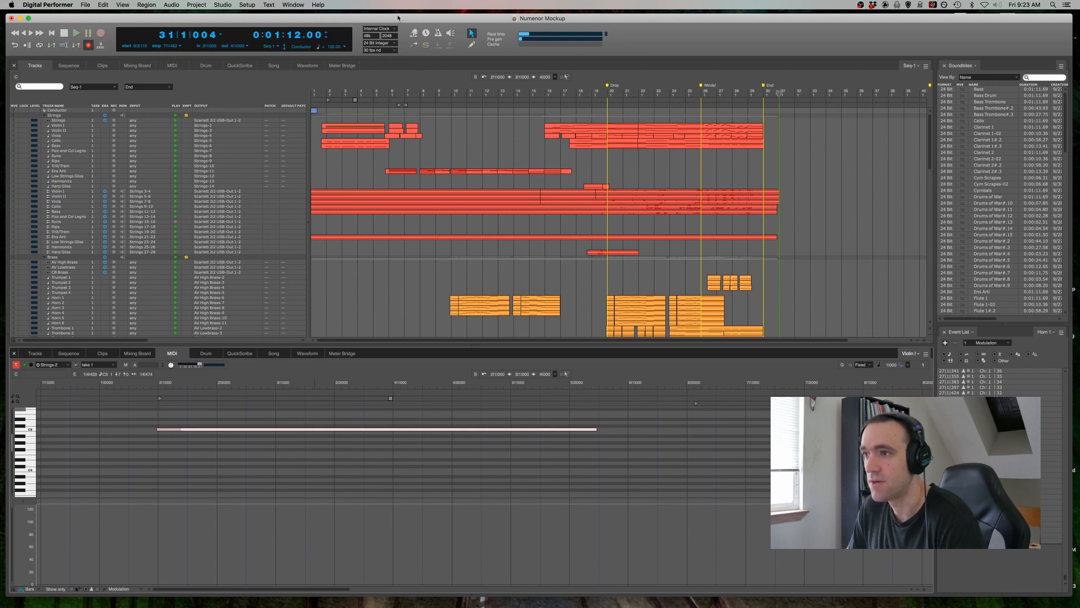
left_click(340, 131)
left_click(288, 464)
left_click(308, 429)
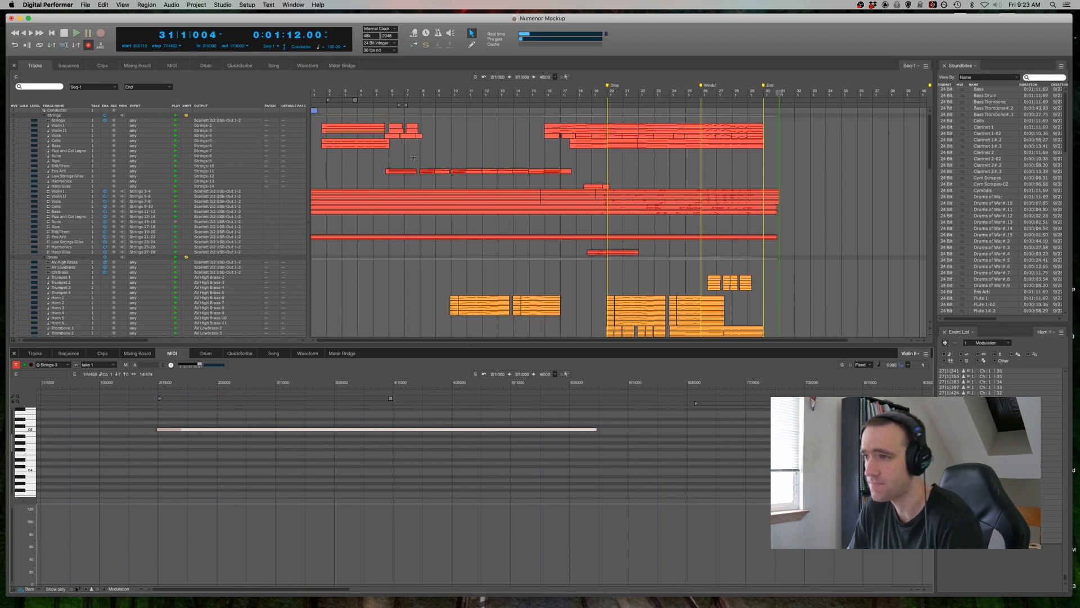
Examine the chord notes of the first Ens Arti phrase around bars 6 and 7 in the MIDI editor
left_click(394, 172)
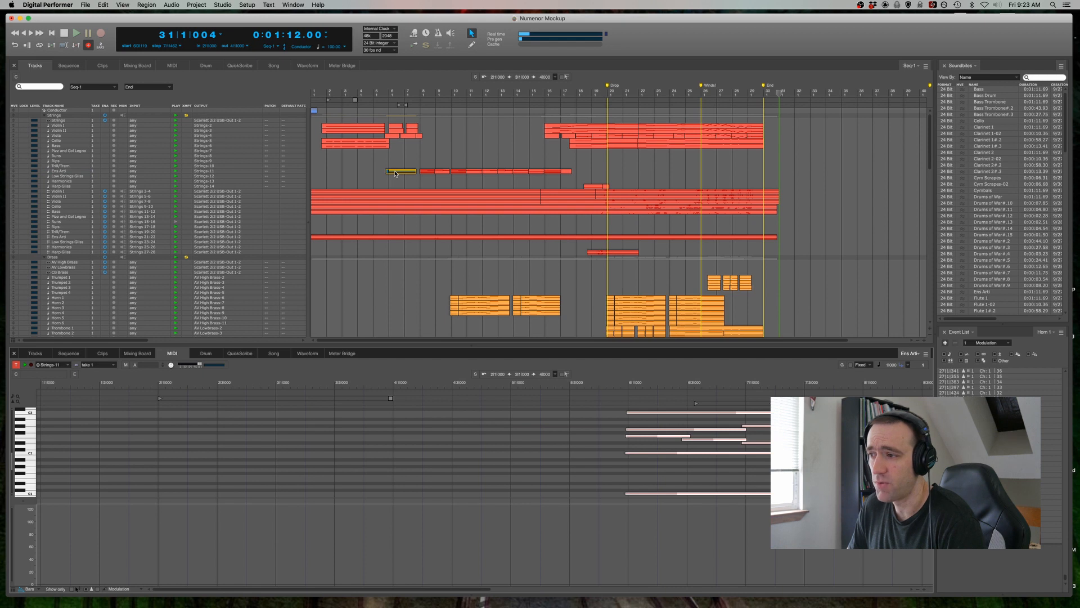
scroll(325, 421, "right", 2)
left_click(325, 421)
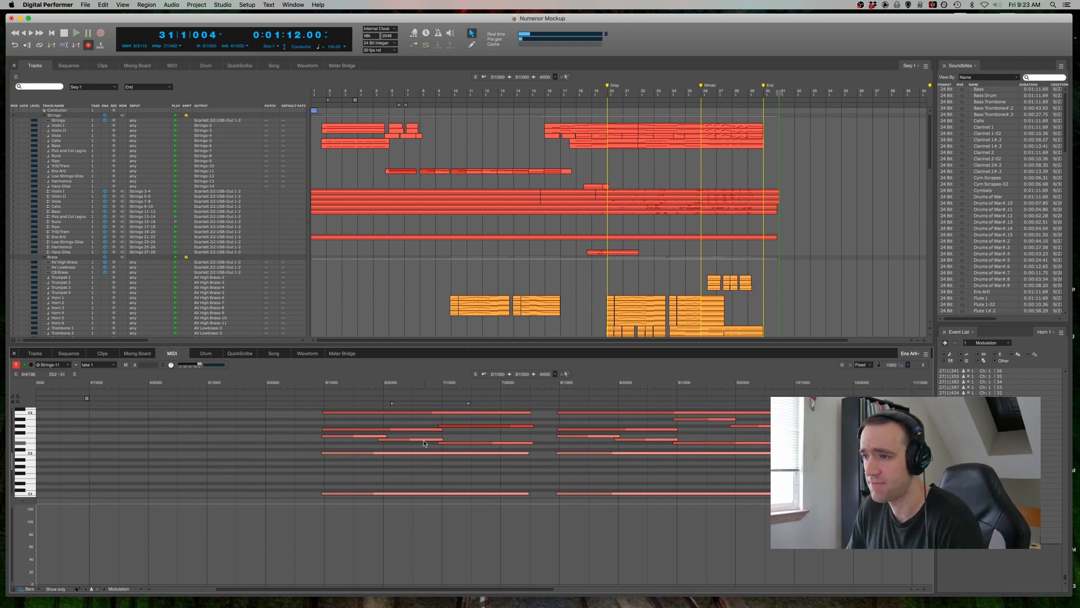
left_click(393, 172)
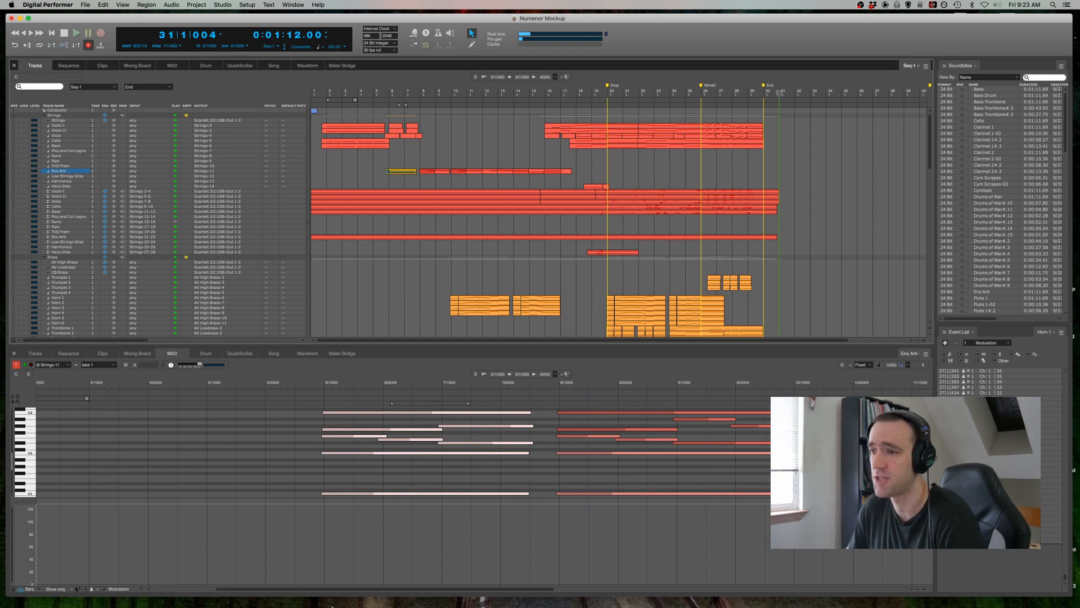
Play the Ens Arti passage from beat 4 of bar 5 and glance over the brass tracks
left_click(309, 385)
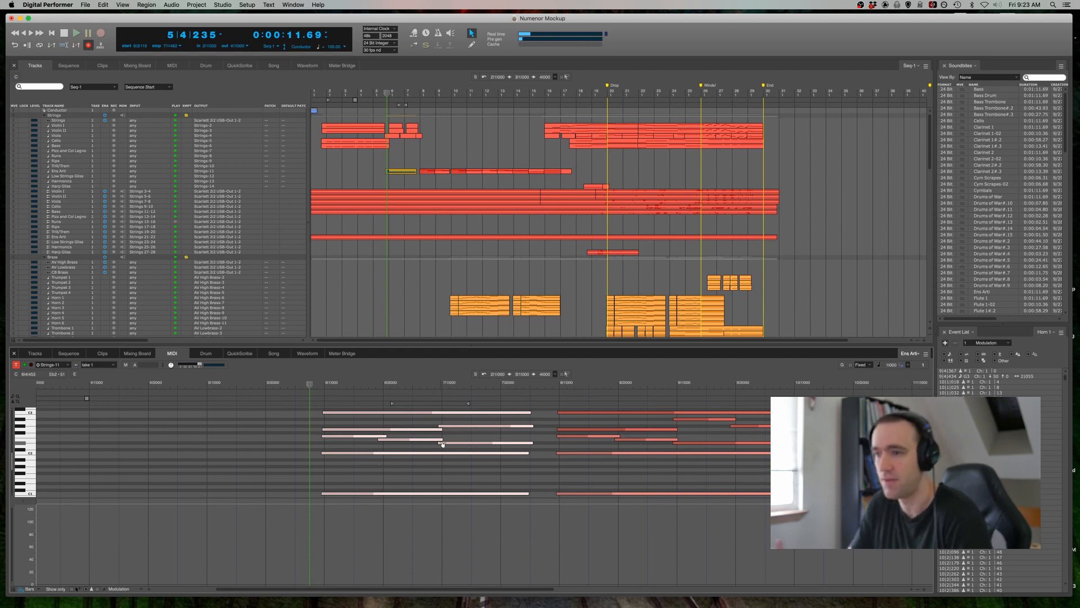
key("space")
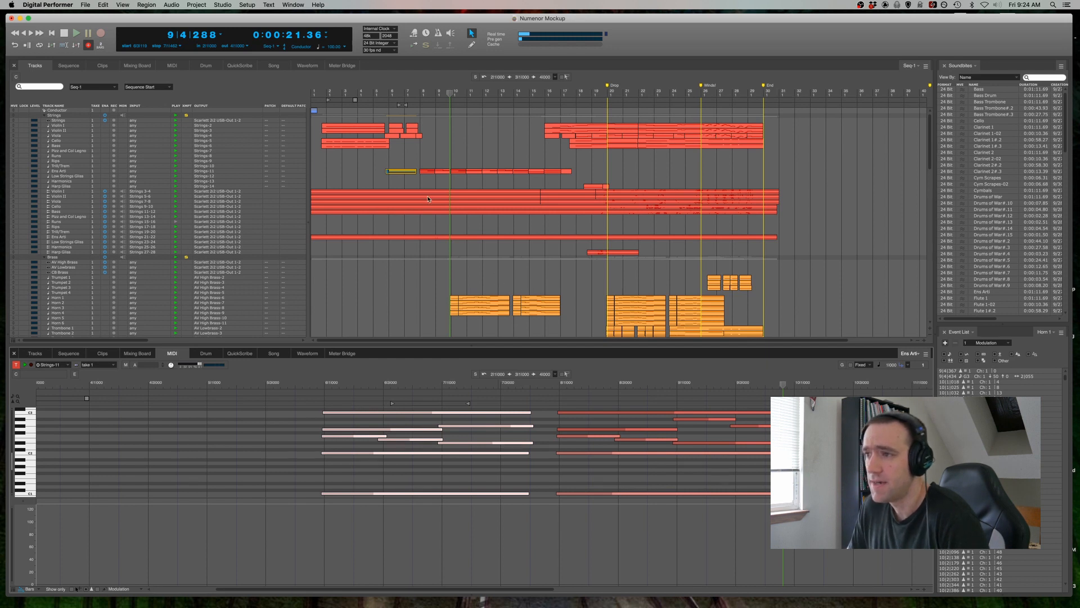
left_click(412, 165)
scroll(413, 164, "down", 5)
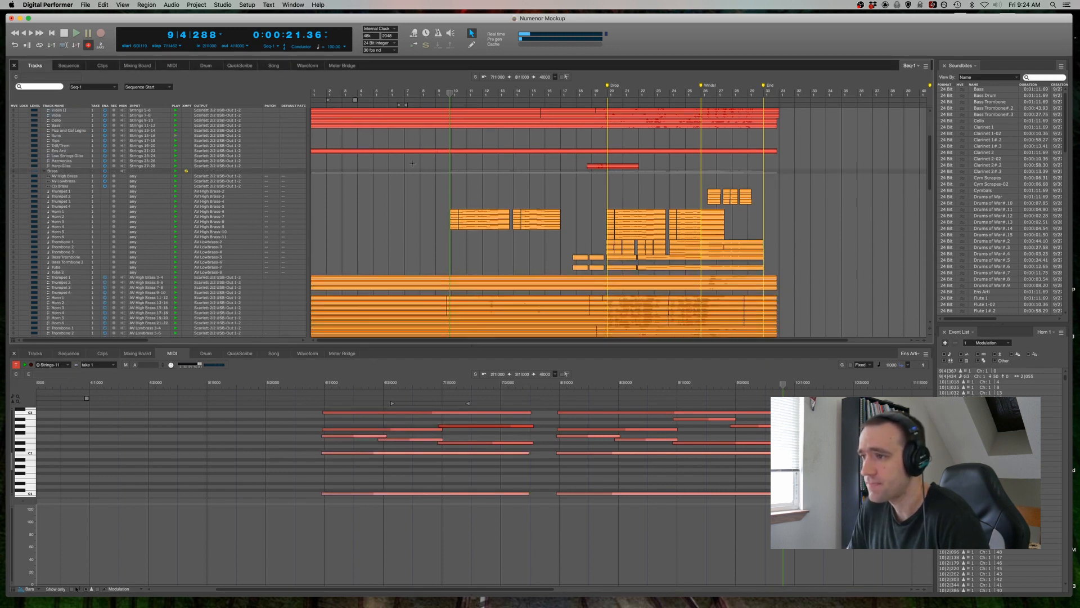
scroll(413, 163, "up", 5)
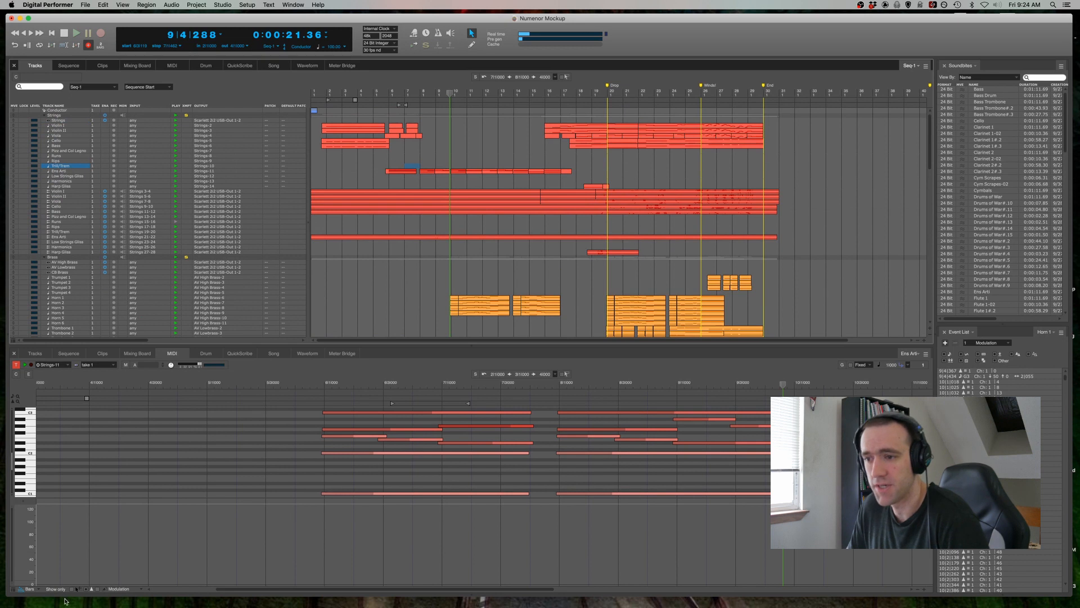
Show the controller data beneath the Ens Arti notes and examine the curve of the first phrase
left_click(87, 590)
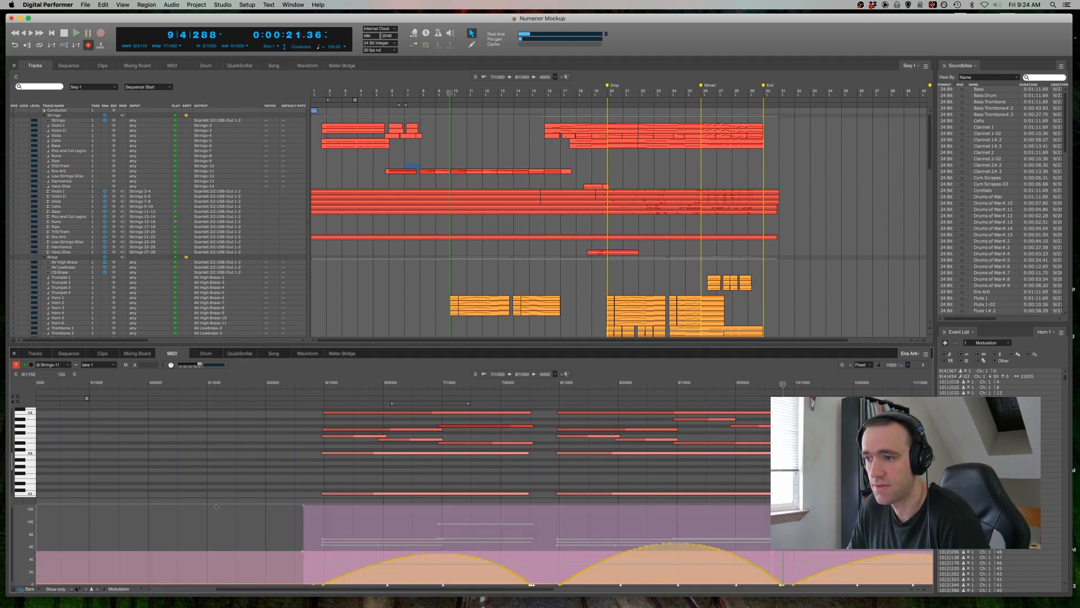
scroll(309, 563, "right", 5)
left_click_drag(233, 549, 454, 592)
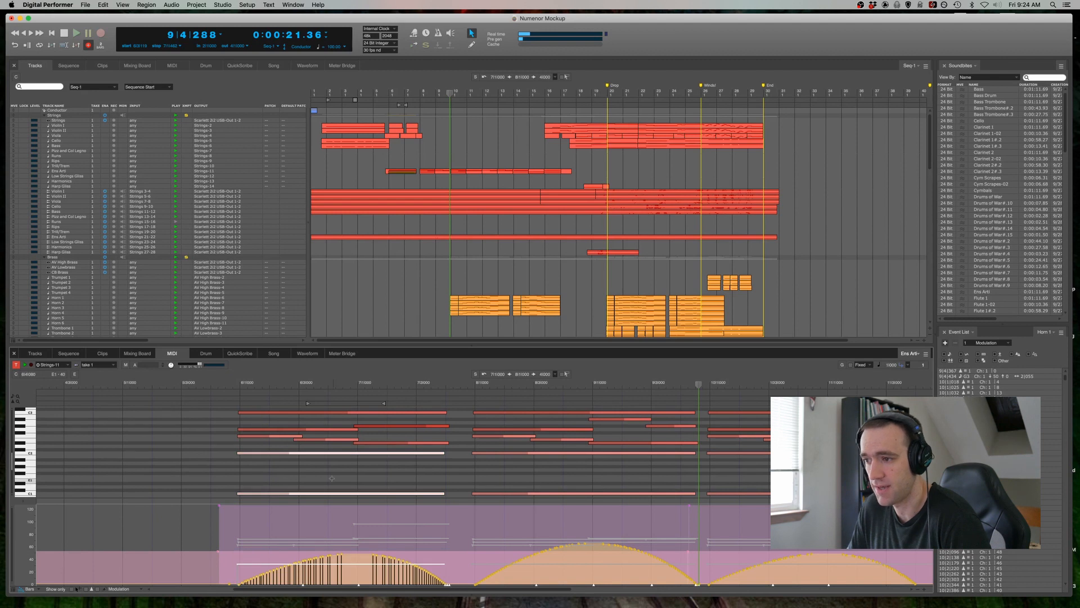
left_click(227, 539)
left_click_drag(231, 548, 469, 585)
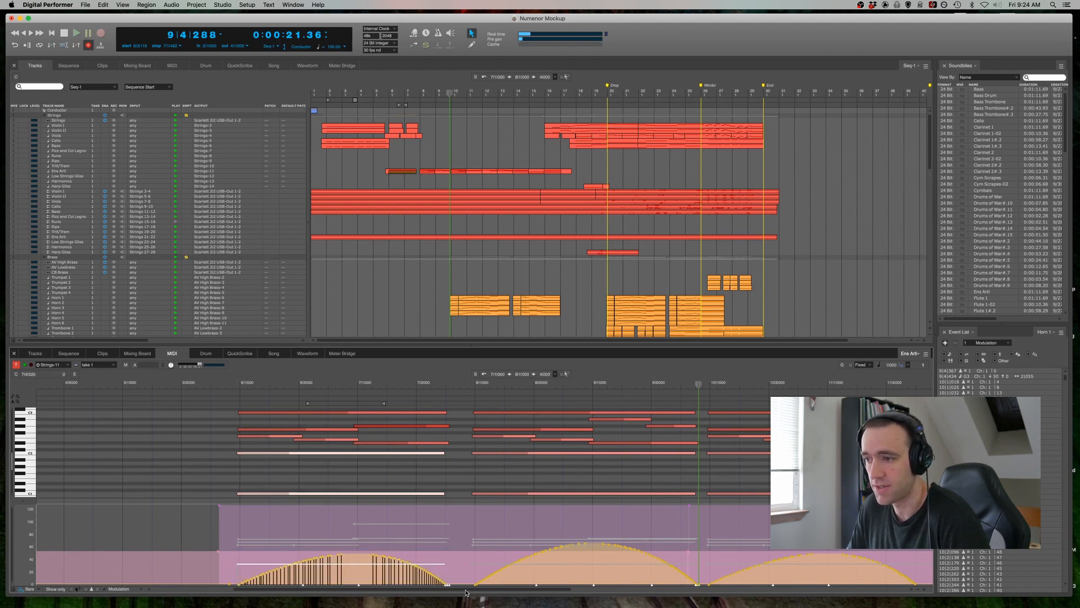
left_click(454, 467)
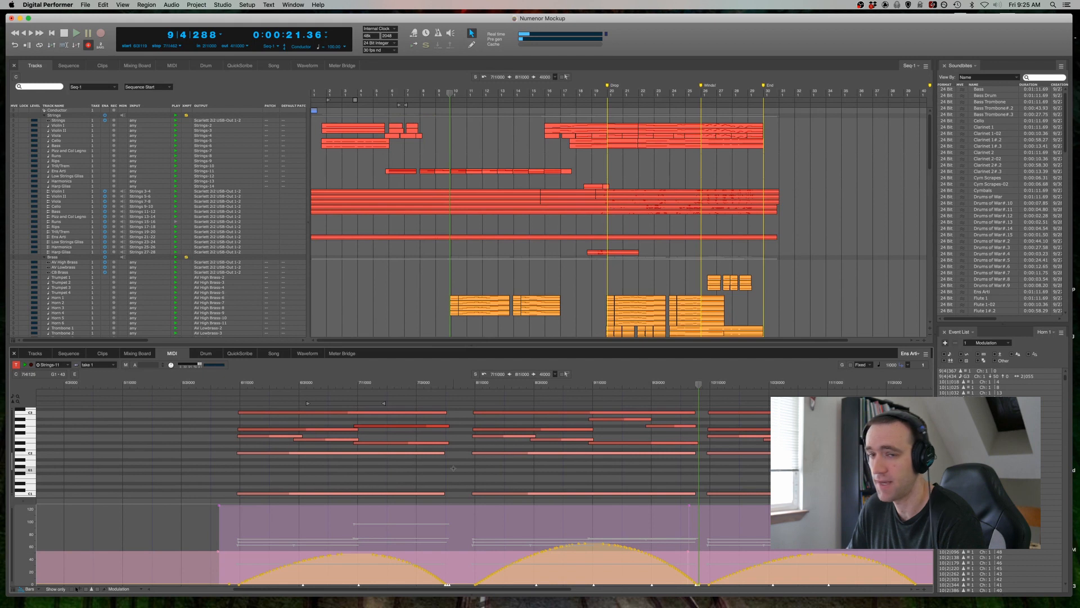
Go to the percussion tracks and examine the opening Frame Drum pattern in the MIDI editor
left_click(505, 272)
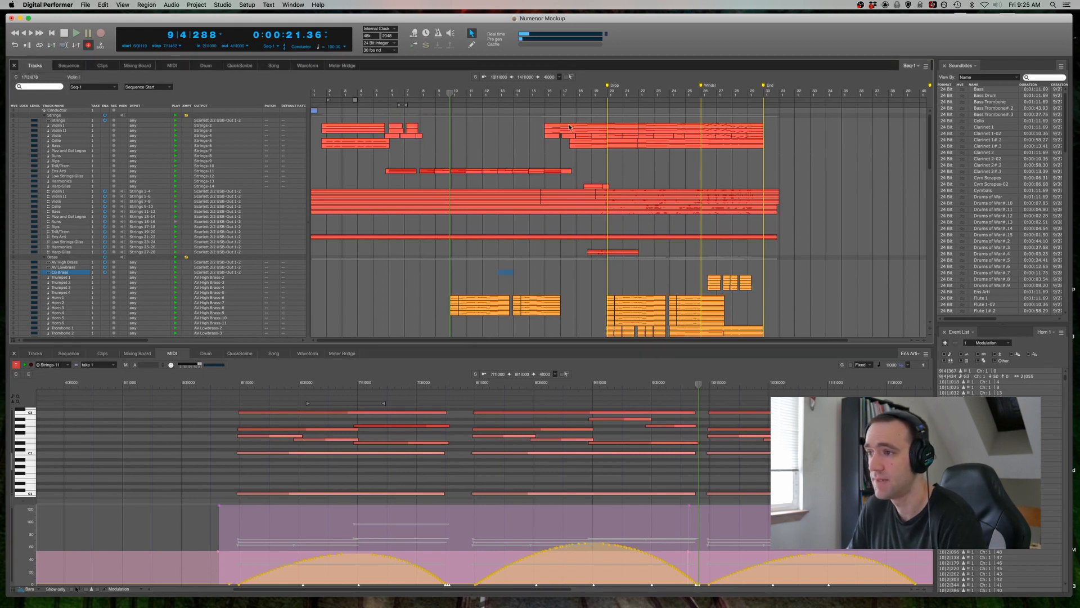
scroll(403, 228, "down", 15)
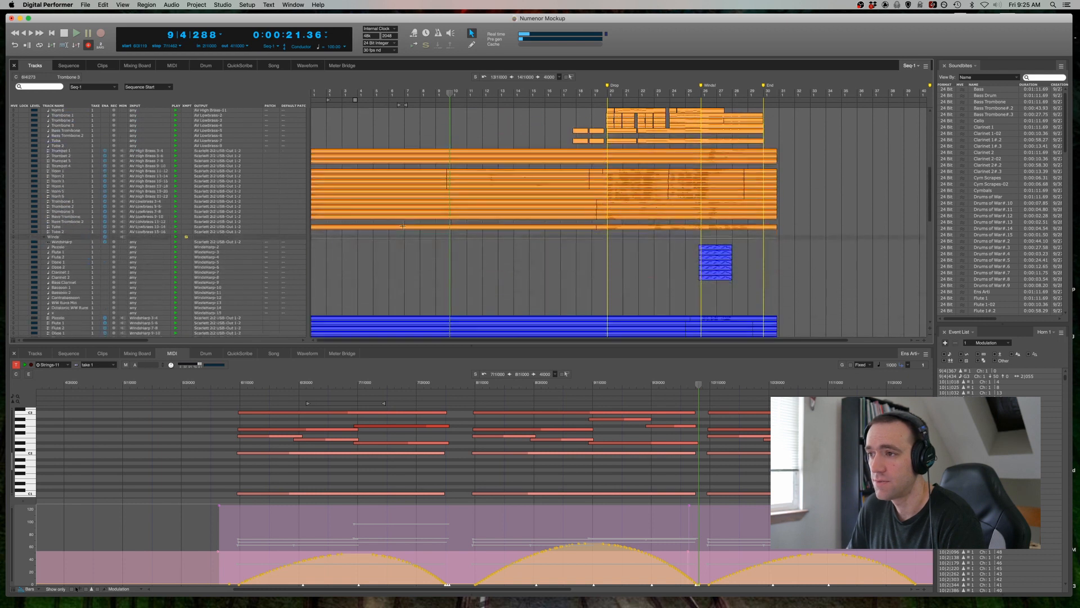
scroll(403, 228, "down", 15)
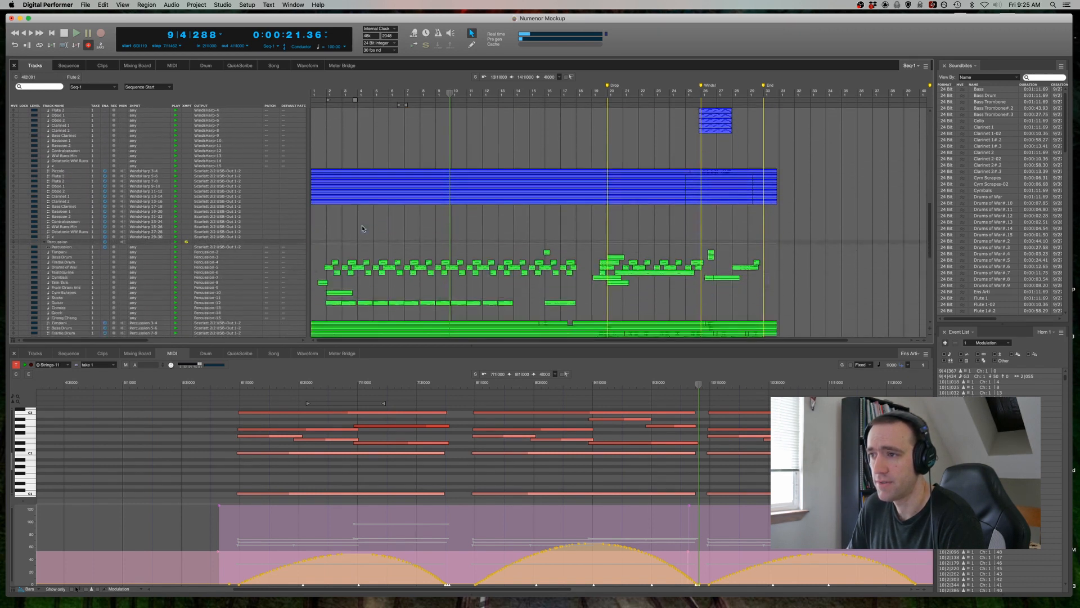
scroll(362, 228, "down", 5)
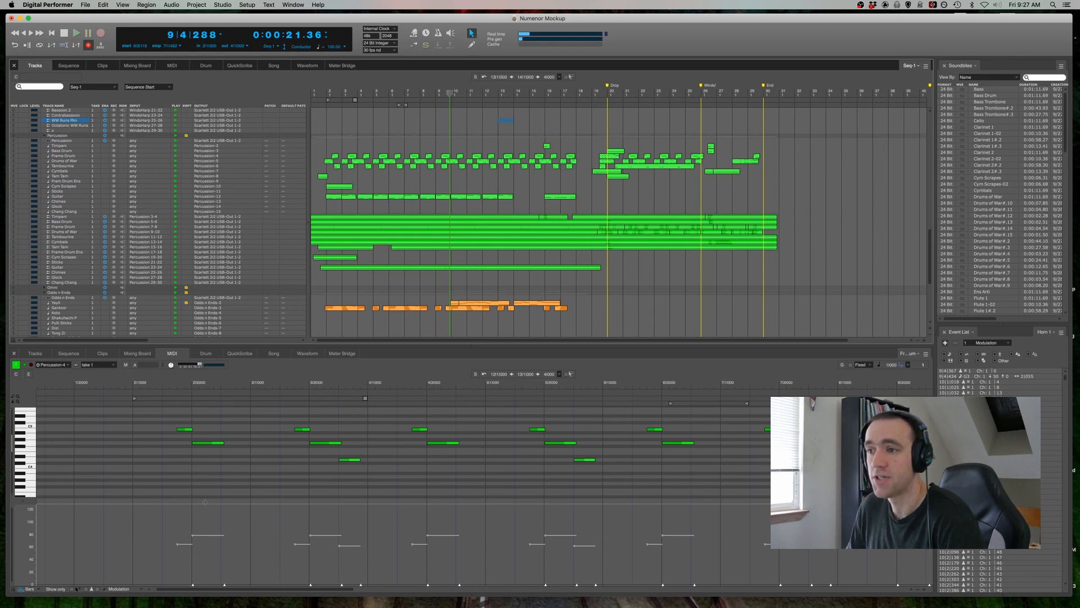
left_click_drag(151, 419, 531, 473)
left_click(458, 484)
left_click_drag(150, 415, 472, 467)
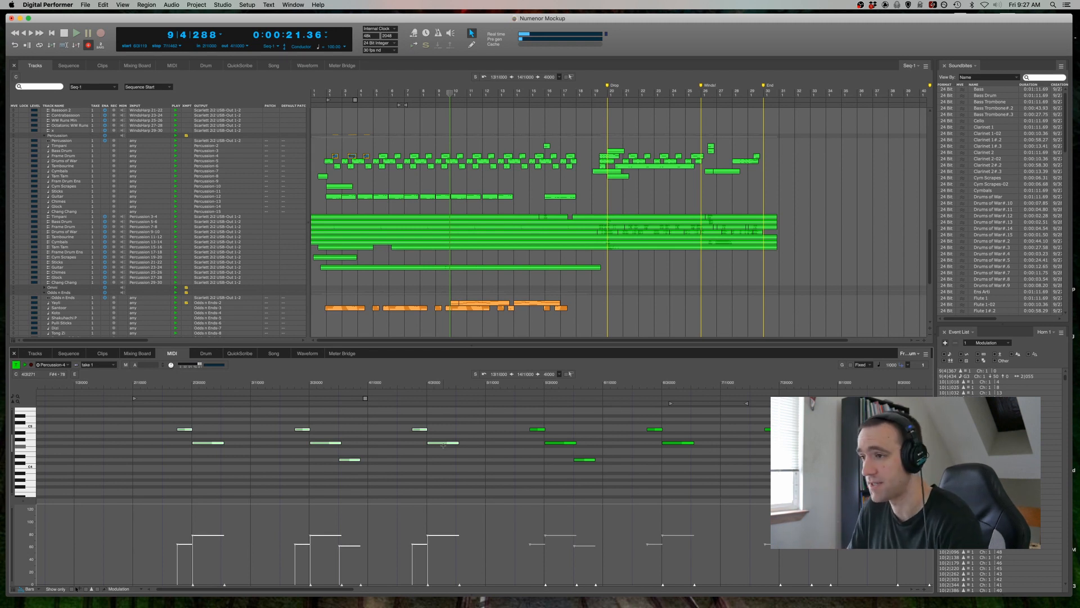
left_click(412, 240)
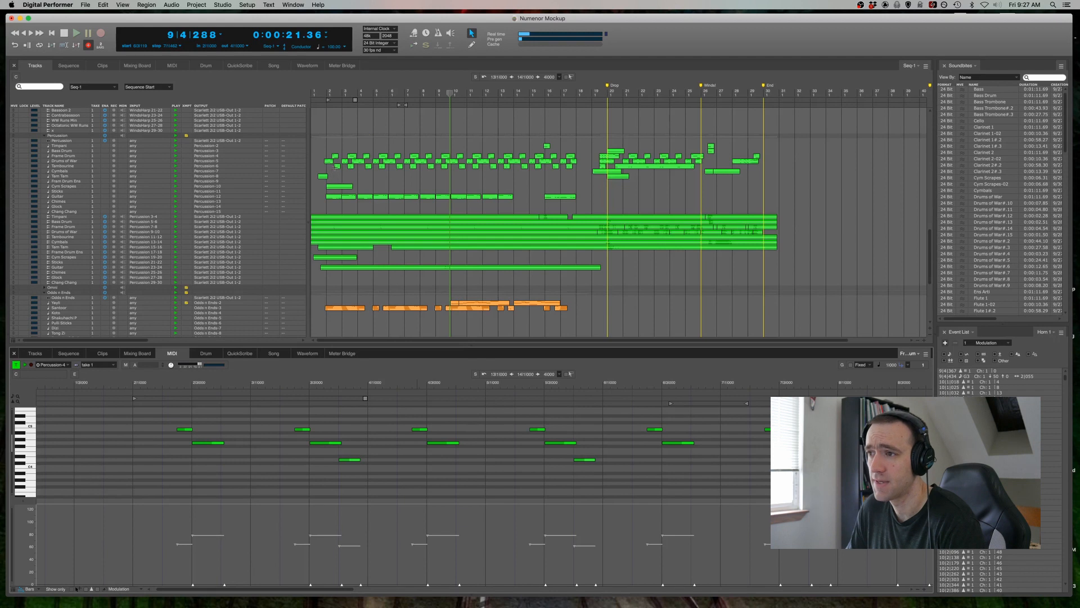
Examine the opening patterns of the Tambourine and Drums of War tracks in the MIDI editor
left_click(337, 166)
left_click_drag(177, 434, 580, 483)
left_click(579, 483)
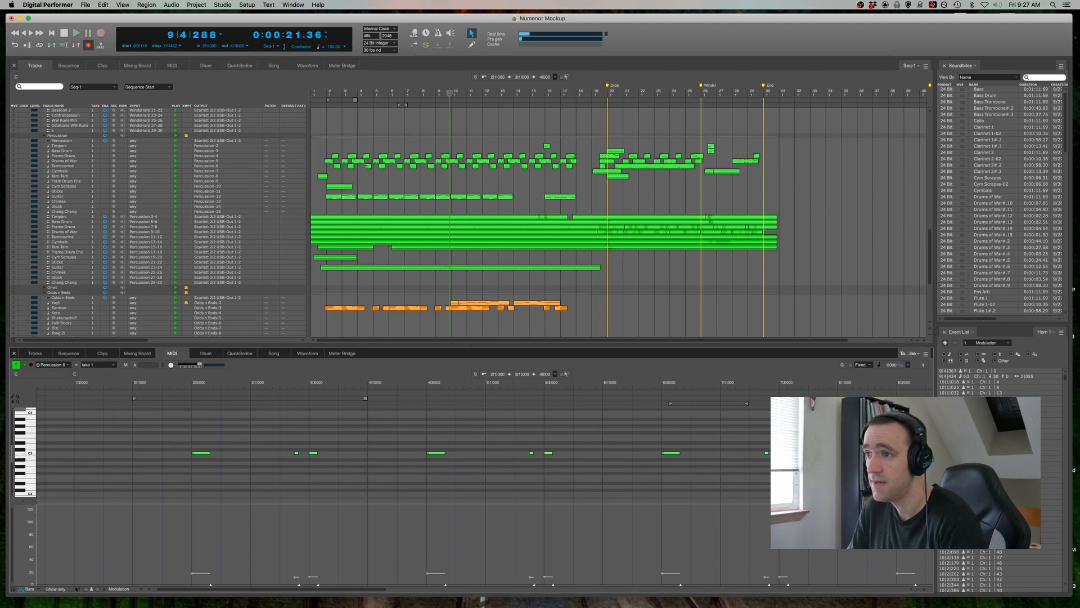
left_click(328, 161)
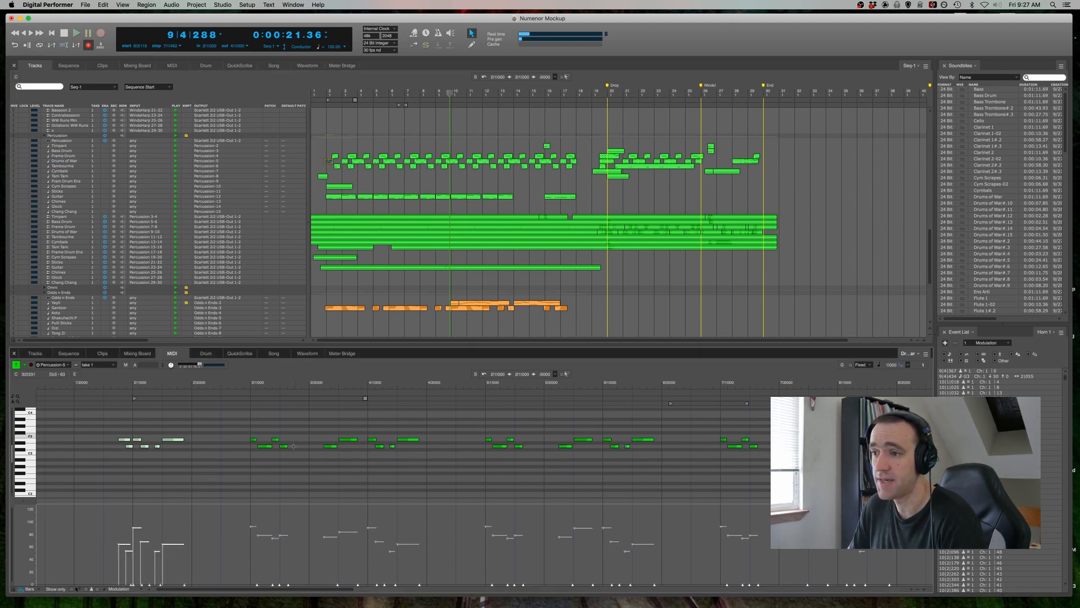
scroll(285, 460, "left", 3)
scroll(285, 460, "up", 1)
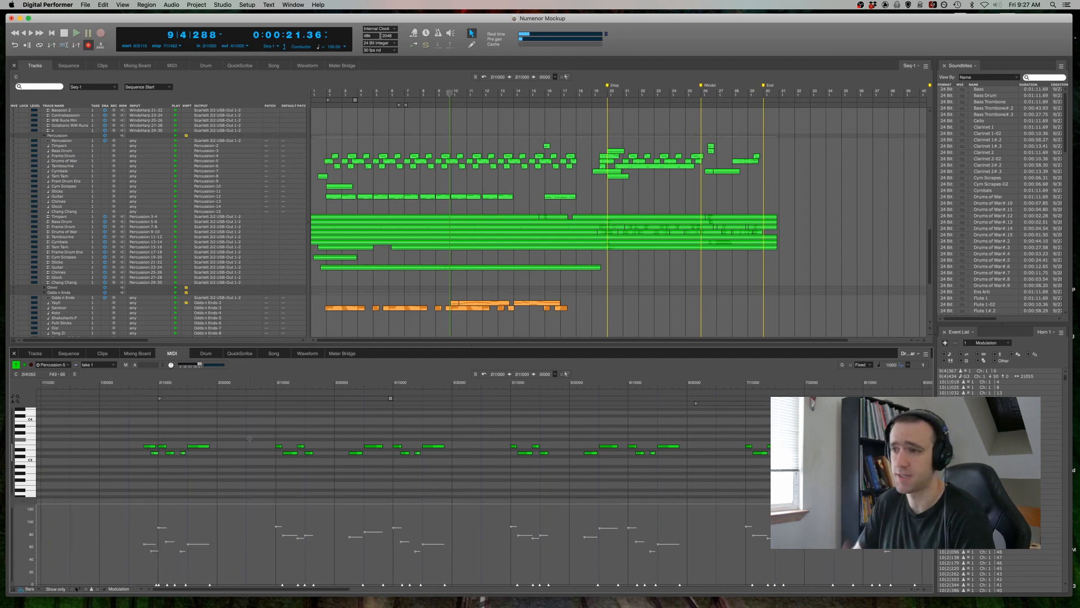
Open the Percussion track's Kontakt instrument, look over its loaded patches, and close its window
left_click(65, 141)
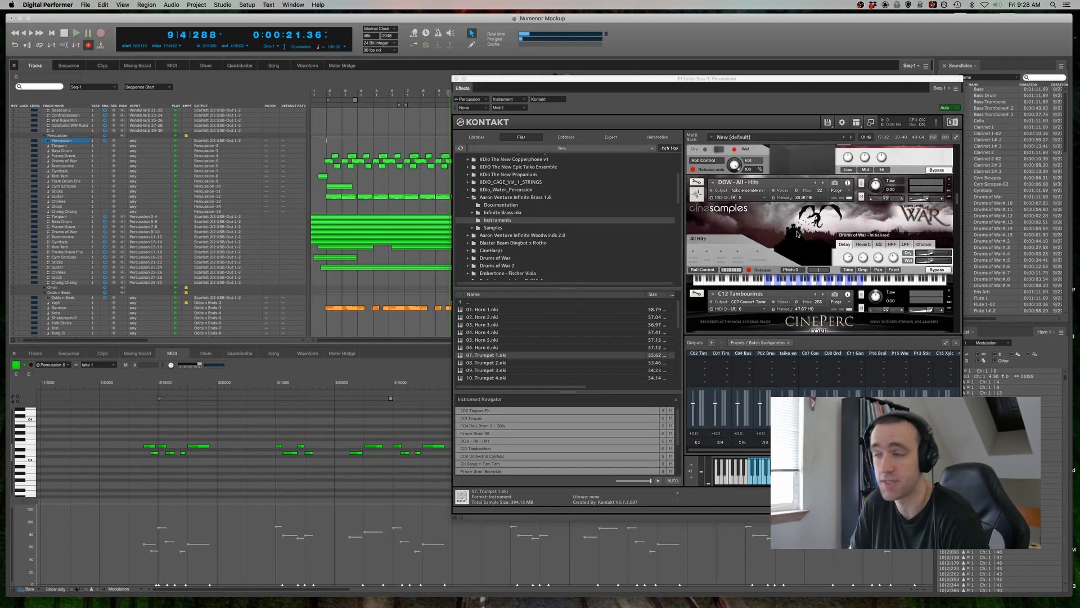
left_click(383, 277)
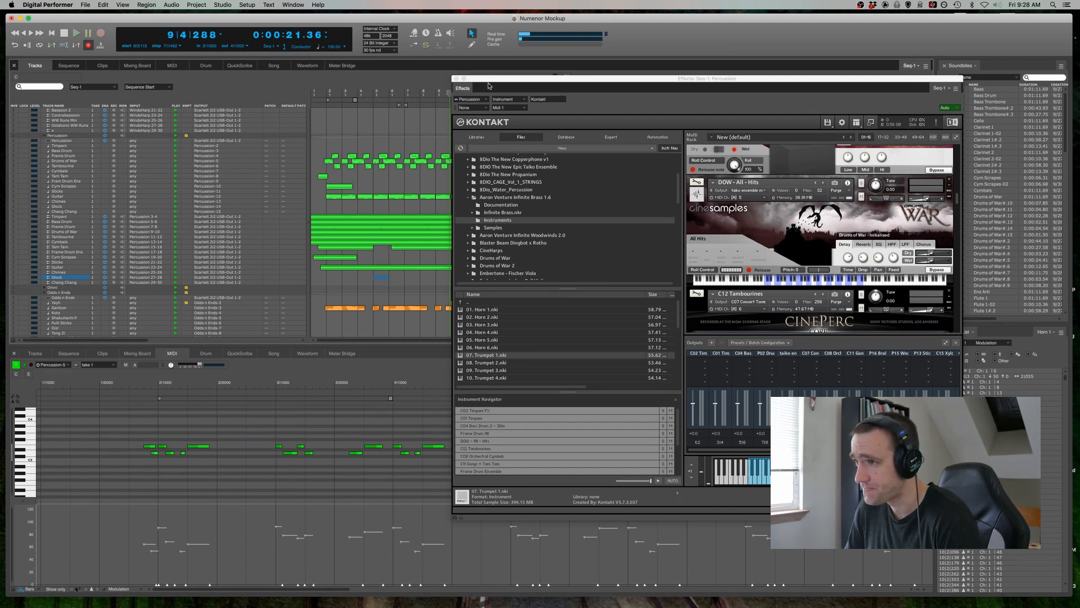
left_click(456, 79)
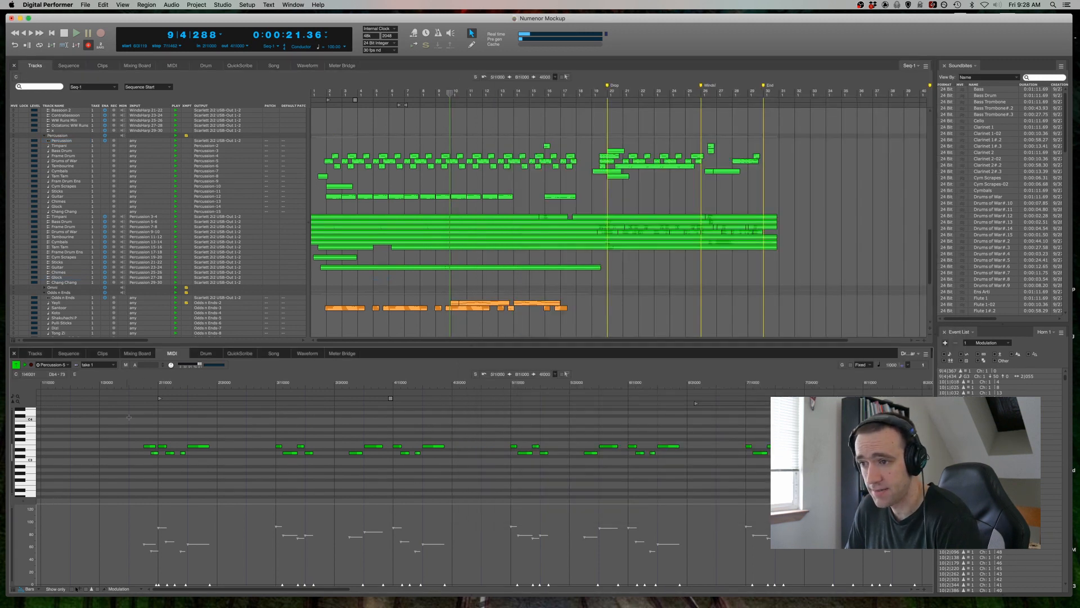
Cue the percussion at beat 4 of bar 1 and examine the Frame Drum notes at bar 3 in the MIDI editor
left_click(135, 381)
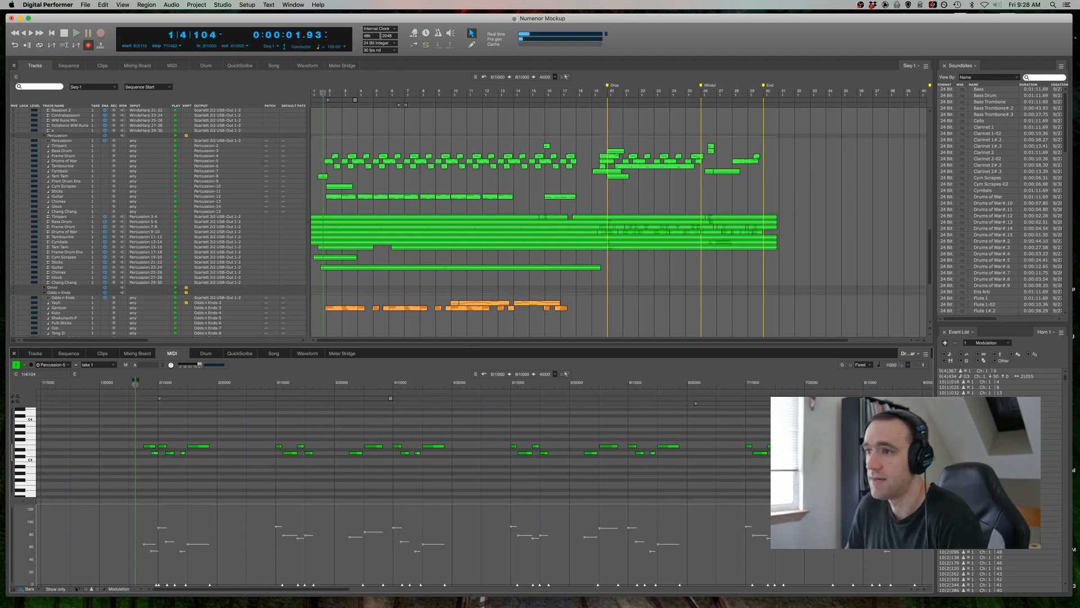
left_click(624, 202)
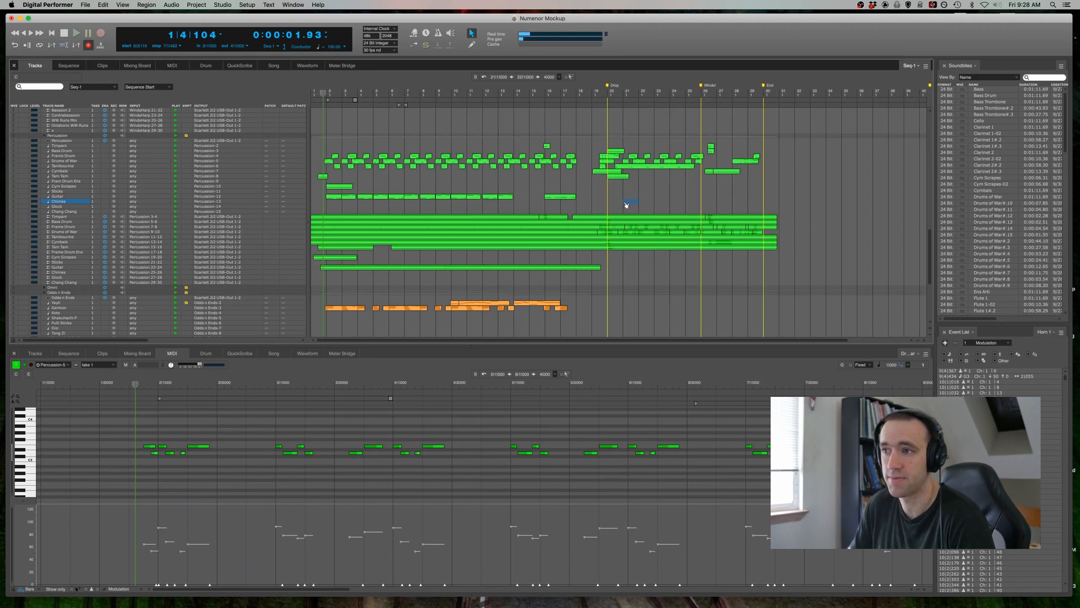
left_click(334, 156)
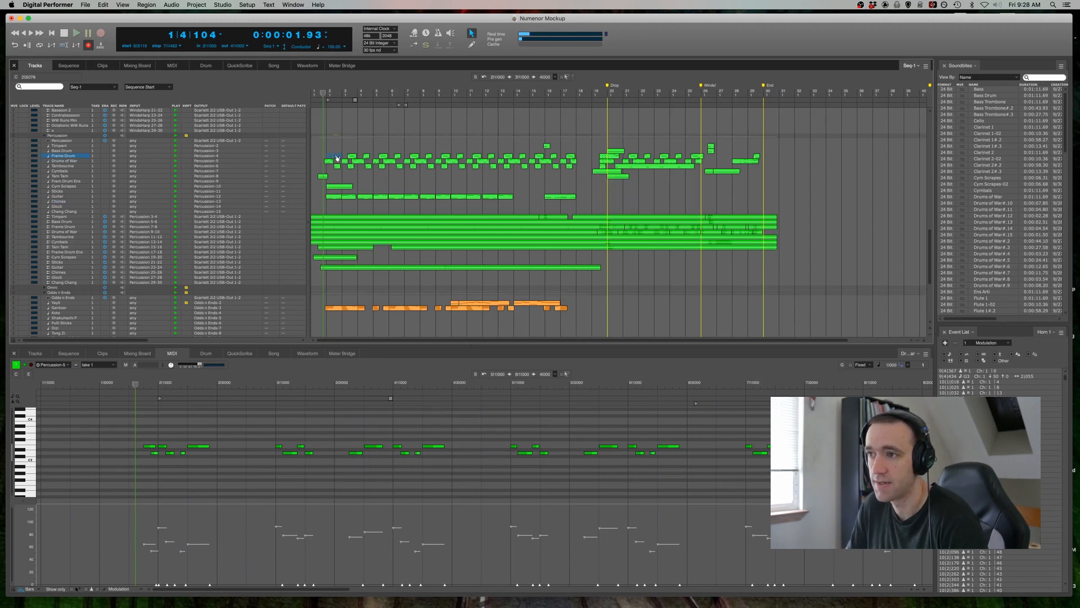
double_click(337, 155)
scroll(261, 450, "up", 5)
scroll(347, 449, "down", 3)
left_click_drag(265, 428, 389, 497)
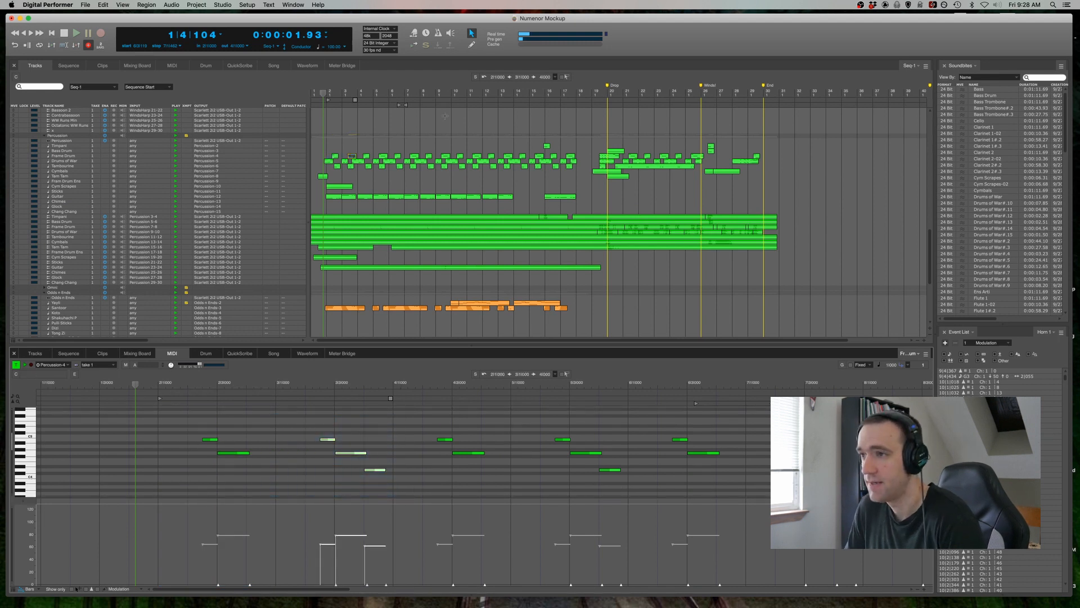
left_click(348, 126)
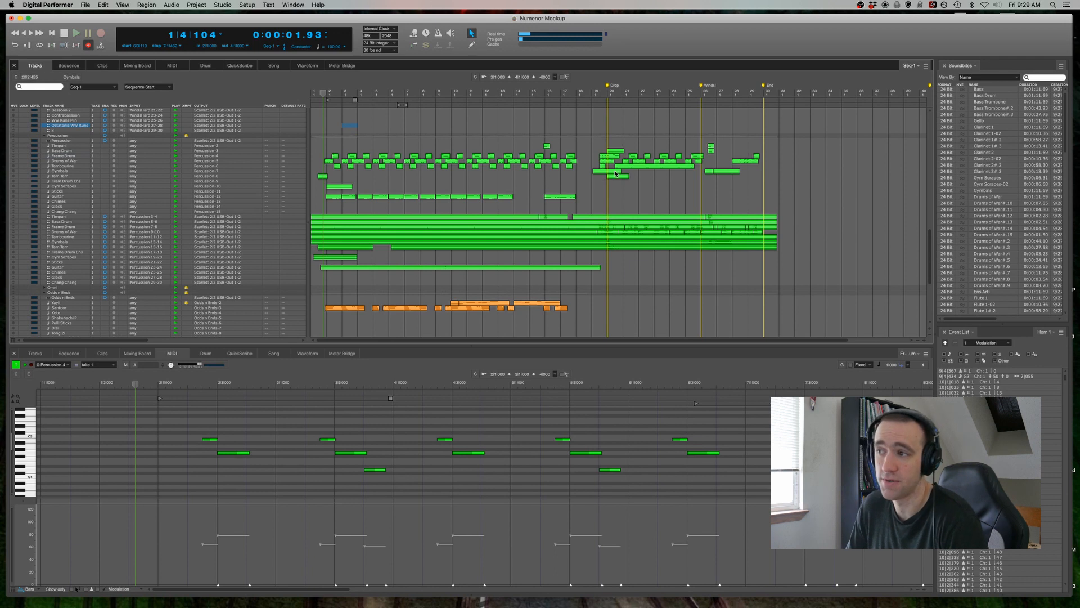
Cue the sequence at the Drop marker at bar 20 to review the percussion there
left_click(609, 91)
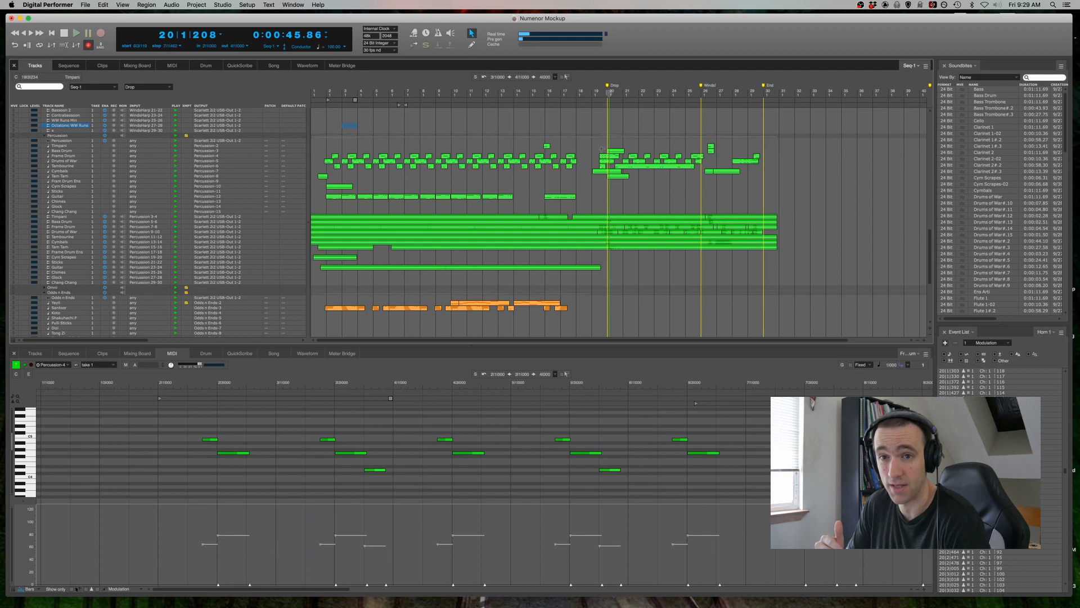
left_click(590, 187)
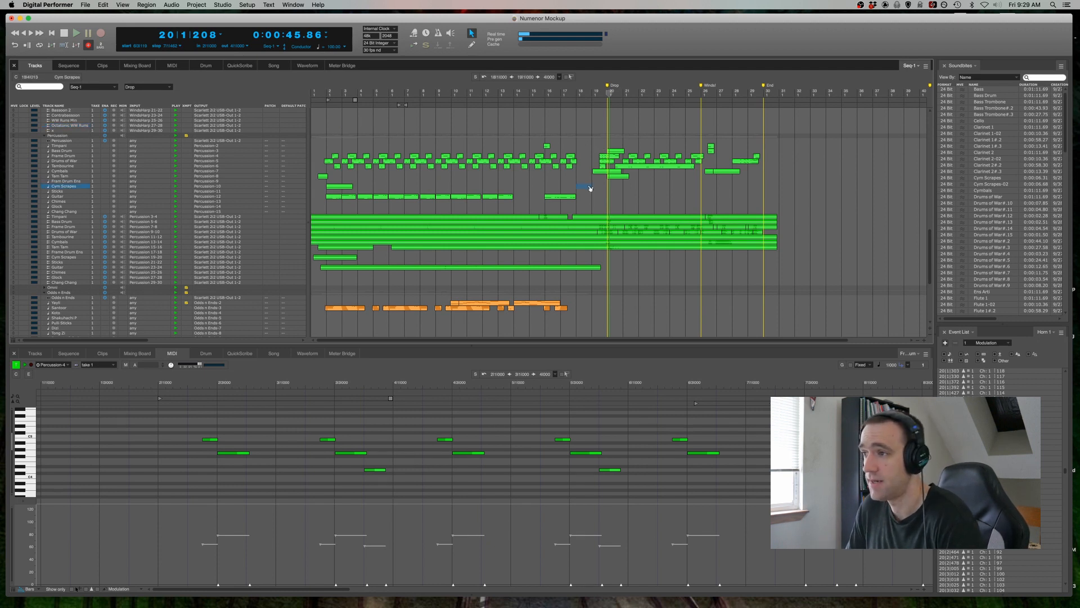
left_click(605, 193)
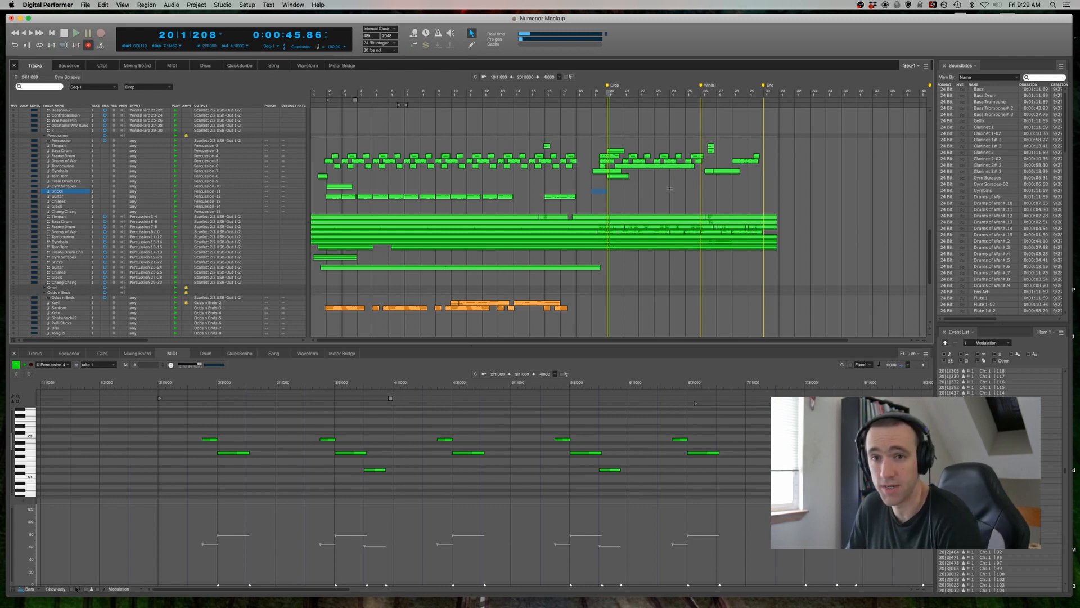
left_click(756, 182)
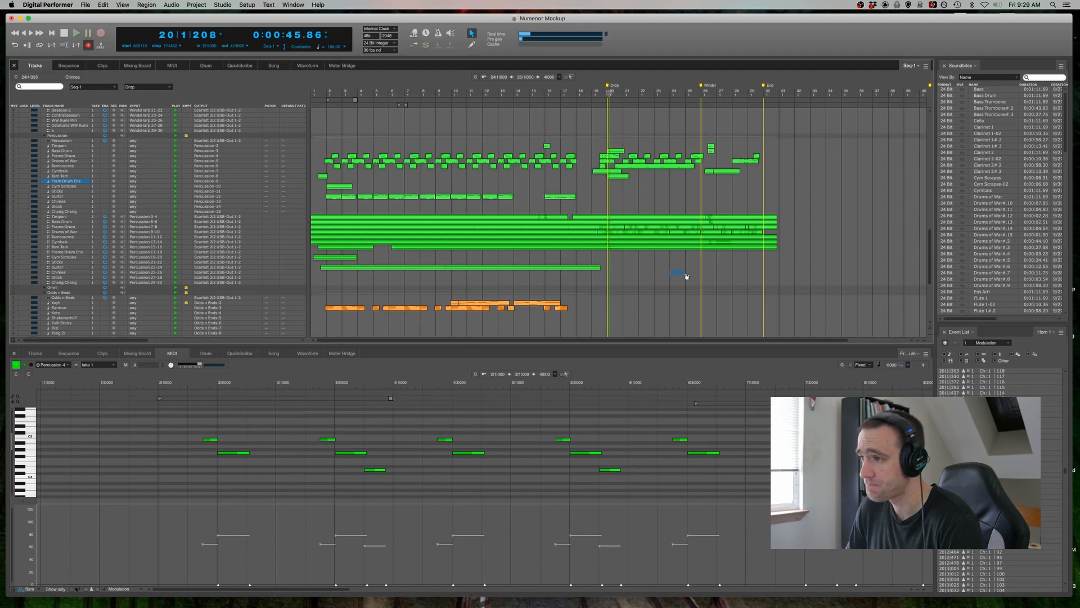
Open the Odds n Ends track's Play instrument, look over its loaded patches, and close its window
scroll(518, 249, "down", 3)
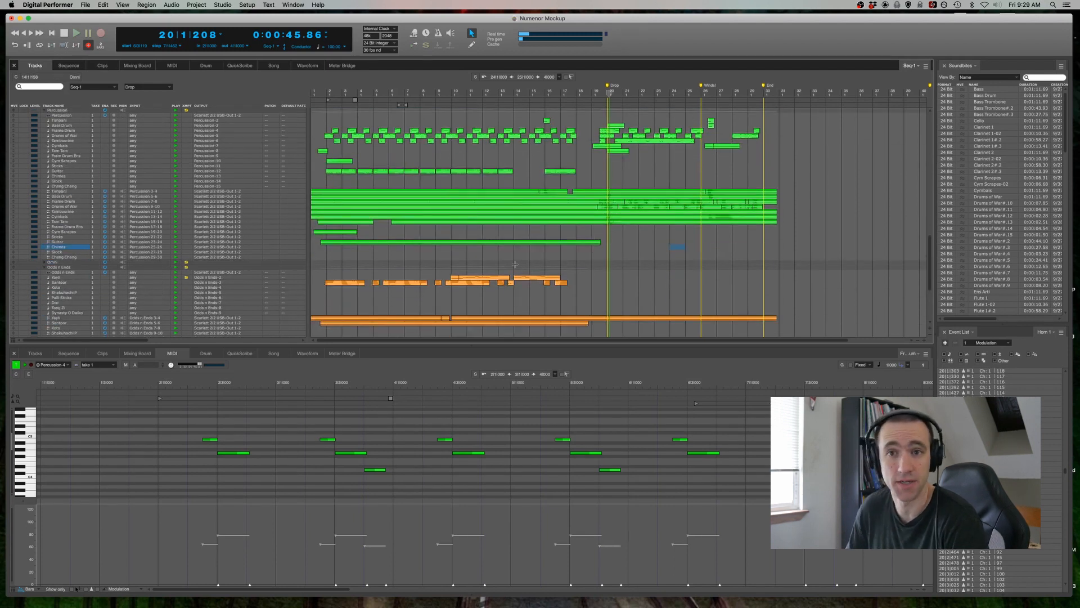
scroll(503, 268, "down", 5)
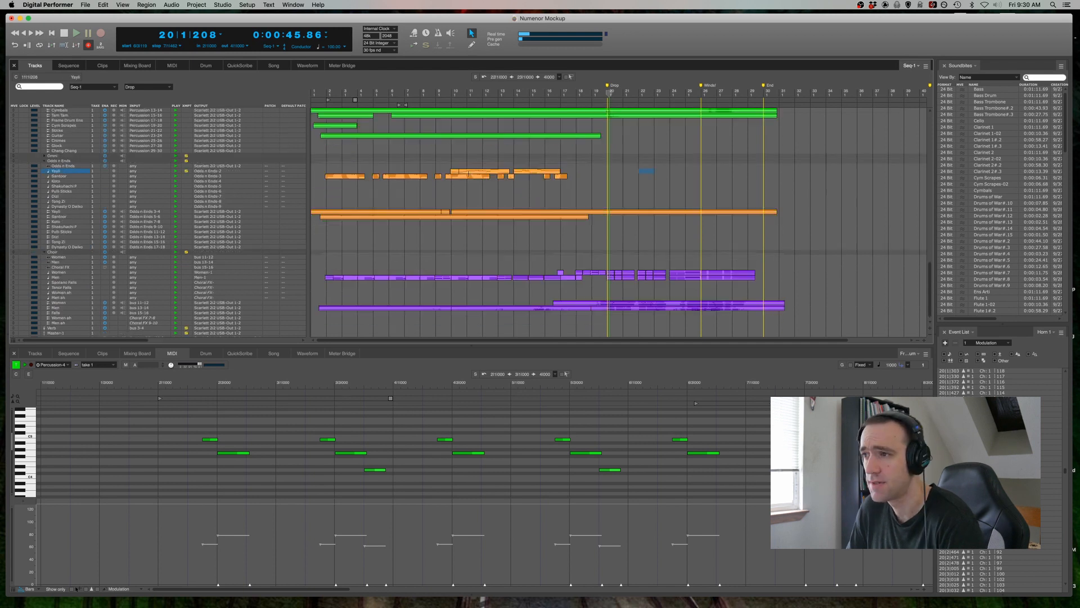
left_click(470, 173)
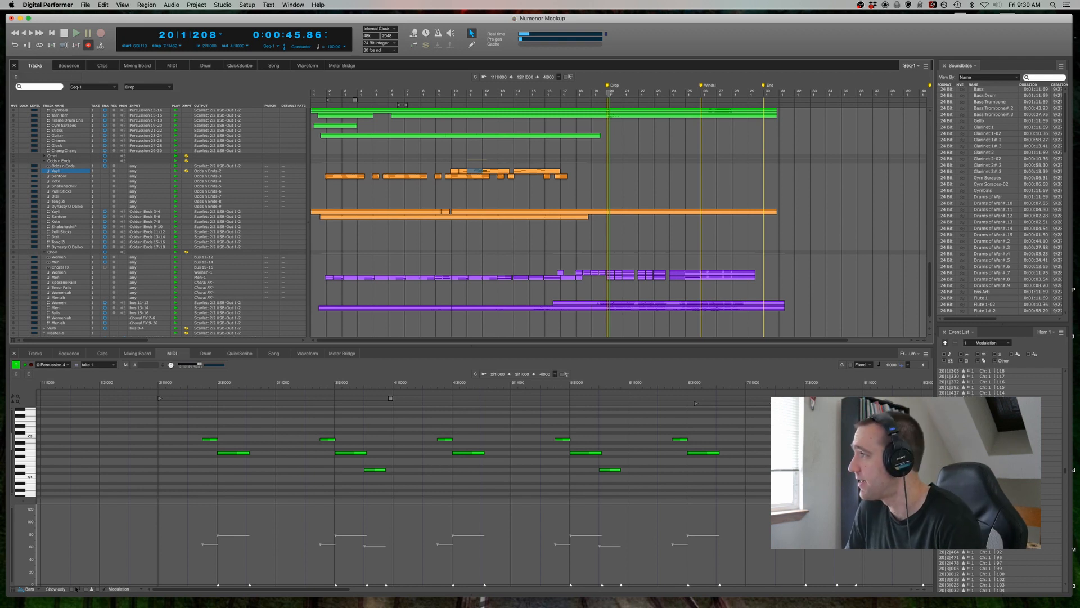
left_click_drag(1079, 147, 566, 99)
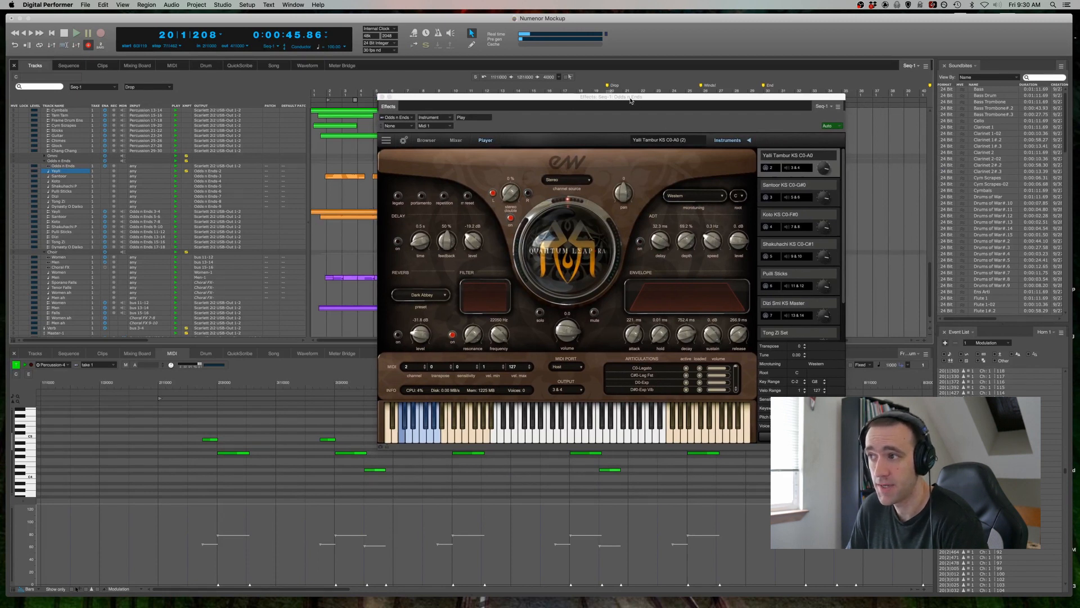
left_click_drag(630, 101, 684, 130)
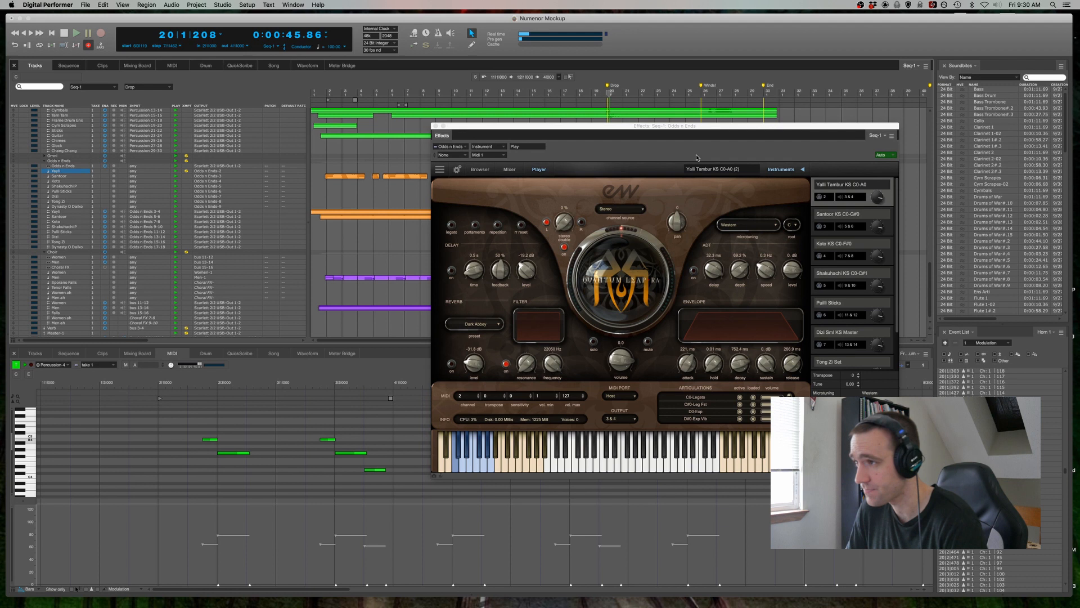
key("super+w")
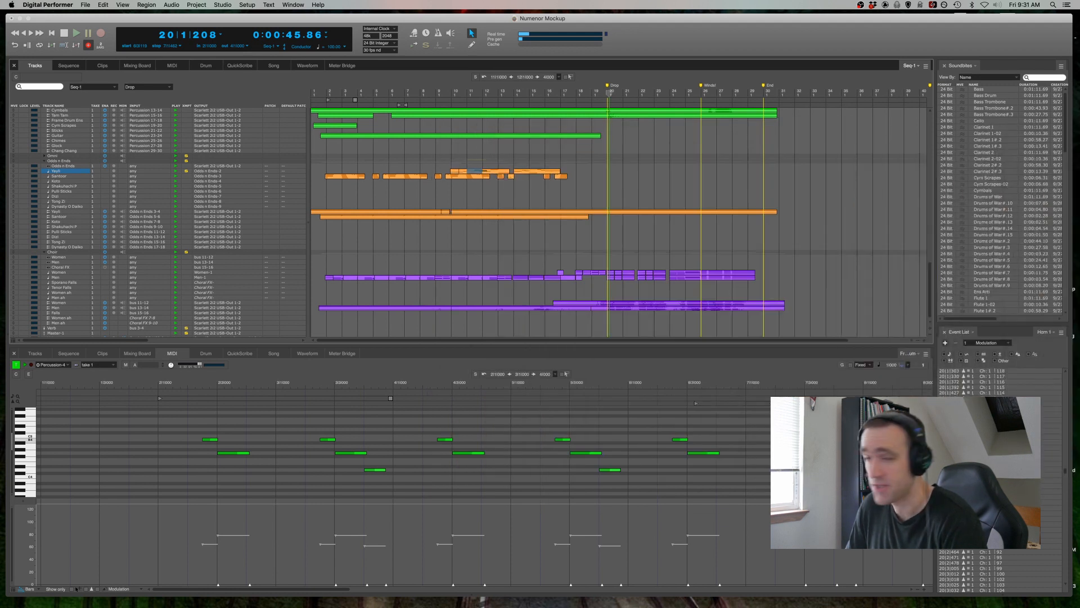
Open the Yayli track's phrase at bar 10 in the MIDI editor and examine its notes and modulation curve
left_click_drag(640, 236, 650, 240)
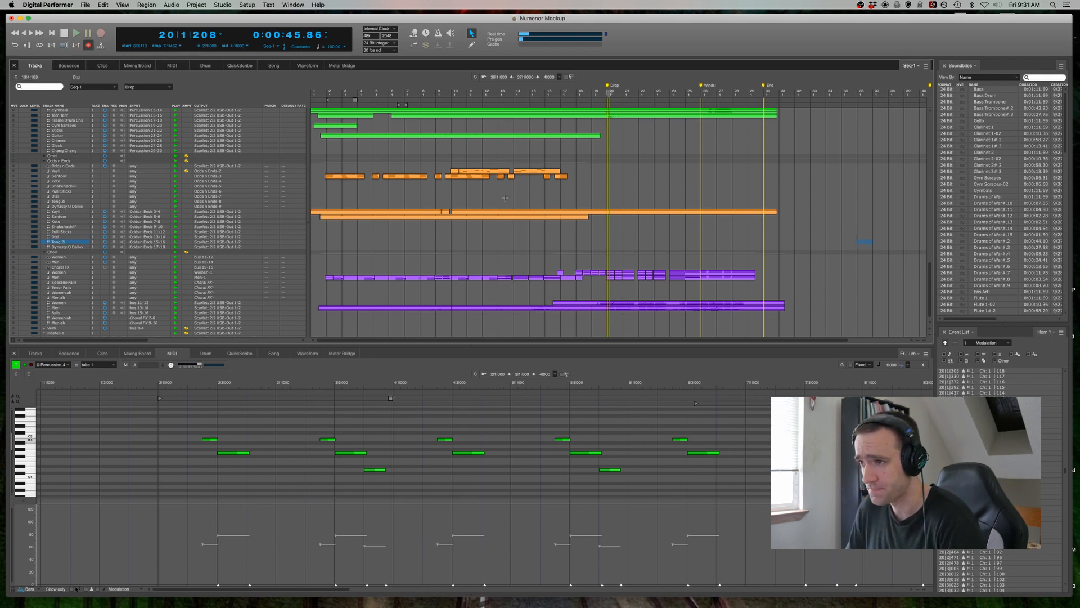
scroll(705, 235, "up", 3)
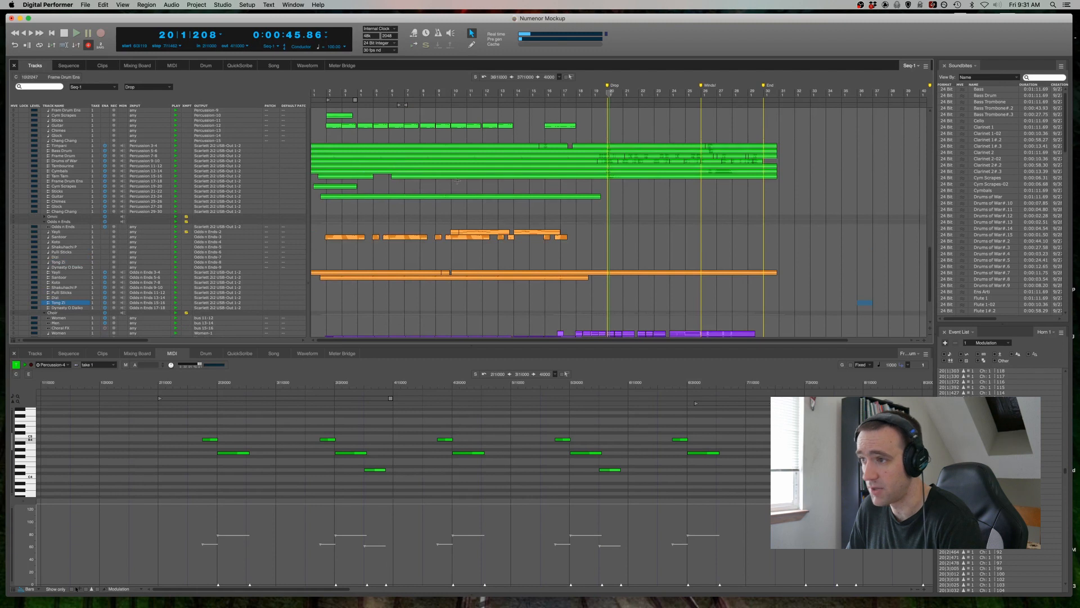
scroll(457, 234, "up", 2)
double_click(482, 273)
scroll(410, 436, "left", 10)
scroll(338, 434, "down", 2)
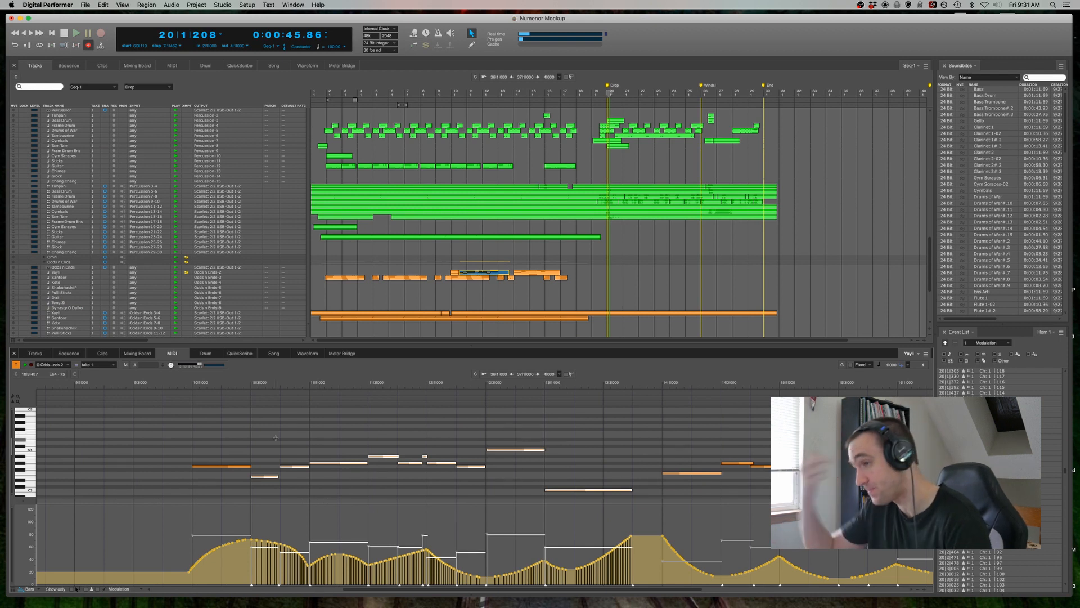
scroll(331, 435, "right", 2)
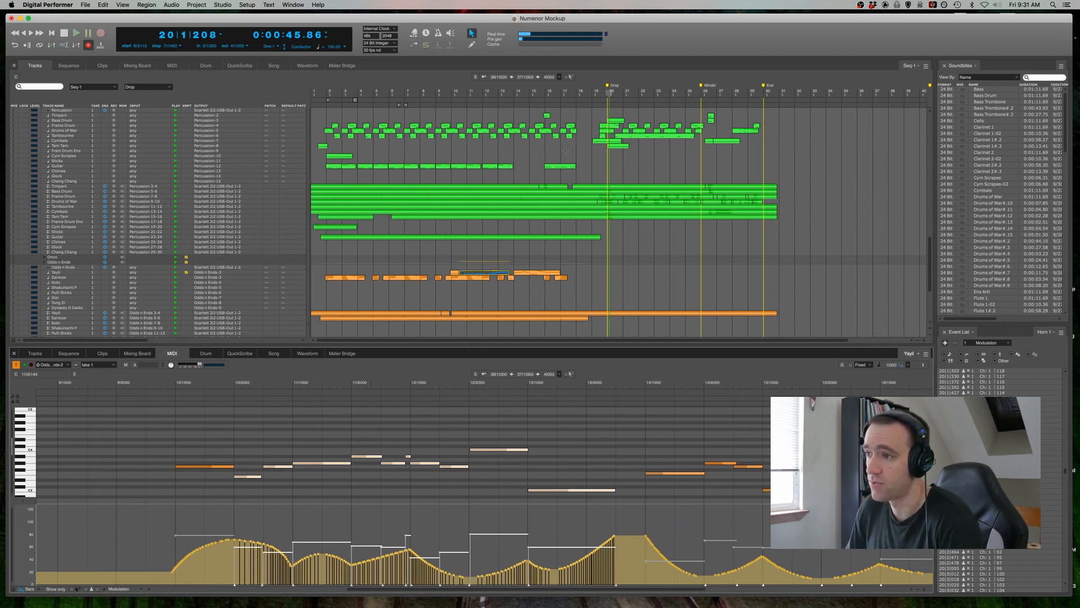
Open the Horn 1 phrase at bar 10 in the MIDI editor to compare its melody with the Yayli part
scroll(476, 234, "down", 10)
scroll(478, 225, "up", 4)
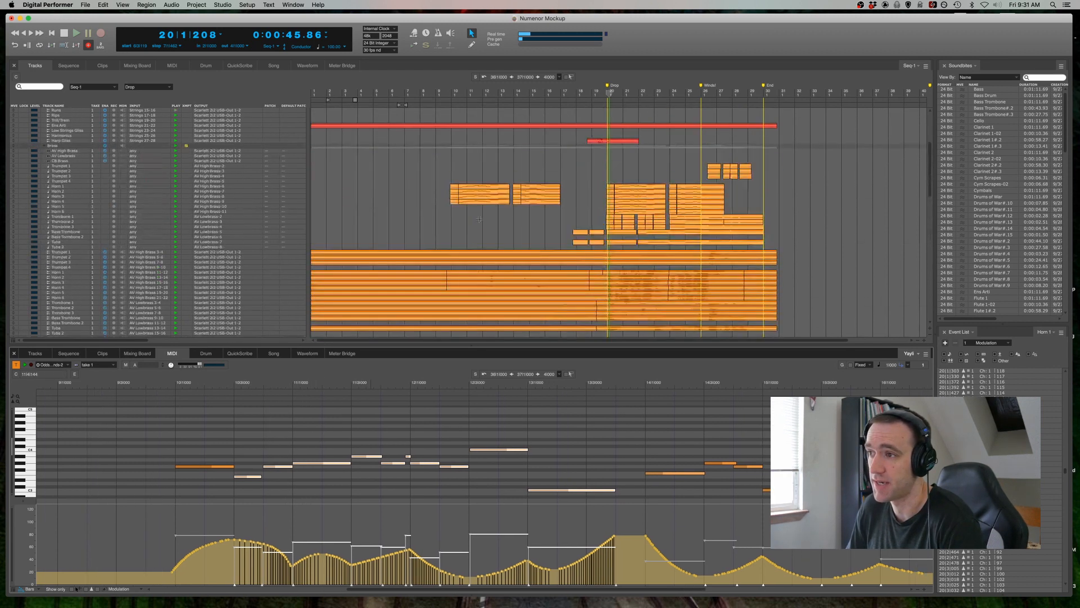
left_click(467, 188)
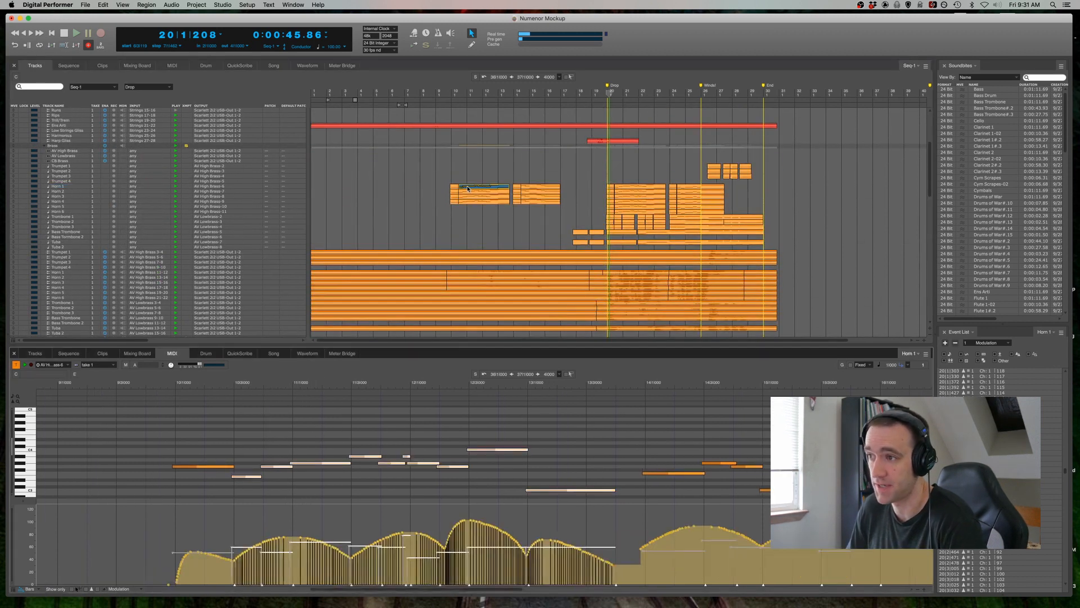
left_click(441, 430)
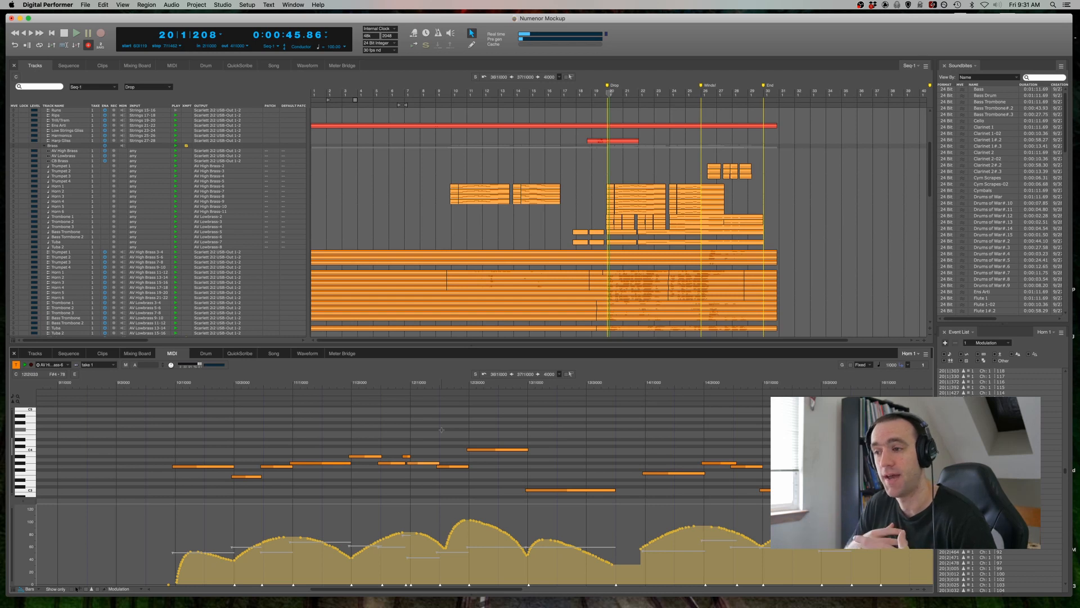
Return to the Yayli part in the MIDI editor and select its melody notes from bar 10 through bar 14
scroll(477, 285, "down", 6)
scroll(477, 286, "down", 10)
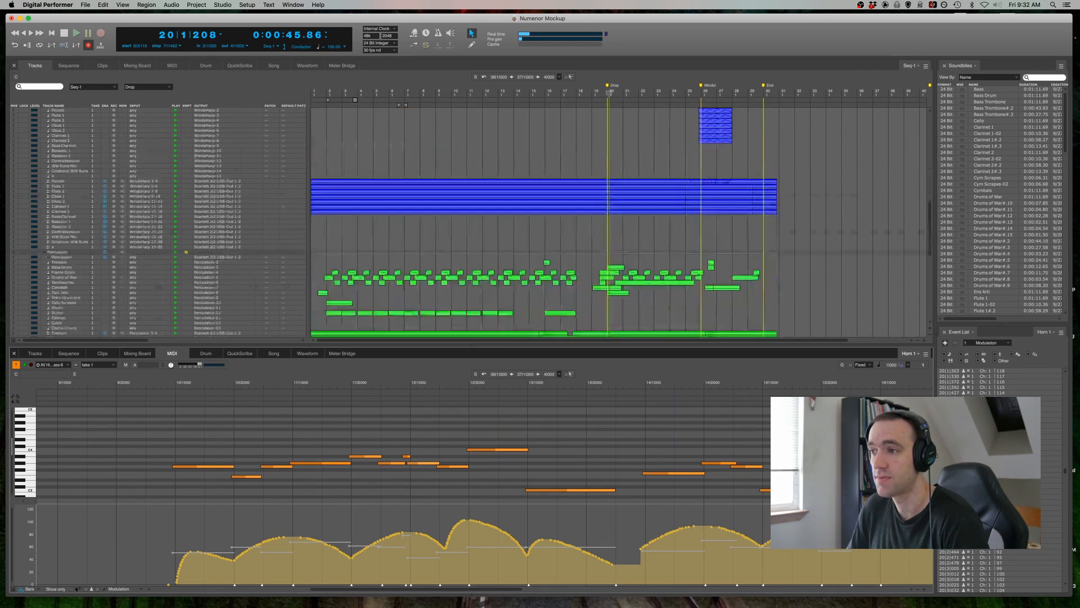
double_click(495, 261)
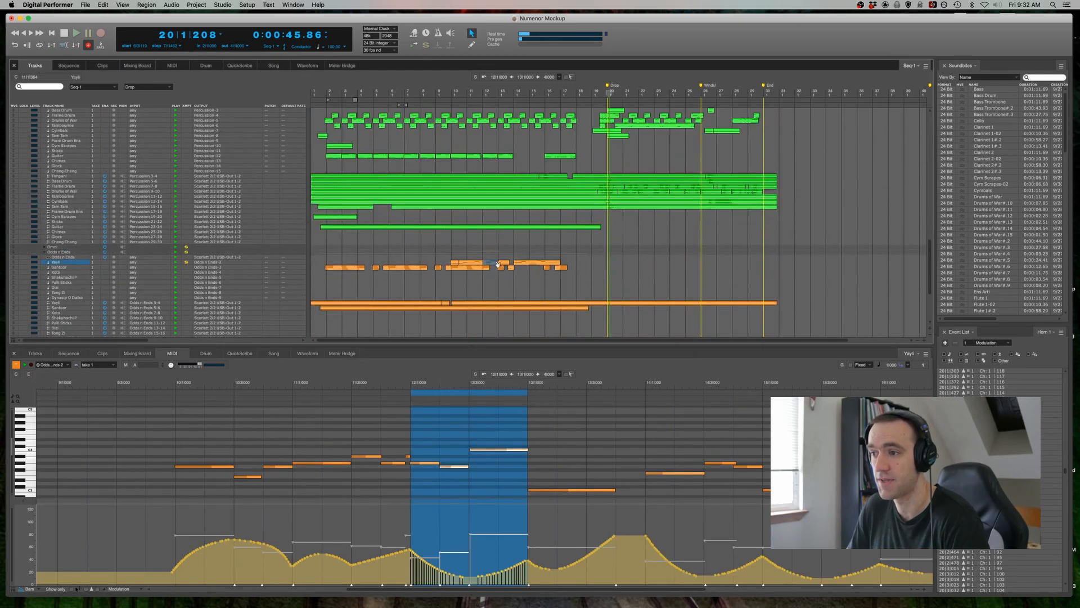
left_click(189, 438)
left_click_drag(189, 429, 675, 495)
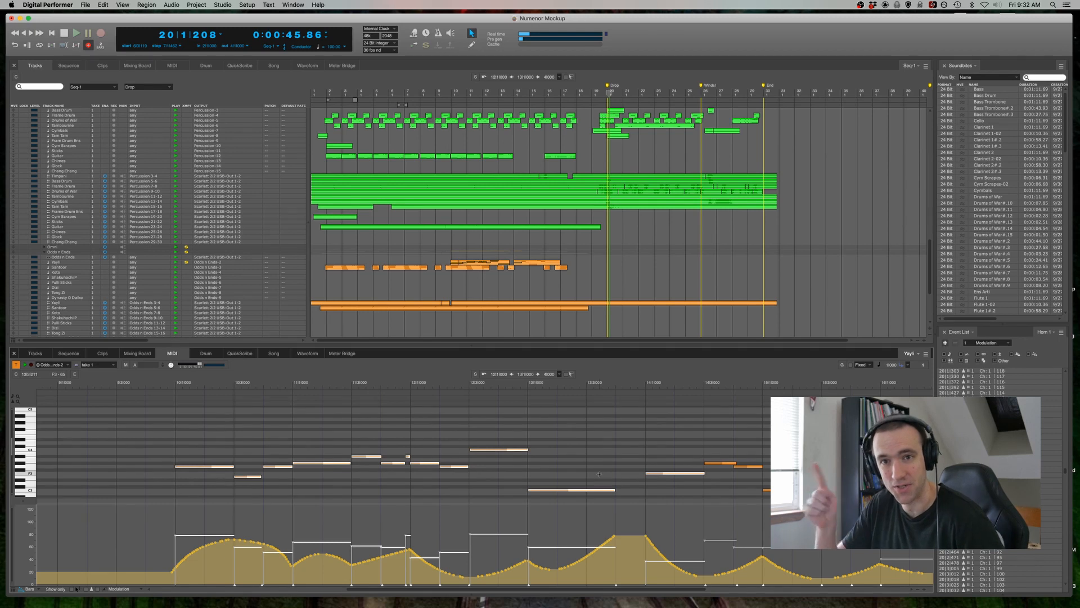
Cue the sequence at bar 10, play back the horn and Yayli melody, and stop during bar 13
left_click(609, 227)
scroll(604, 229, "down", 15)
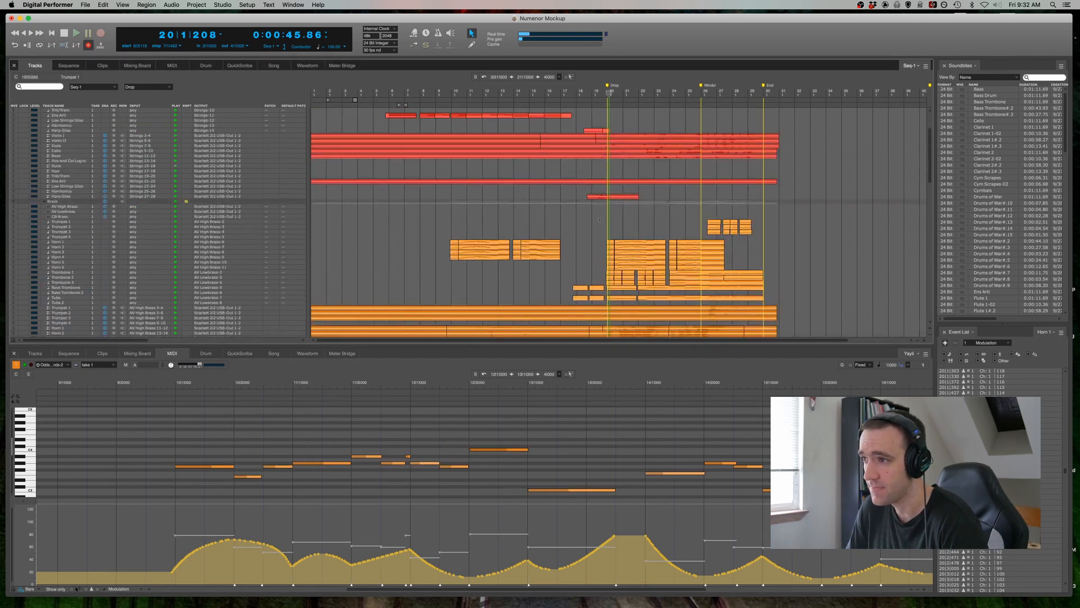
left_click(449, 93)
key("space")
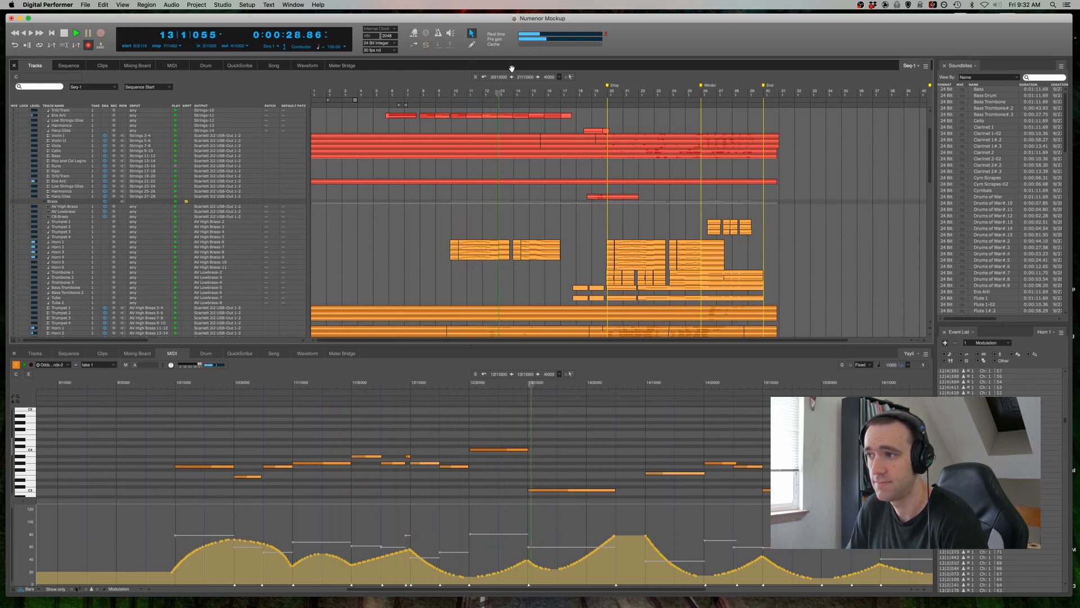
left_click(389, 249)
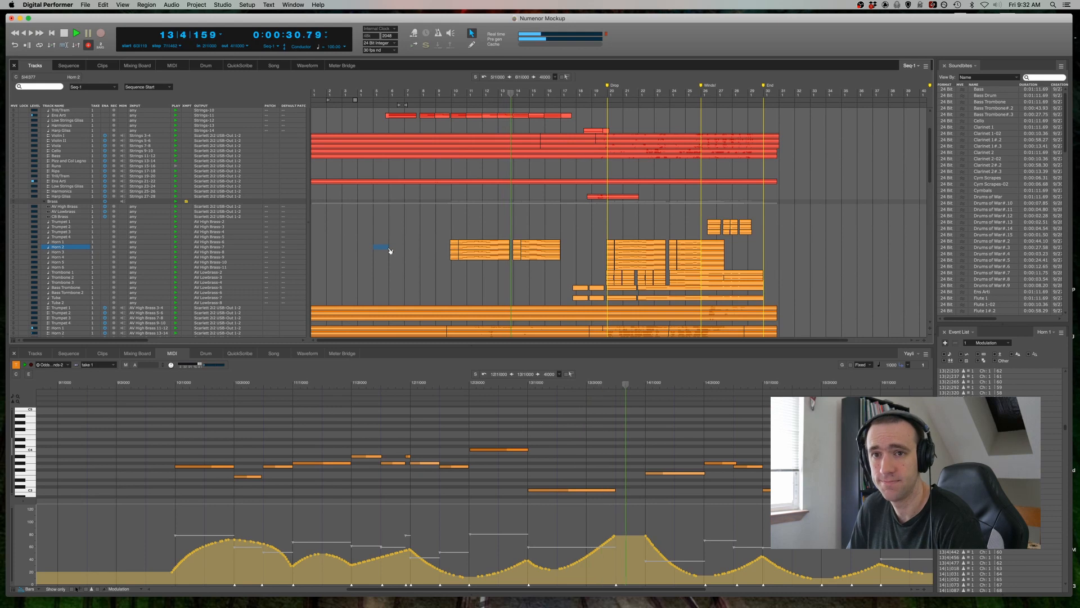
left_click(524, 222)
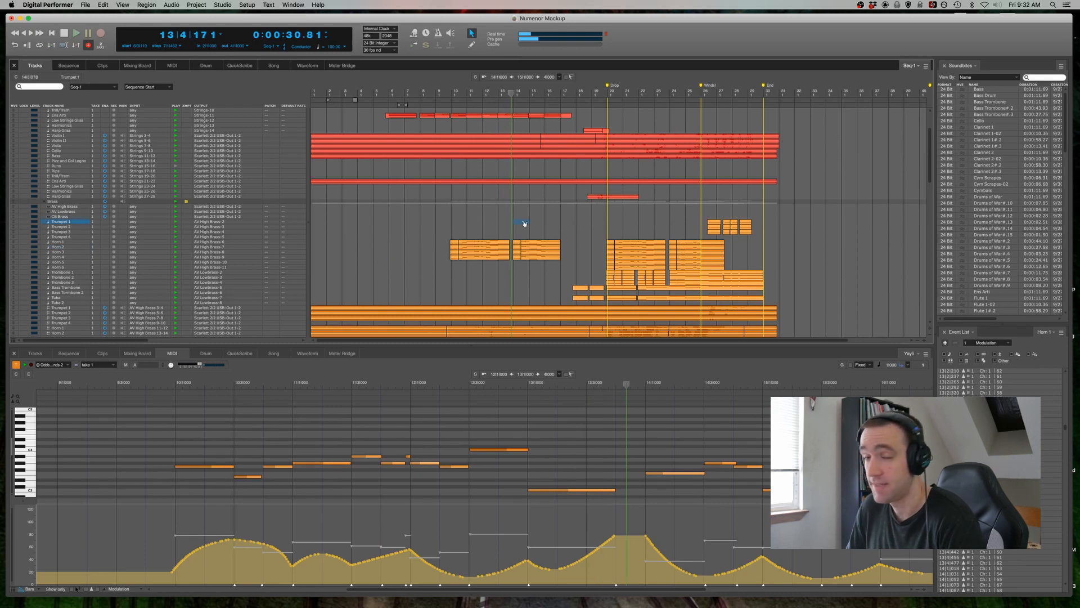
Open the AV High Brass track's Kontakt instrument, examine the Infinite Brass Horn 1 patch's settings, and close its window
double_click(67, 207)
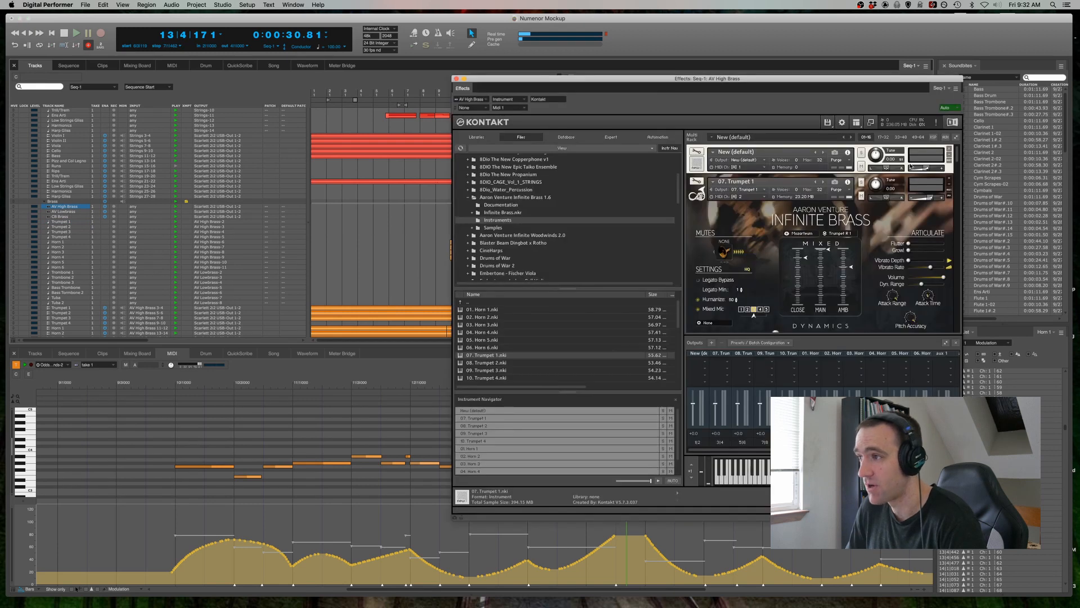
scroll(751, 233, "down", 5)
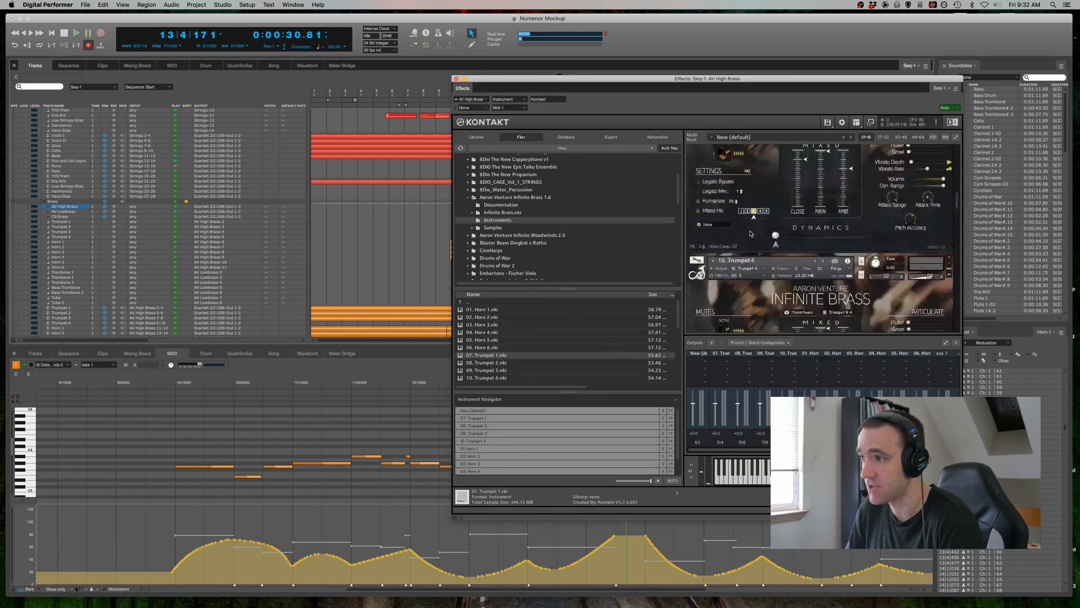
scroll(750, 233, "down", 2)
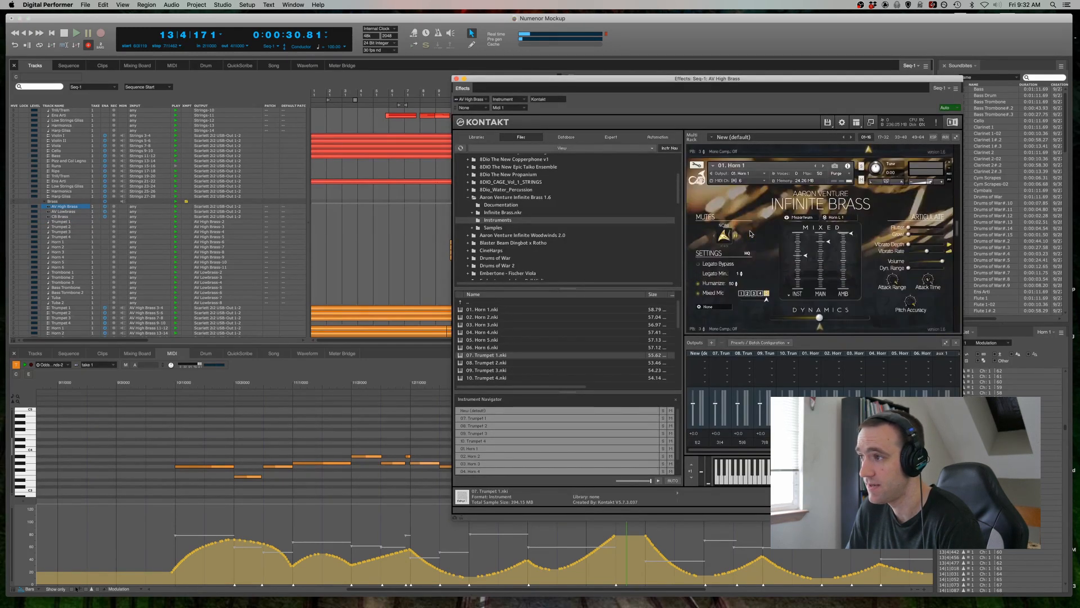
left_click(771, 242)
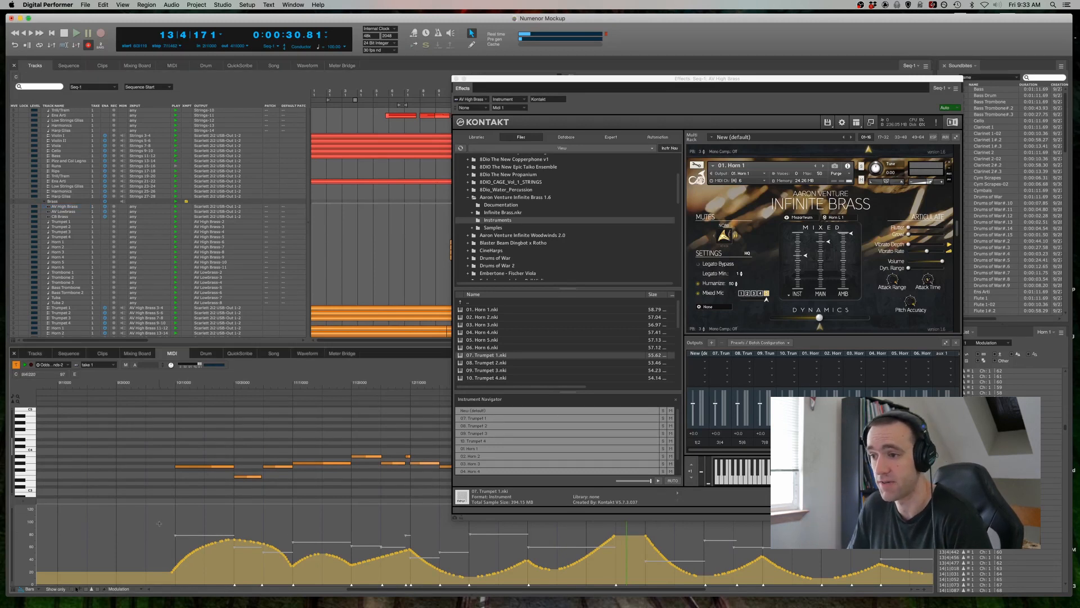
left_click(454, 78)
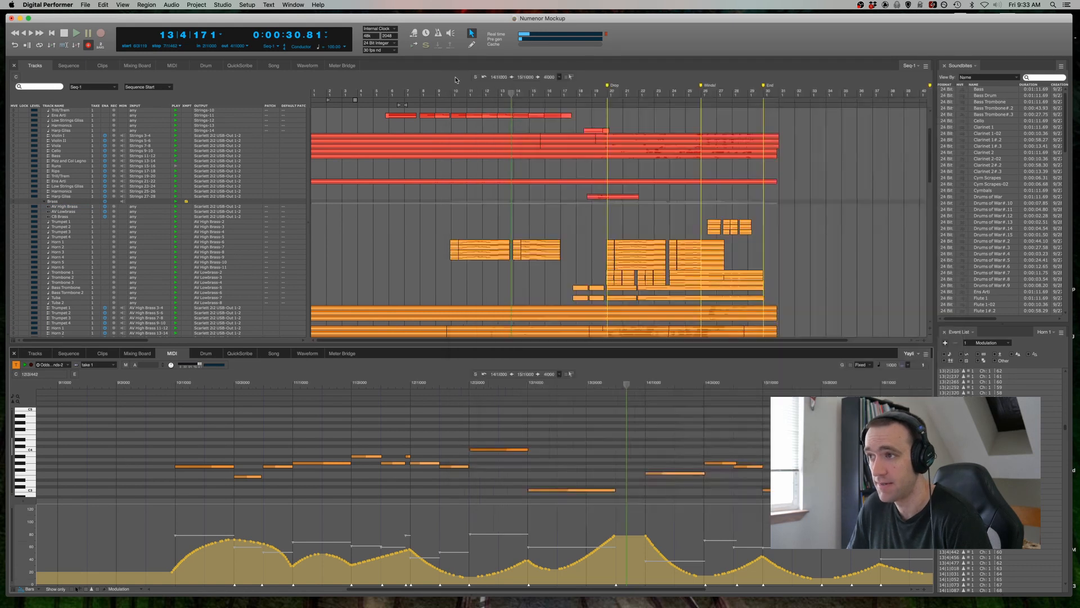
Examine the Yayli part's modulation curve across the phrase starting at bar 10
left_click_drag(146, 512, 440, 557)
left_click_drag(529, 564, 900, 579)
left_click(442, 527)
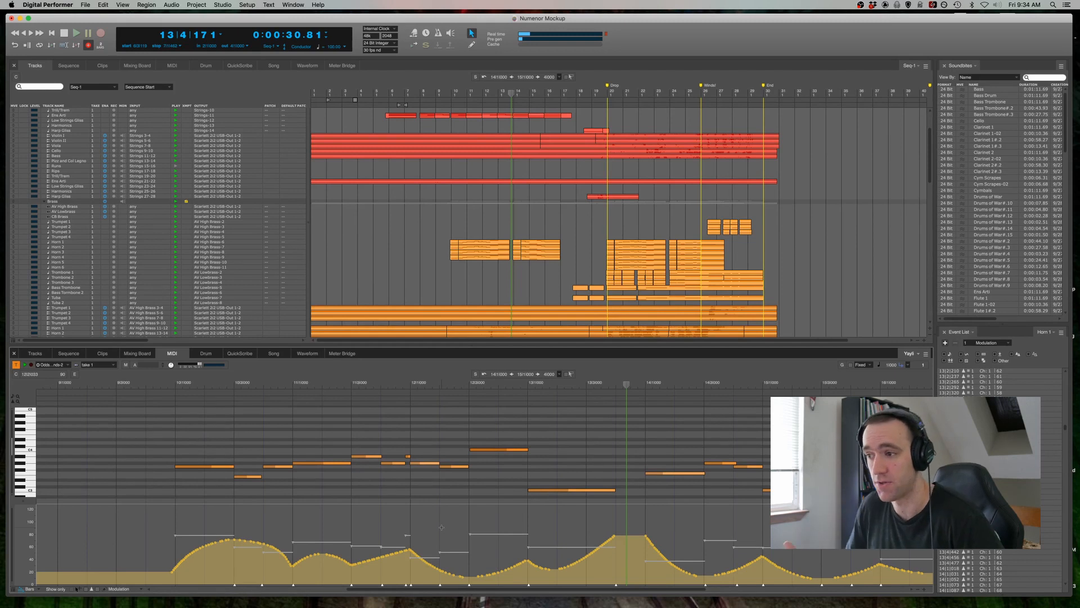
Open Horn 1 in the MIDI editor, examine its modulation curve, and select its notes in bars 10 to 12
left_click(472, 246)
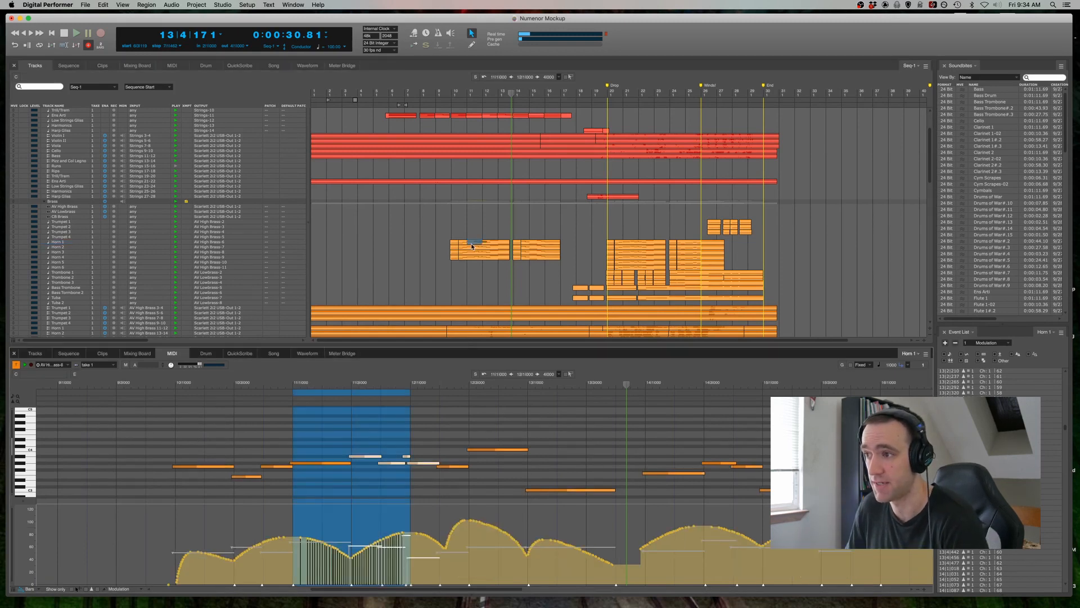
left_click(337, 526)
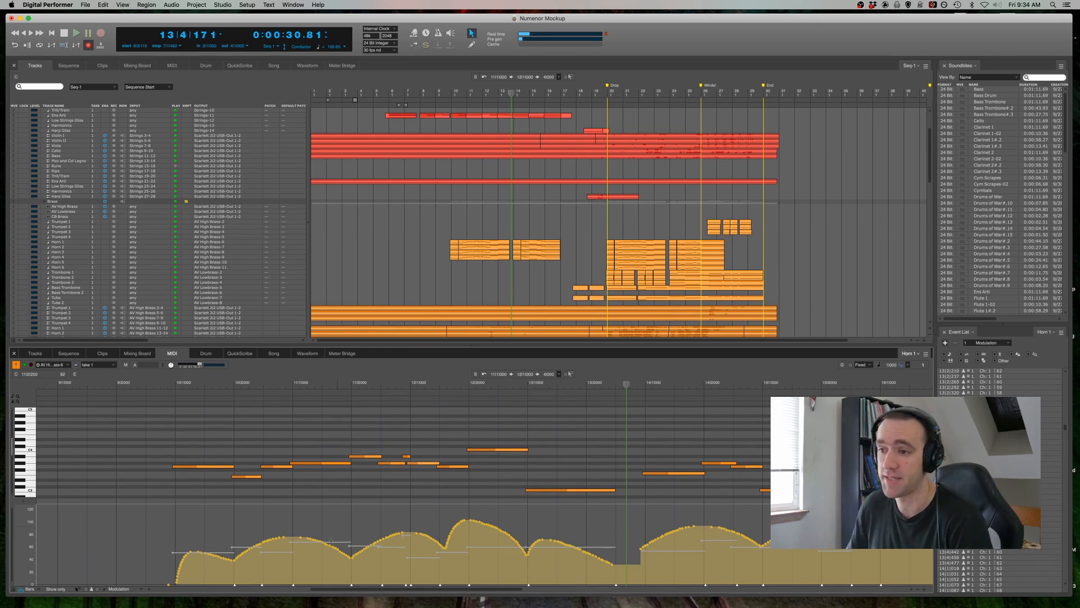
left_click_drag(175, 428, 488, 484)
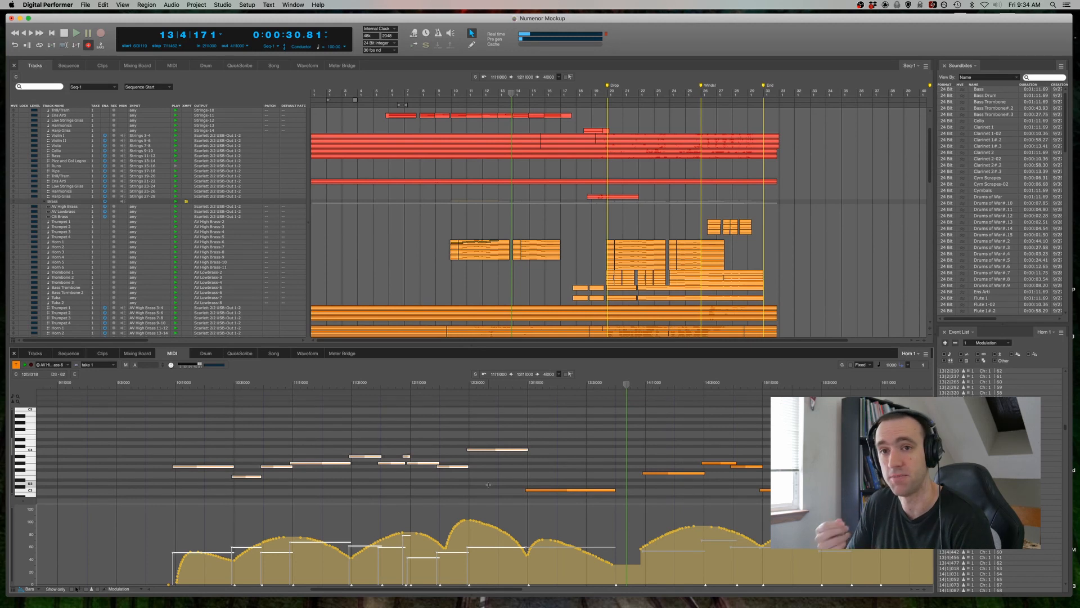
Play Horn 1's modulation swell from the start of bar 12, stop, and reopen AV High Brass in Kontakt to examine the Horn 1 patch
left_click(437, 384)
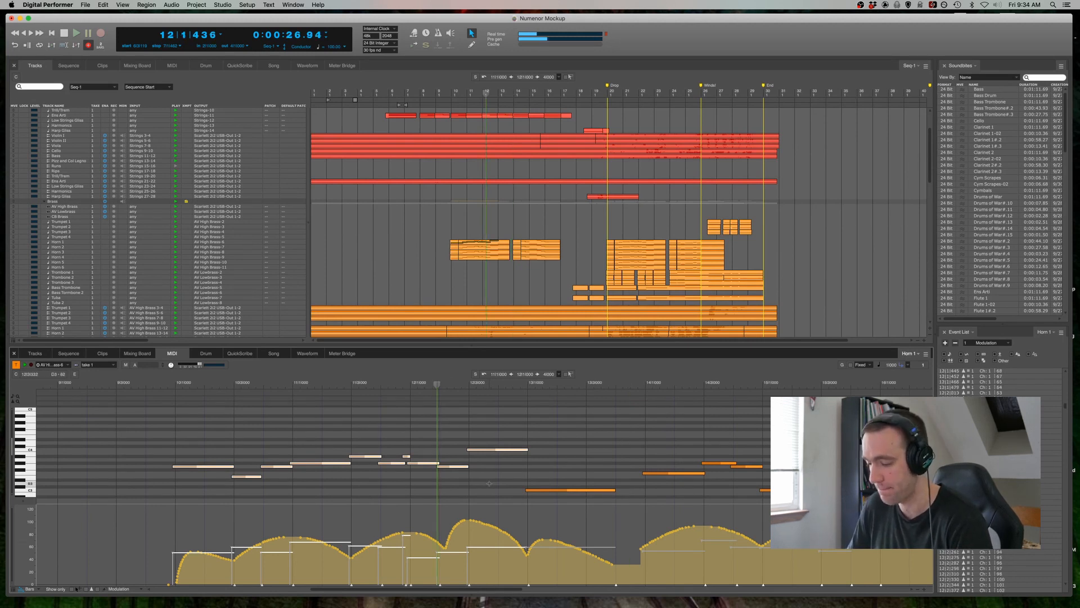
left_click_drag(443, 561, 529, 509)
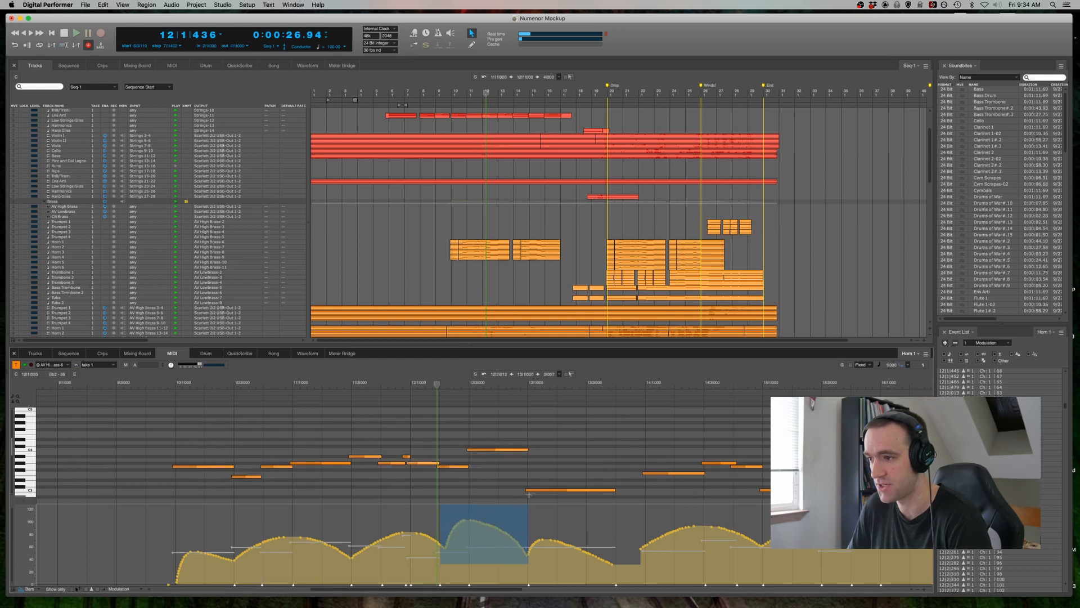
left_click(528, 519)
key("space")
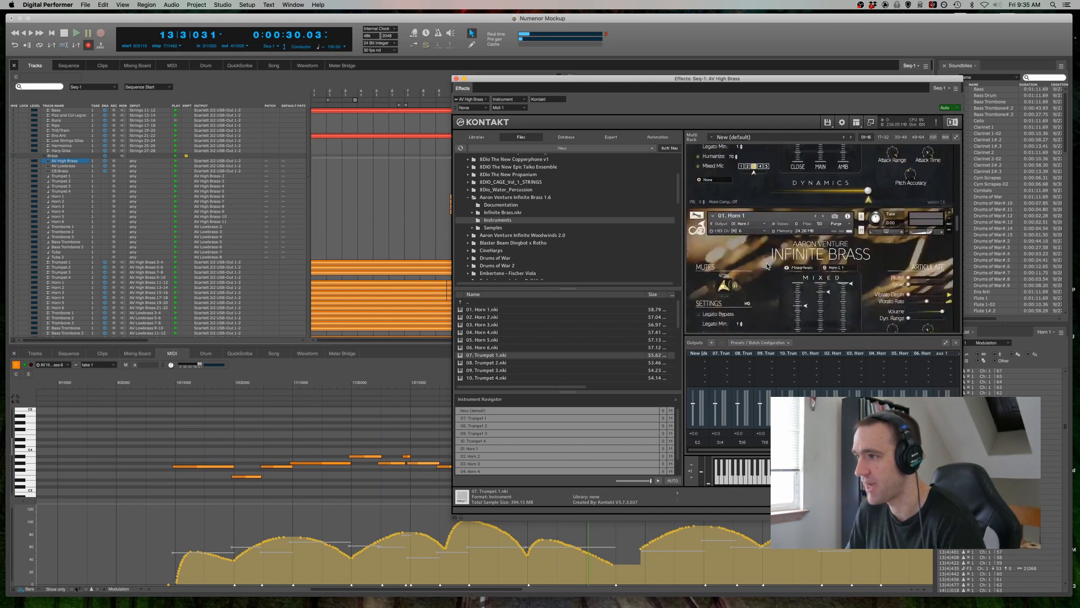
scroll(767, 266, "down", 2)
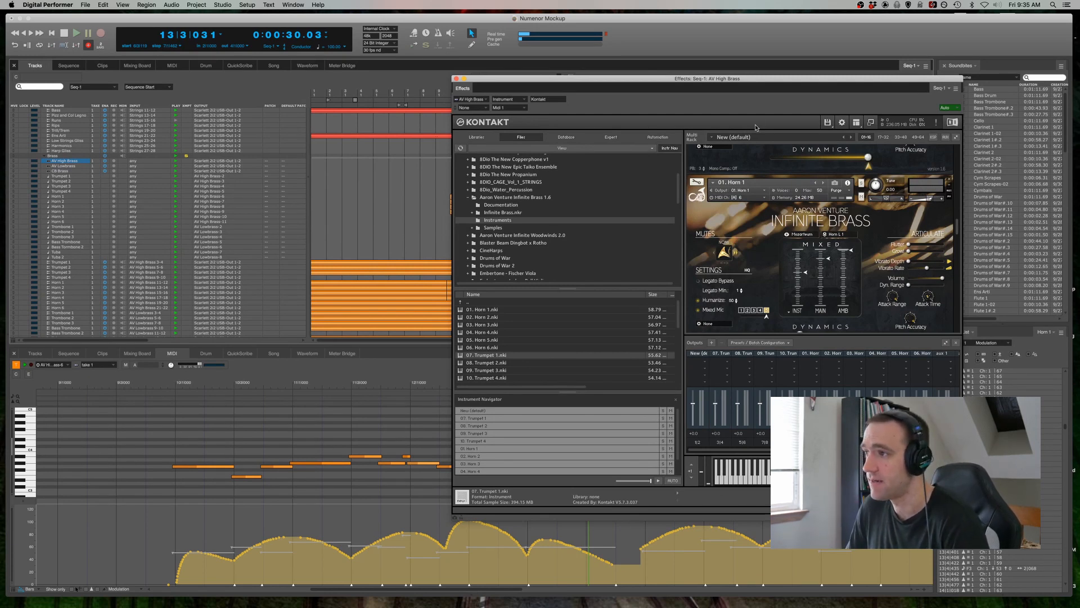
Examine the rest of the Infinite Brass Horn 1 patch's settings in the AV High Brass Kontakt window, and close the window
left_click_drag(732, 83, 844, 136)
left_click_drag(421, 190, 498, 214)
left_click(486, 228)
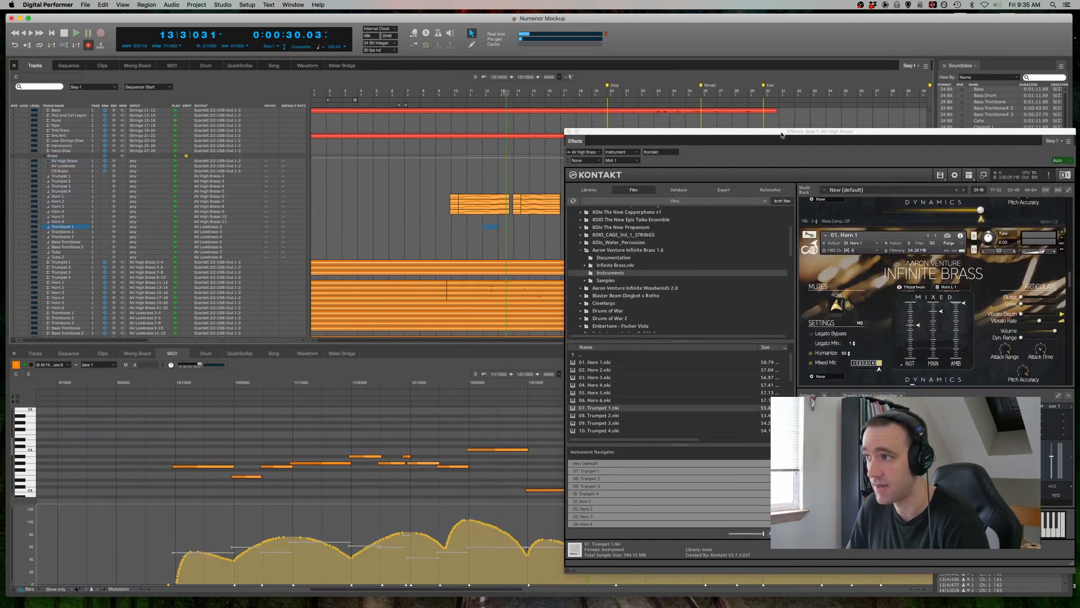
left_click_drag(782, 135, 752, 96)
scroll(845, 256, "down", 2)
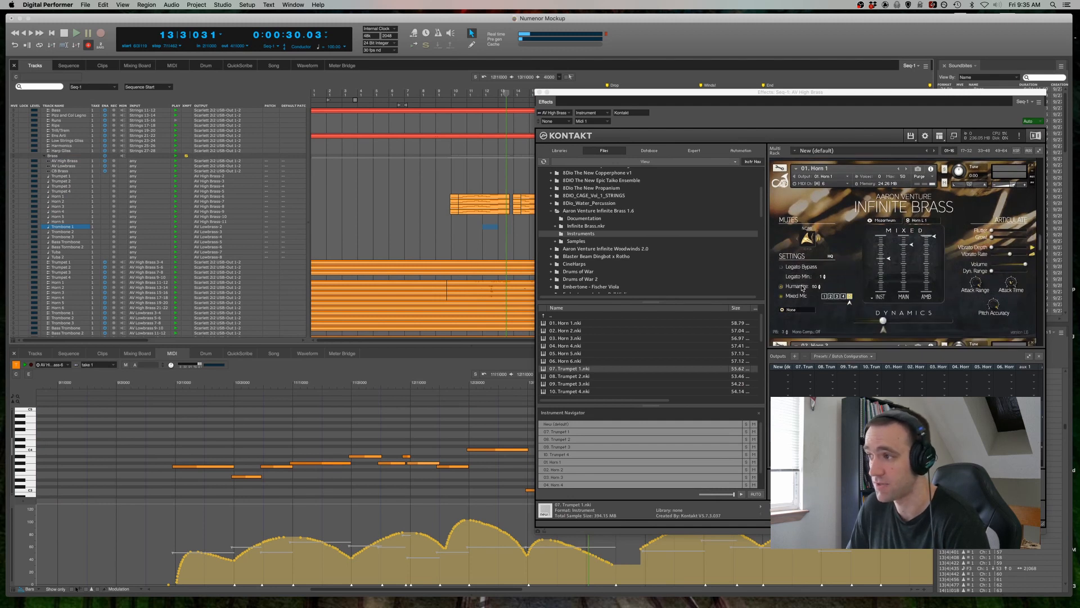
left_click(538, 92)
Open the Men choir part in the MIDI editor and bring its opening phrases from bar 2 into view
scroll(592, 205, "down", 10)
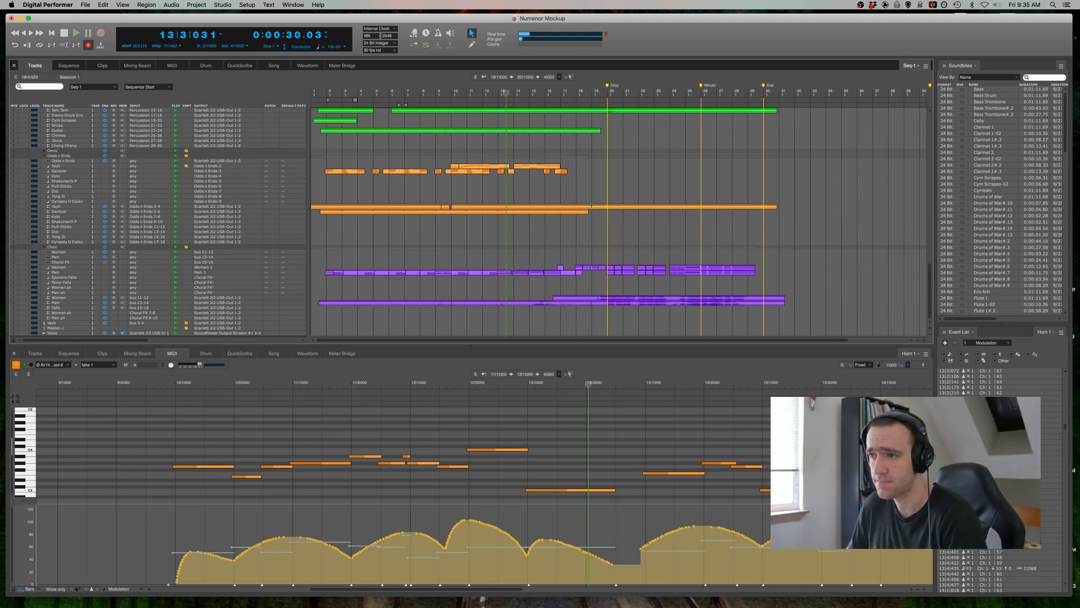
left_click_drag(515, 221, 529, 221)
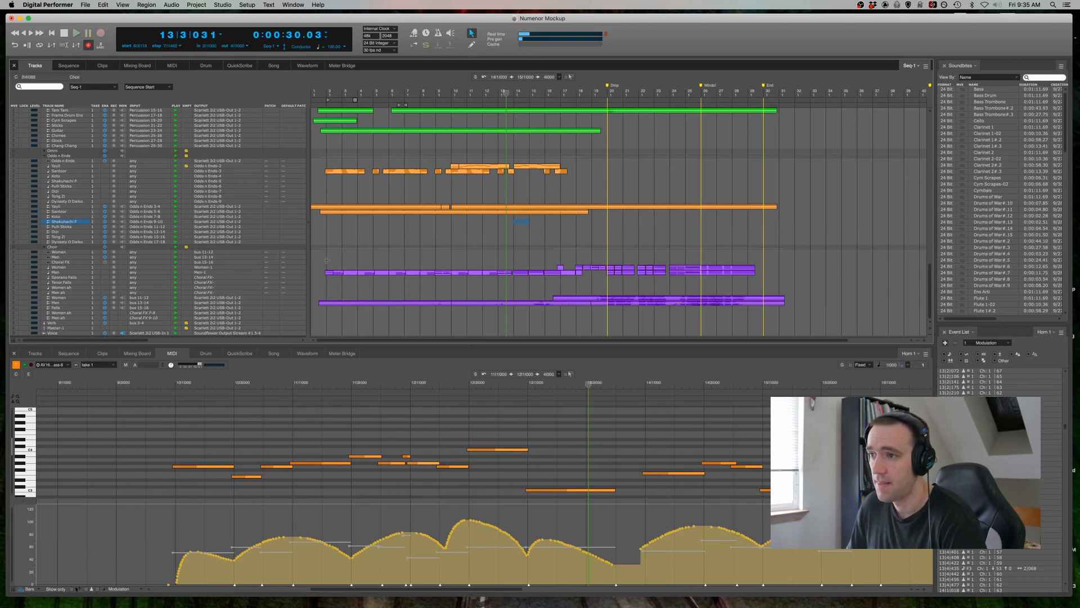
left_click(331, 274)
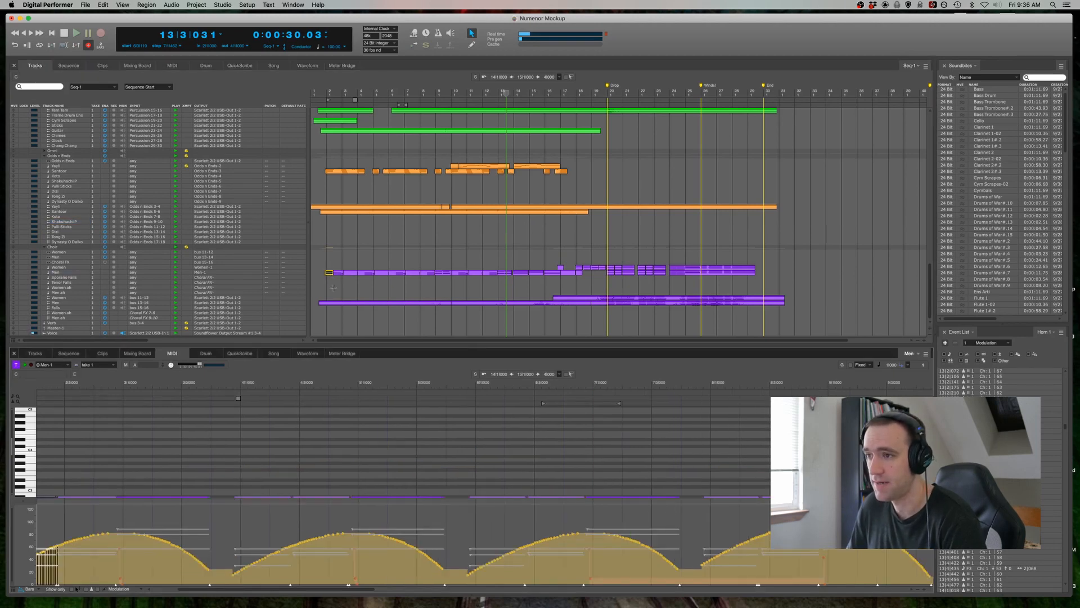
scroll(269, 445, "down", 6)
scroll(269, 445, "left", 7)
scroll(270, 445, "up", 3)
Highlight the Men part's first phrase with its modulation curve, then select the chord notes of the second phrase in bars 4 and 5
left_click_drag(128, 516, 363, 585)
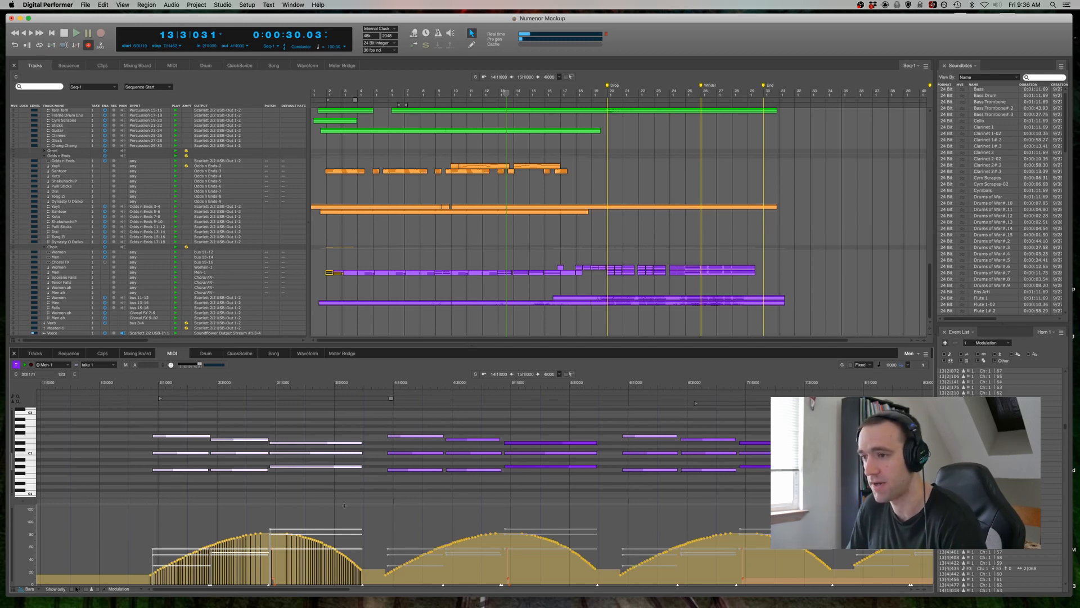
left_click(376, 480)
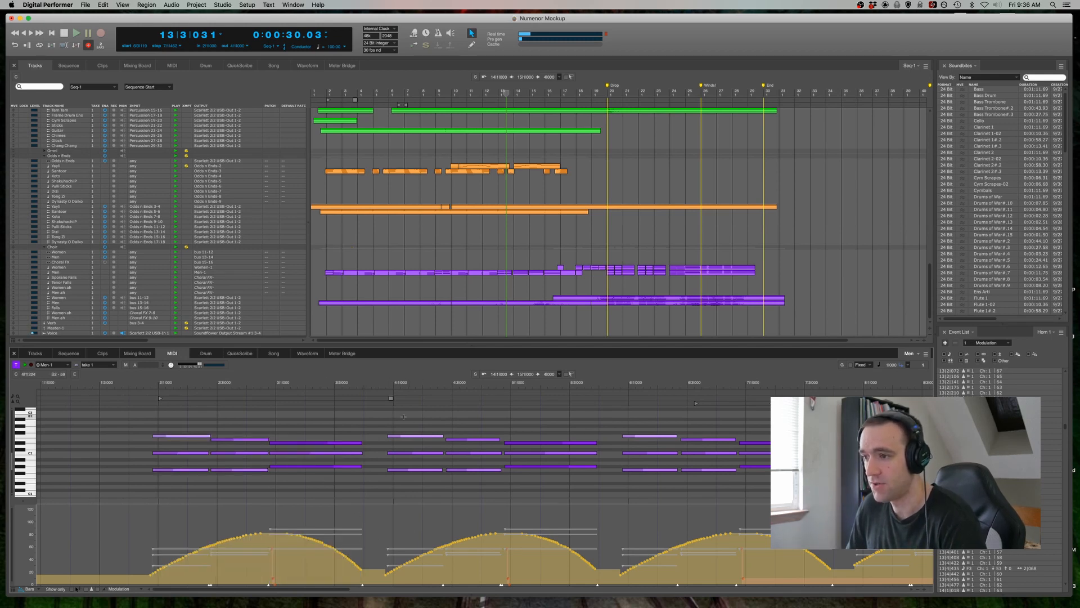
left_click_drag(368, 416, 531, 475)
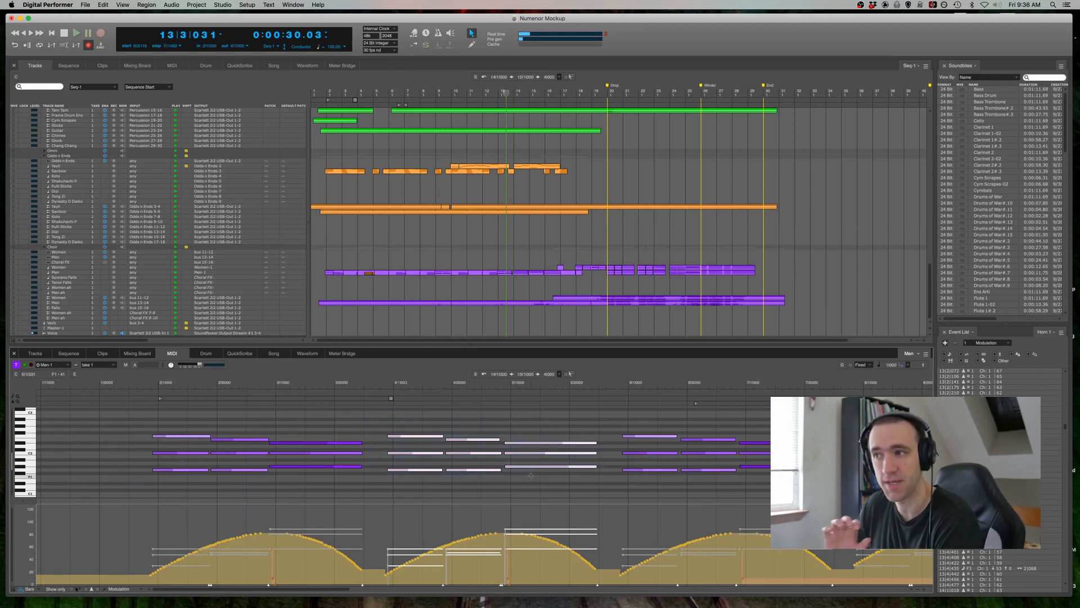
Open the Ens Arti strings part around bar 8 to compare its modulation curve, and return to the Men choir part
scroll(470, 234, "up", 12)
scroll(470, 233, "up", 10)
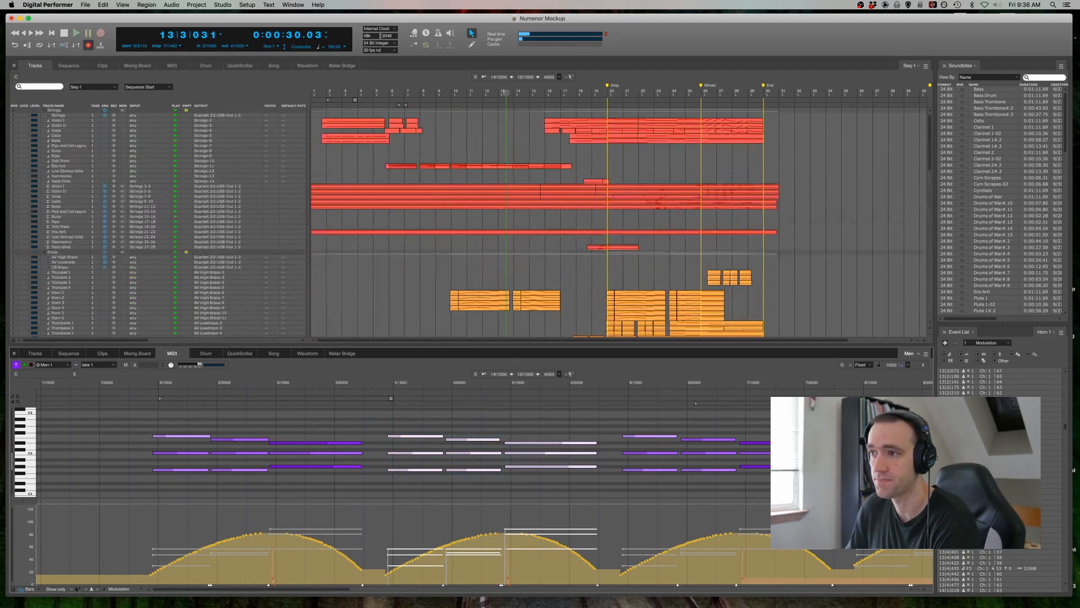
left_click(429, 166)
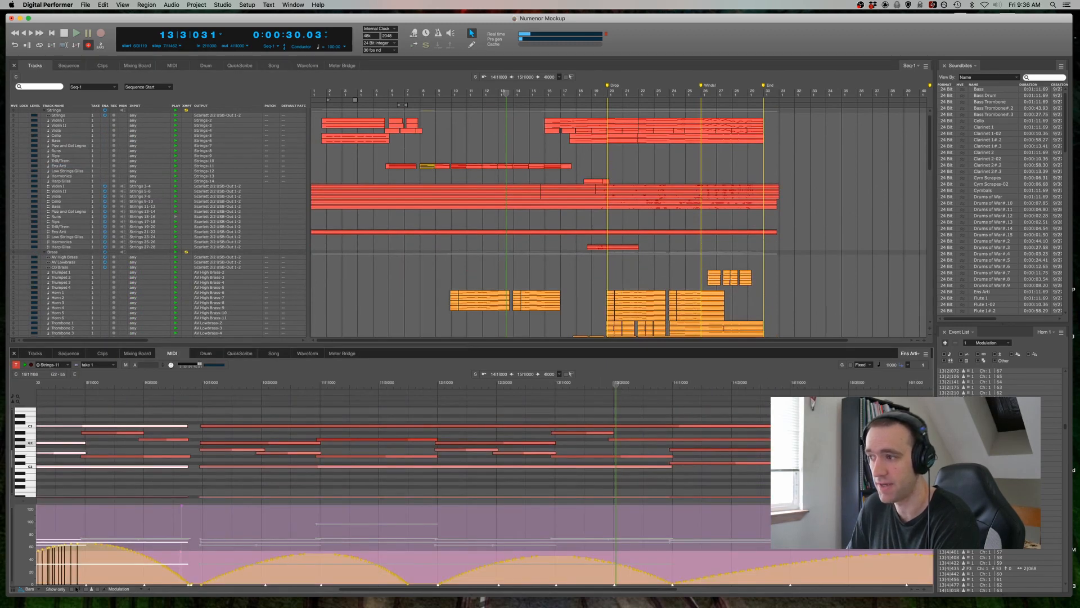
scroll(345, 307, "down", 20)
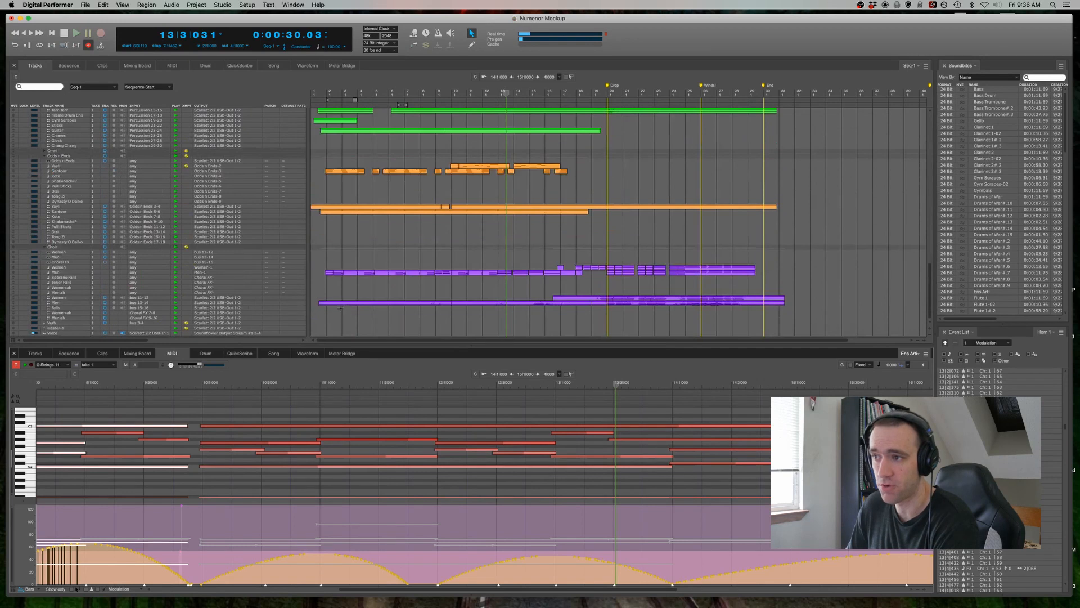
left_click(336, 273)
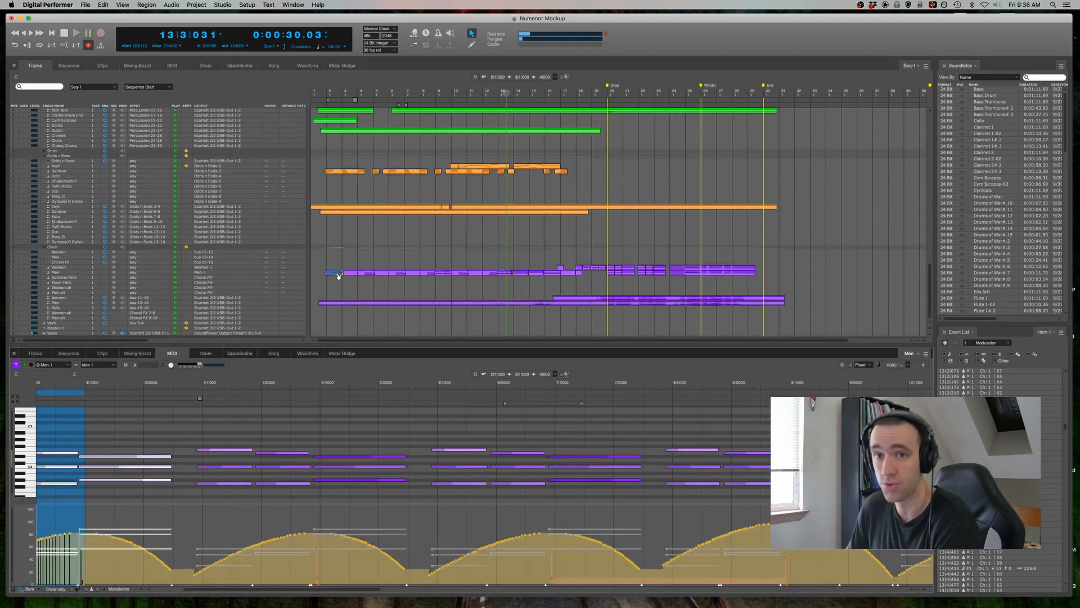
Open the Men track's Hollywood Choirs instrument and examine the syllable lines in its WordBuilder text editor
double_click(62, 257)
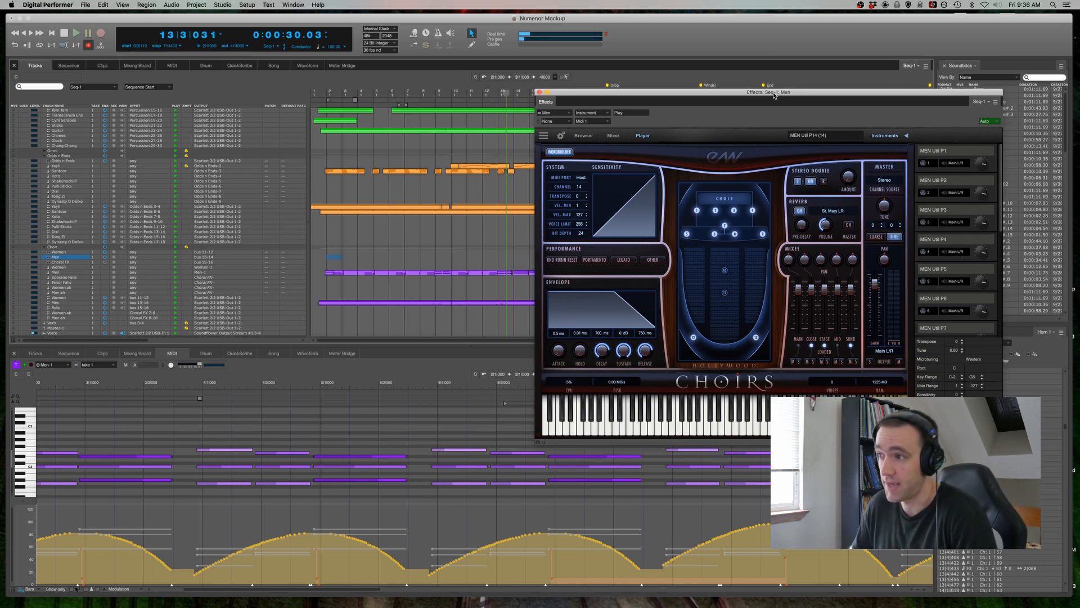
left_click(559, 152)
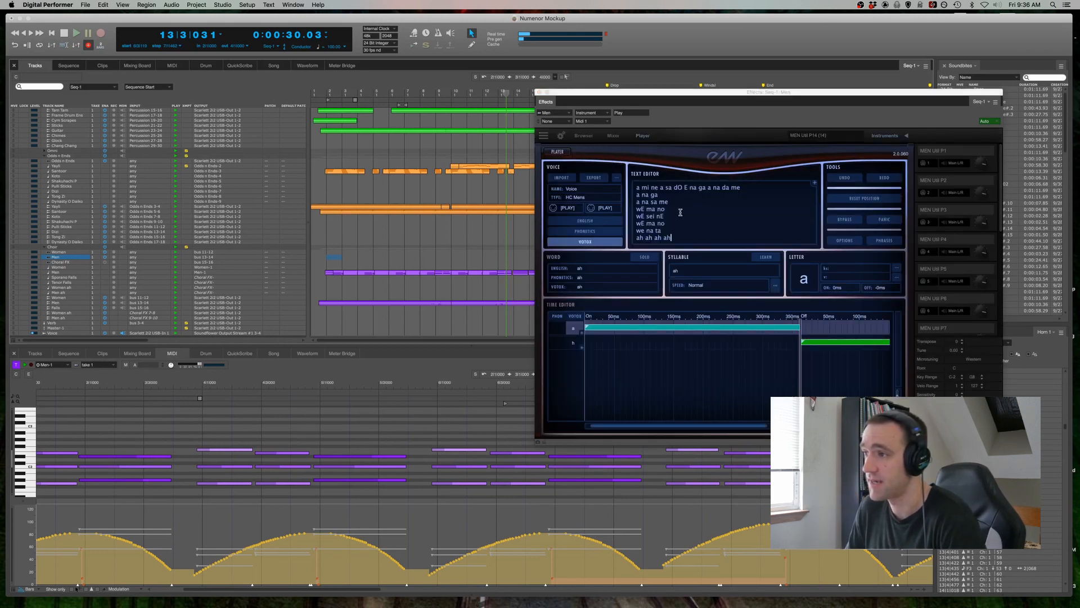
left_click(703, 217)
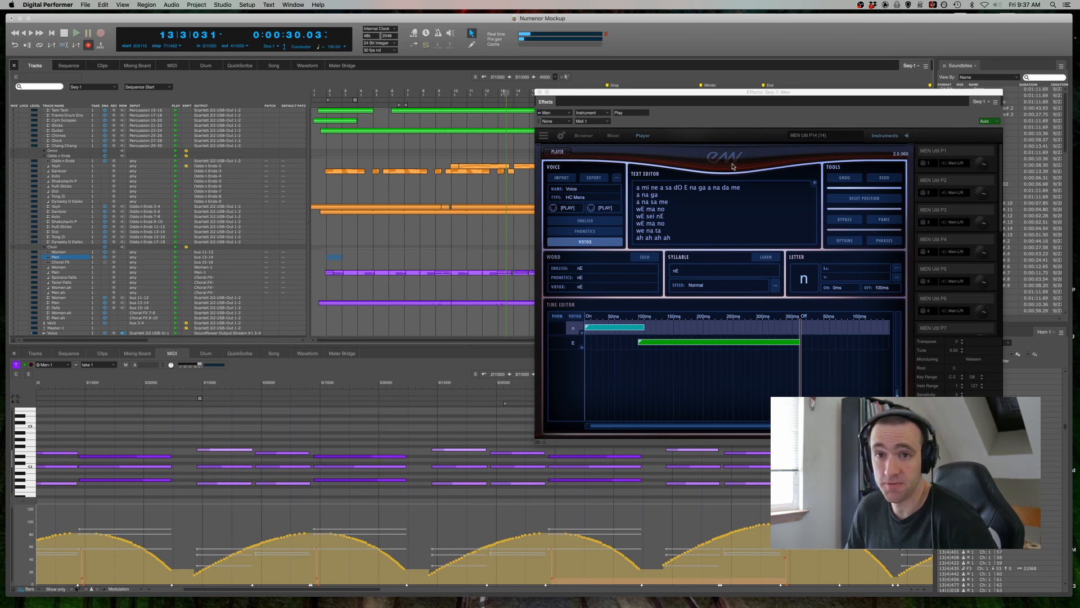
left_click(570, 152)
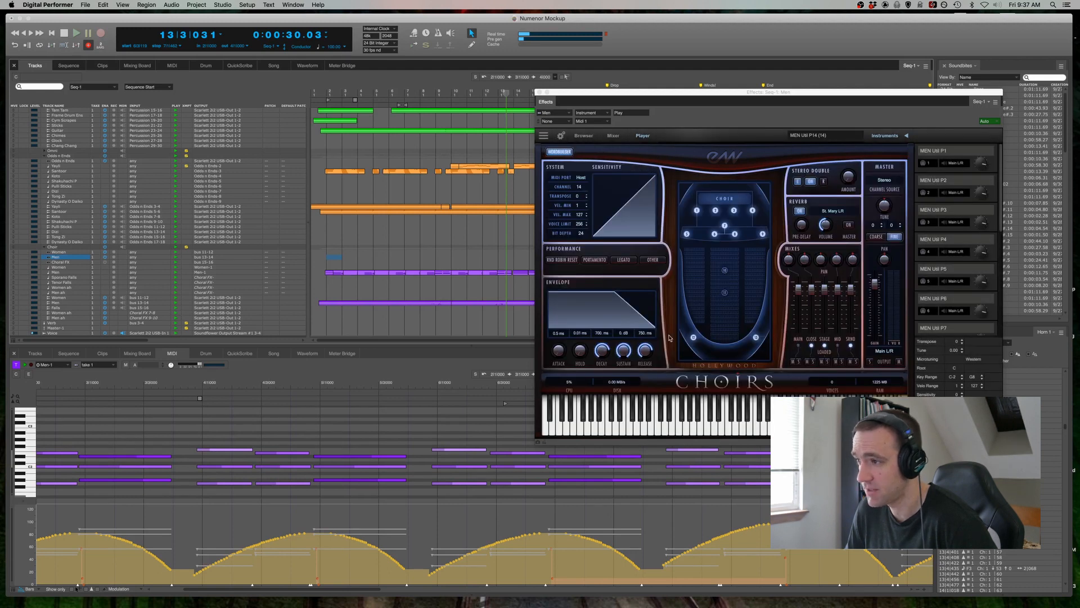
left_click(556, 153)
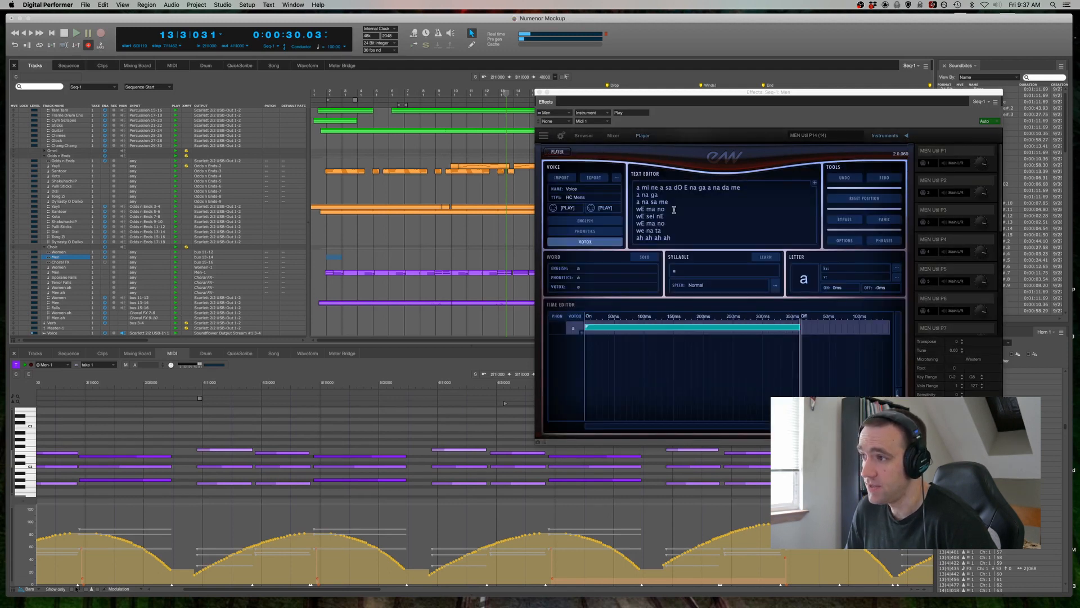
left_click(697, 229)
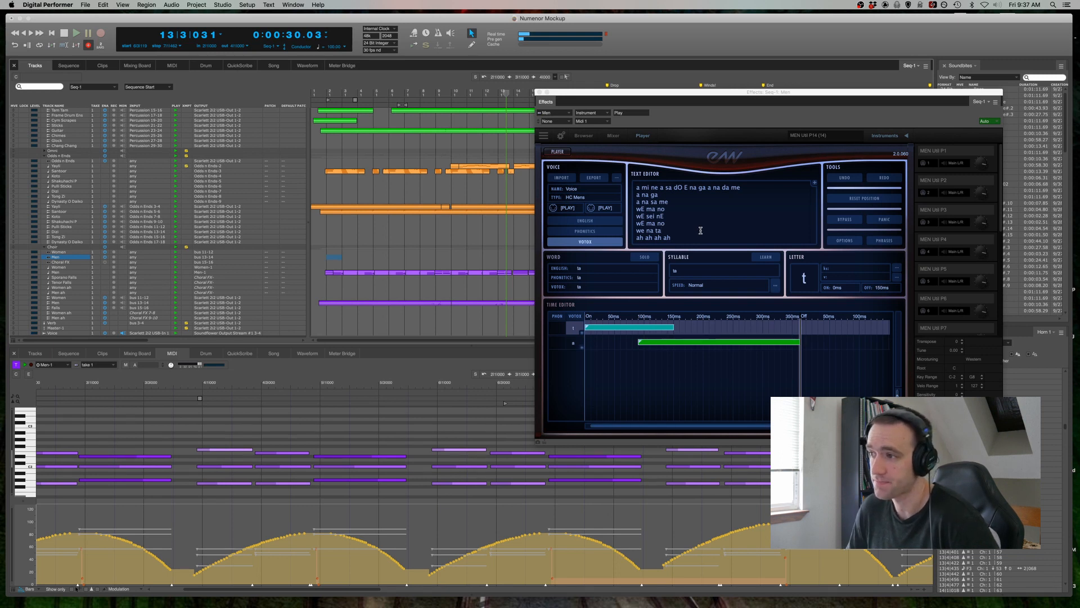
left_click(702, 238)
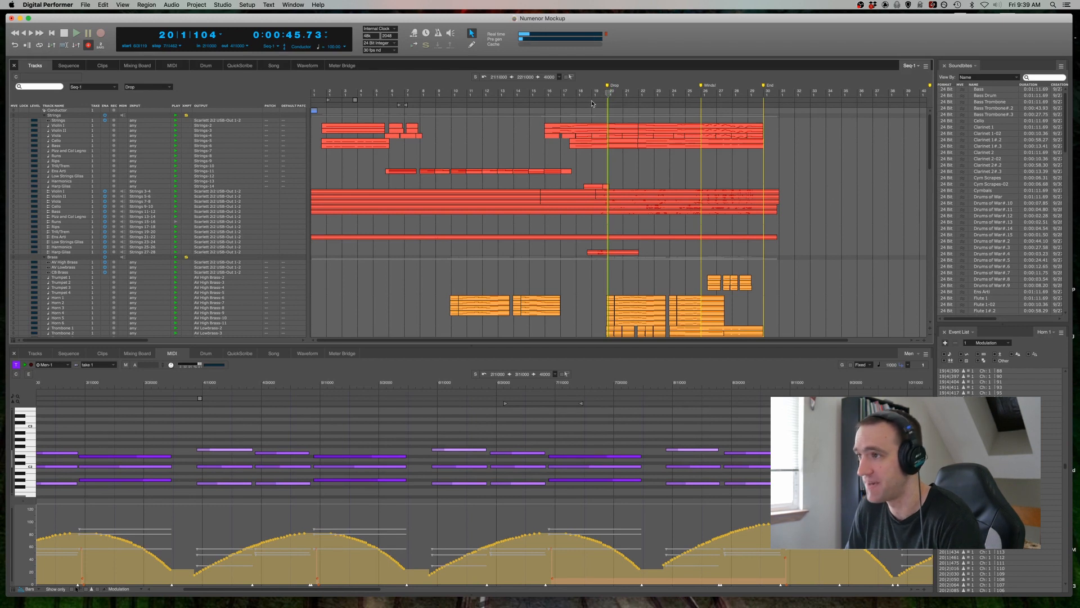
Cue playback just before the Drop marker, open Horn 1 in the MIDI editor, and examine its modulation curve from bar 20
left_click(576, 94)
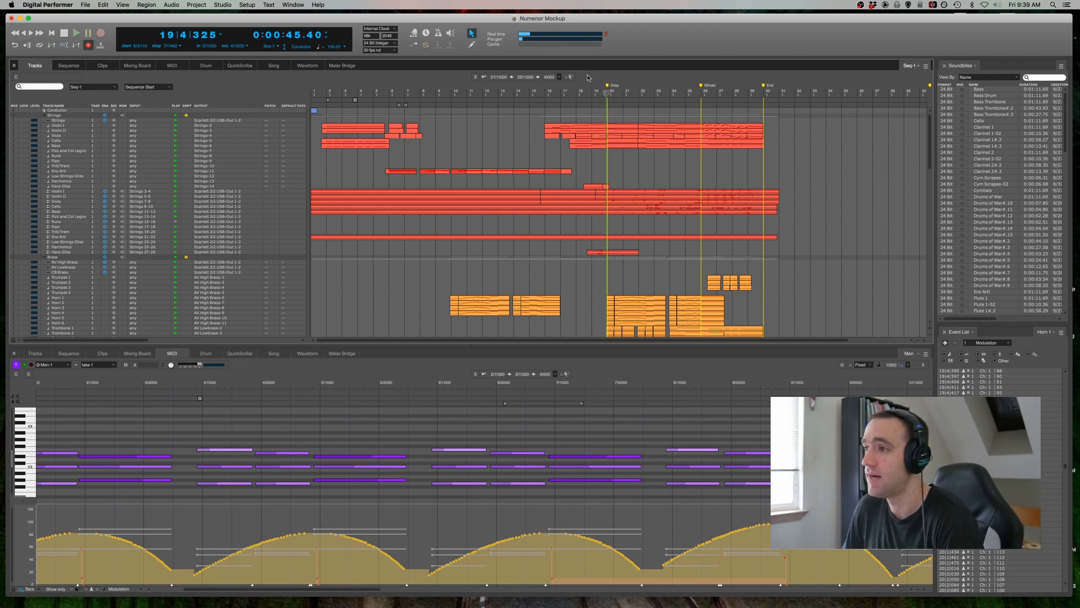
scroll(674, 192, "down", 1)
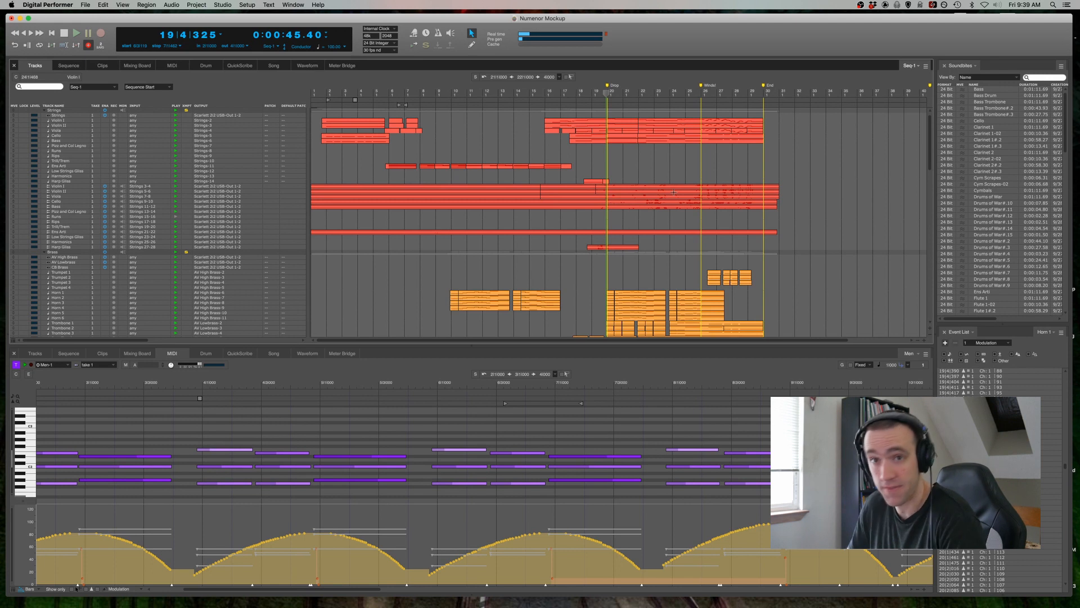
scroll(625, 256, "down", 3)
left_click(623, 261)
left_click_drag(623, 261, 639, 262)
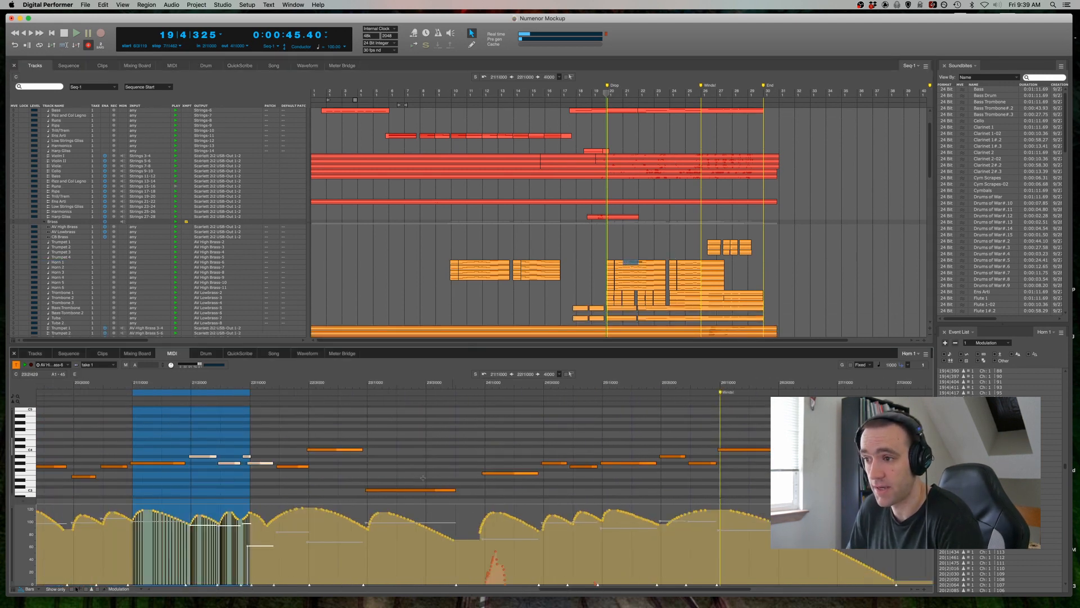
scroll(422, 477, "left", 5)
left_click(423, 478)
scroll(422, 477, "right", 2)
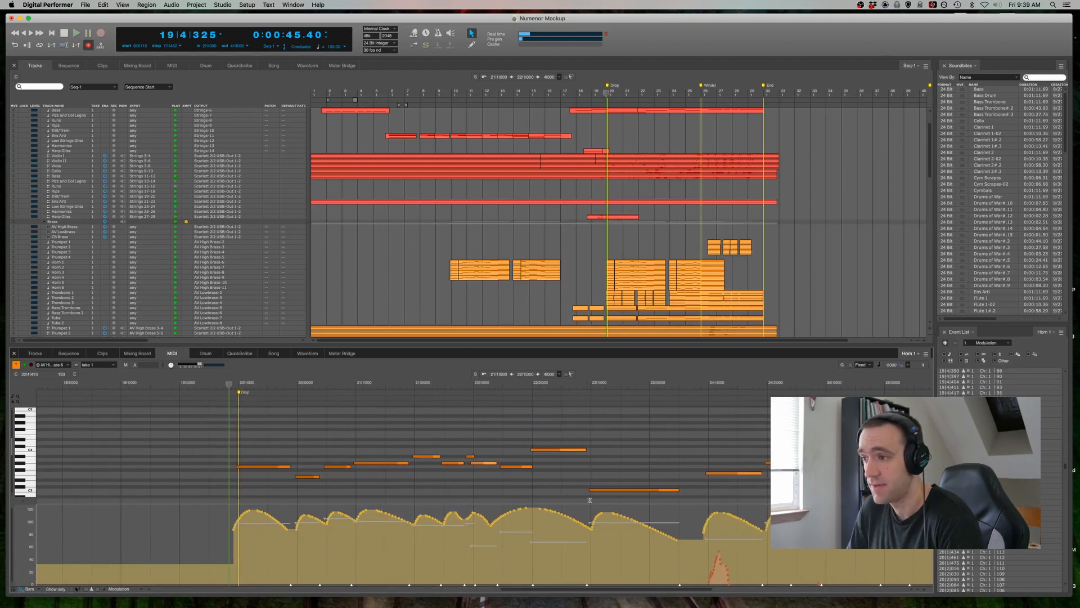
scroll(506, 450, "right", 2)
Open the Women choir part at the Drop marker, and select its chord notes in bars 20 and 21
scroll(645, 232, "down", 10)
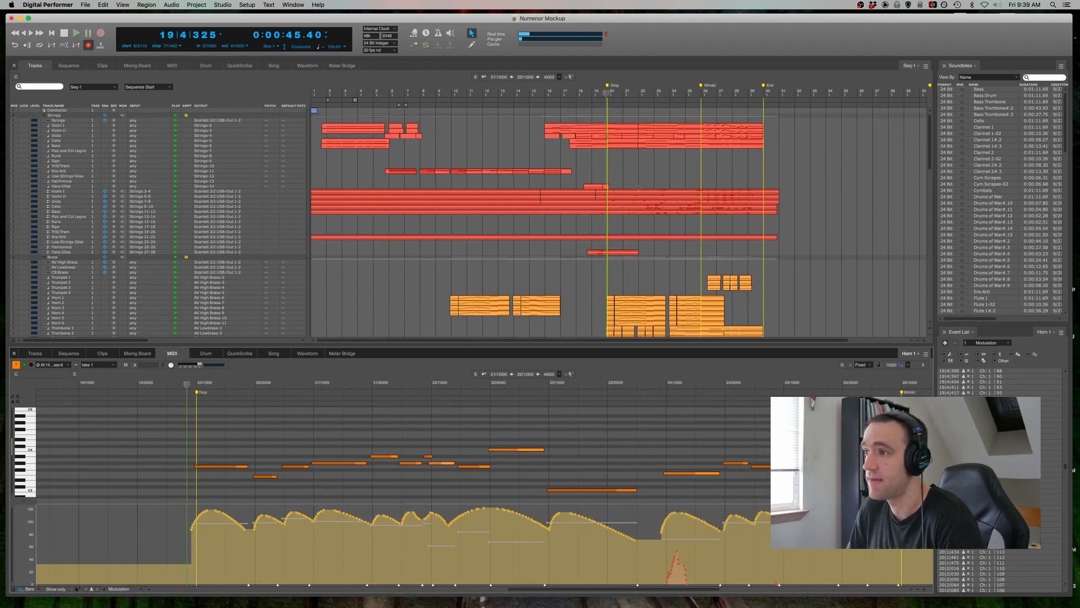
scroll(640, 308, "down", 15)
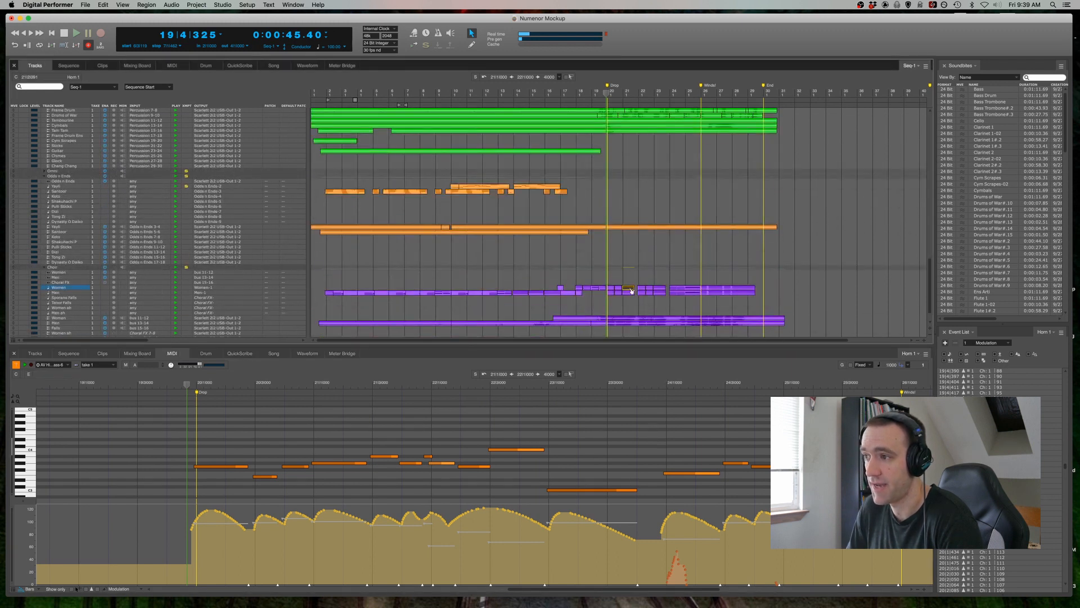
left_click(630, 290)
left_click(392, 431)
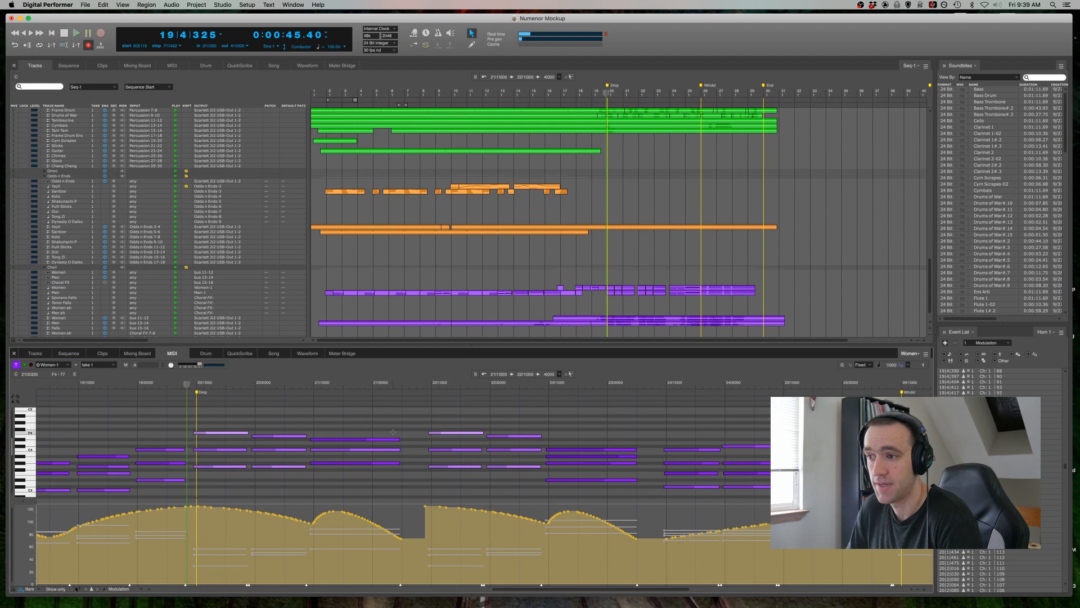
left_click_drag(388, 432, 238, 479)
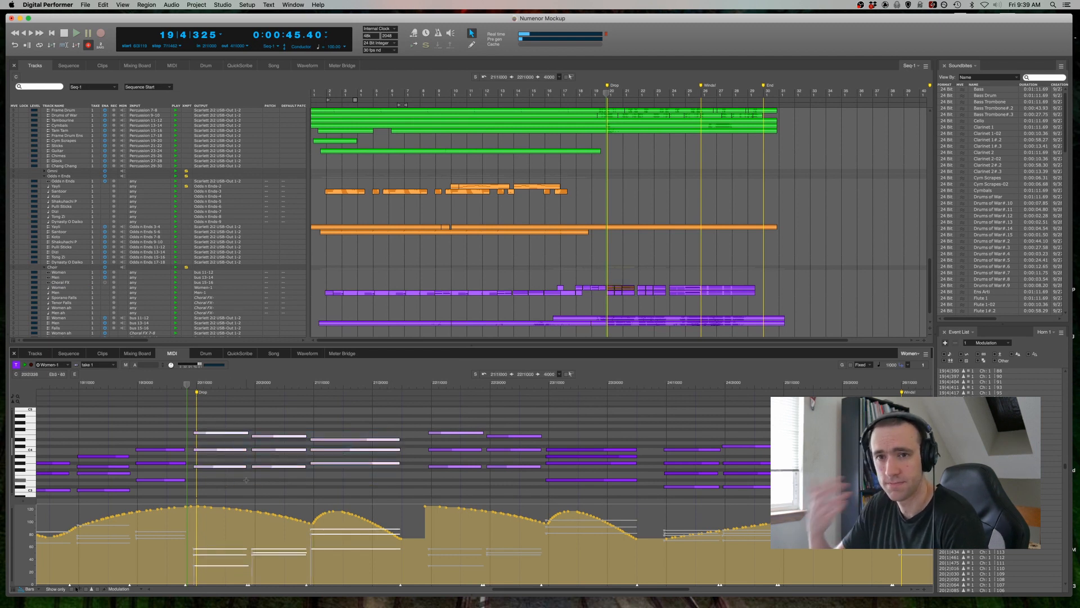
left_click(256, 479)
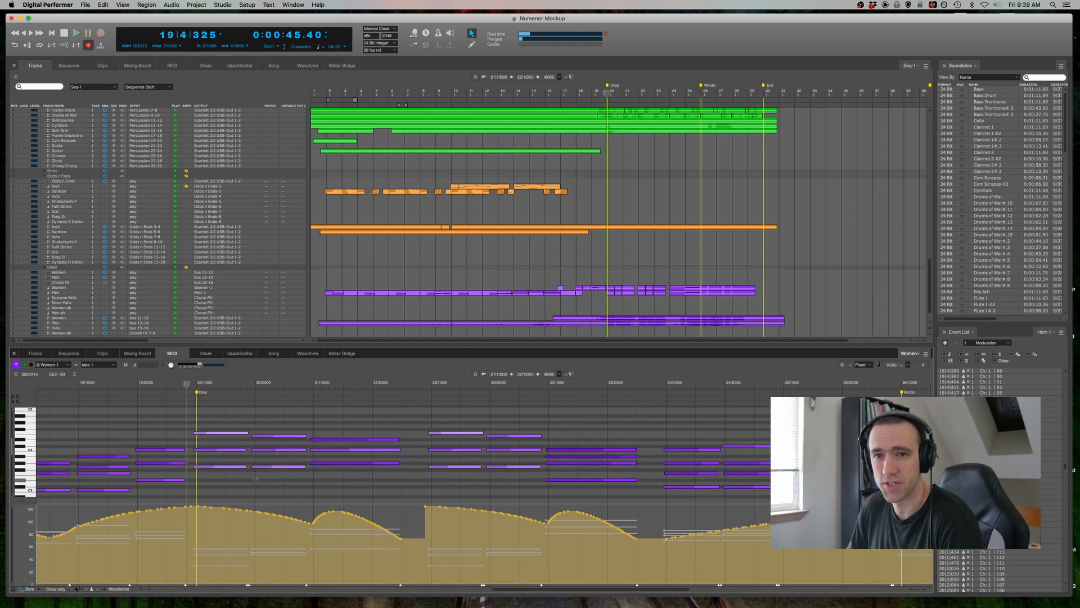
left_click_drag(220, 479, 330, 426)
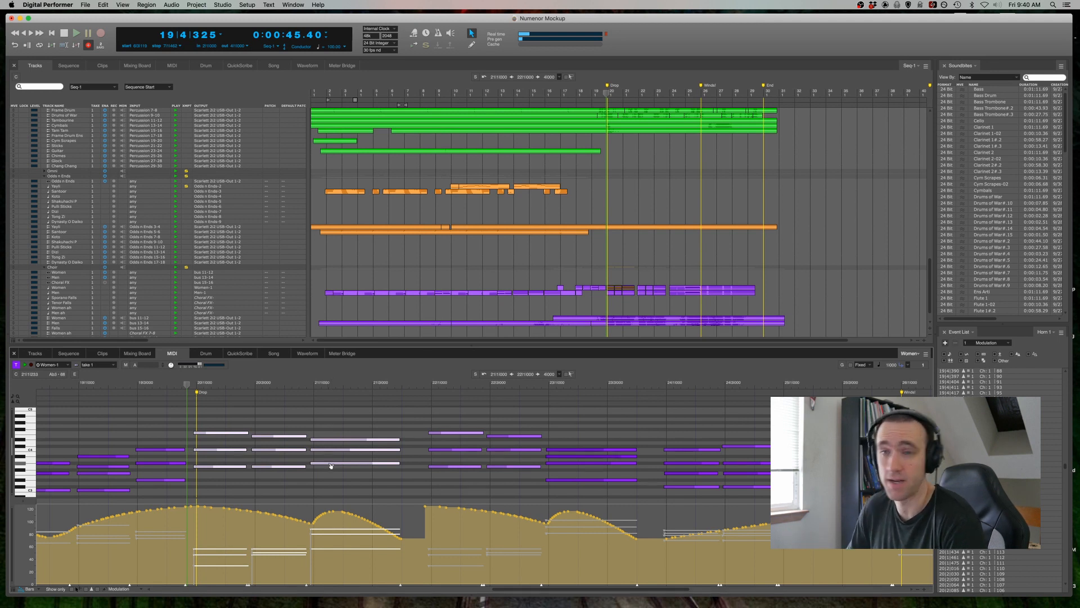
Open the Violin I part at the Drop marker in the MIDI editor and bring its melody into view
scroll(649, 235, "up", 5)
scroll(649, 235, "up", 20)
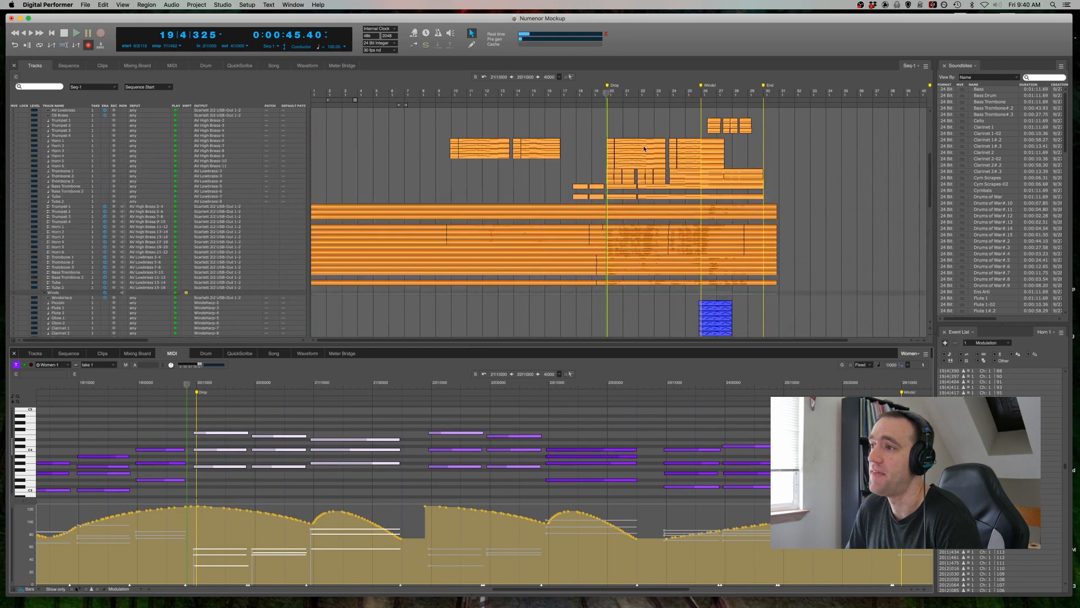
left_click(628, 126)
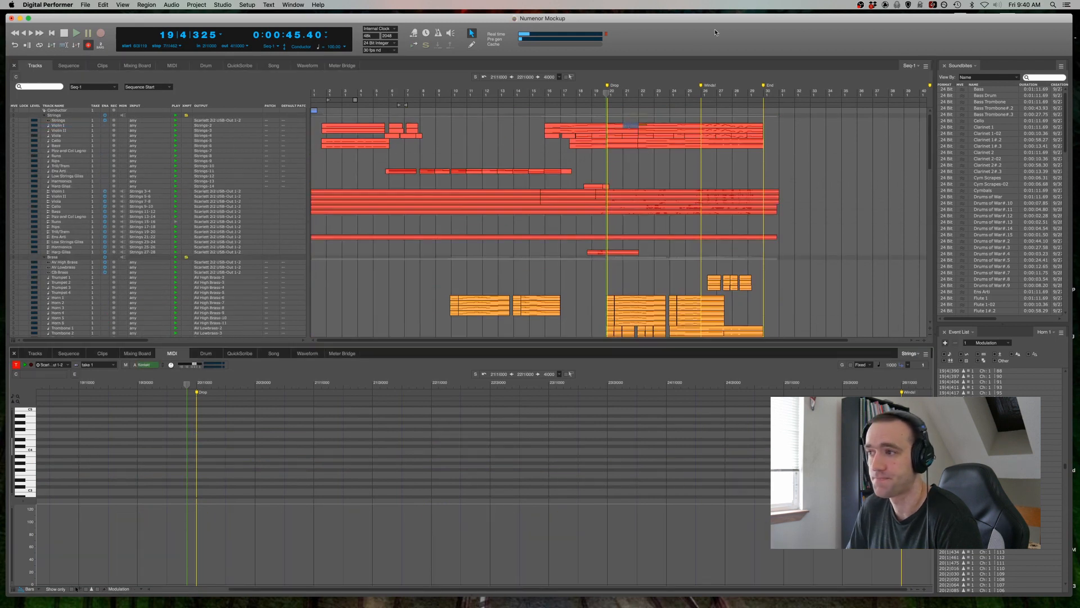
double_click(615, 126)
scroll(322, 485, "left", 5)
scroll(322, 485, "up", 3)
scroll(323, 485, "right", 5)
Select the Violin I notes in bars 20 to 24 and examine the modulation curve beneath them
left_click(323, 485)
scroll(323, 485, "left", 1)
left_click_drag(146, 431, 524, 493)
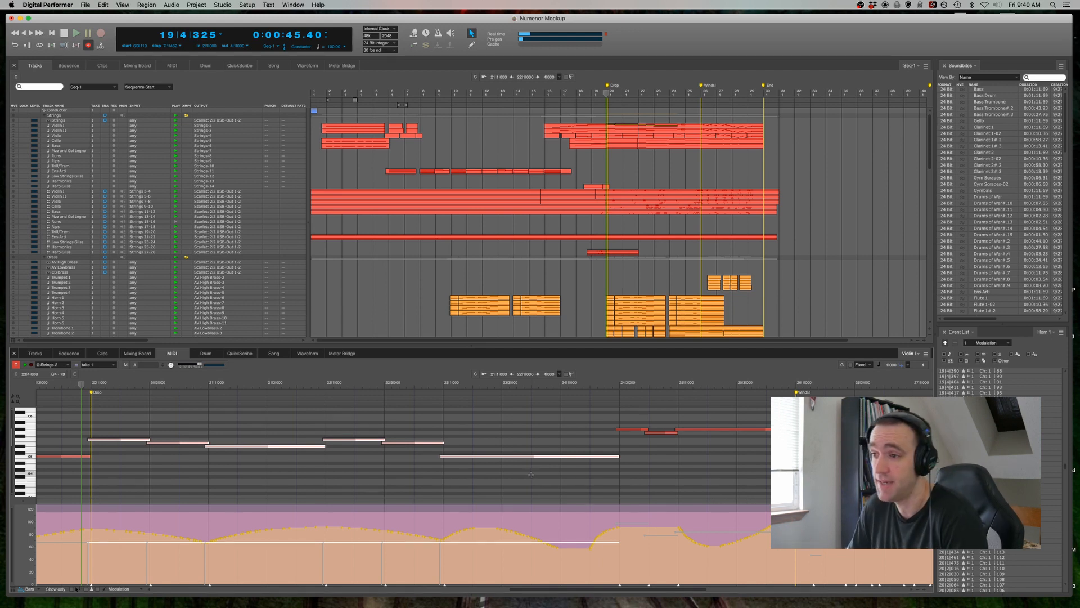
scroll(531, 474, "left", 5)
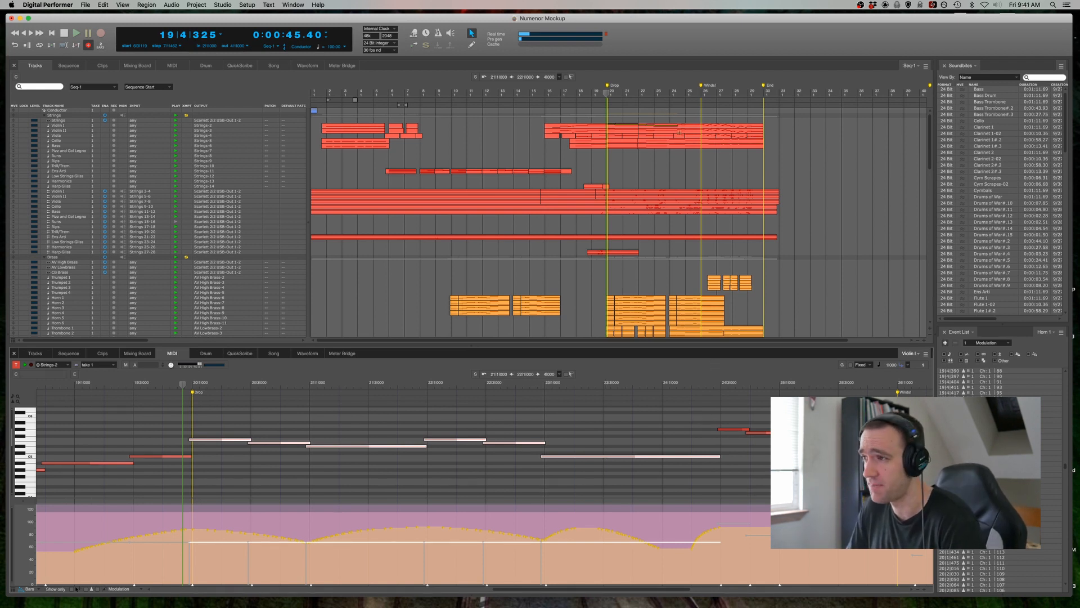
Open the Viola part in the MIDI editor and examine its notes and modulation curve around the marker at bar 26
left_click(690, 136)
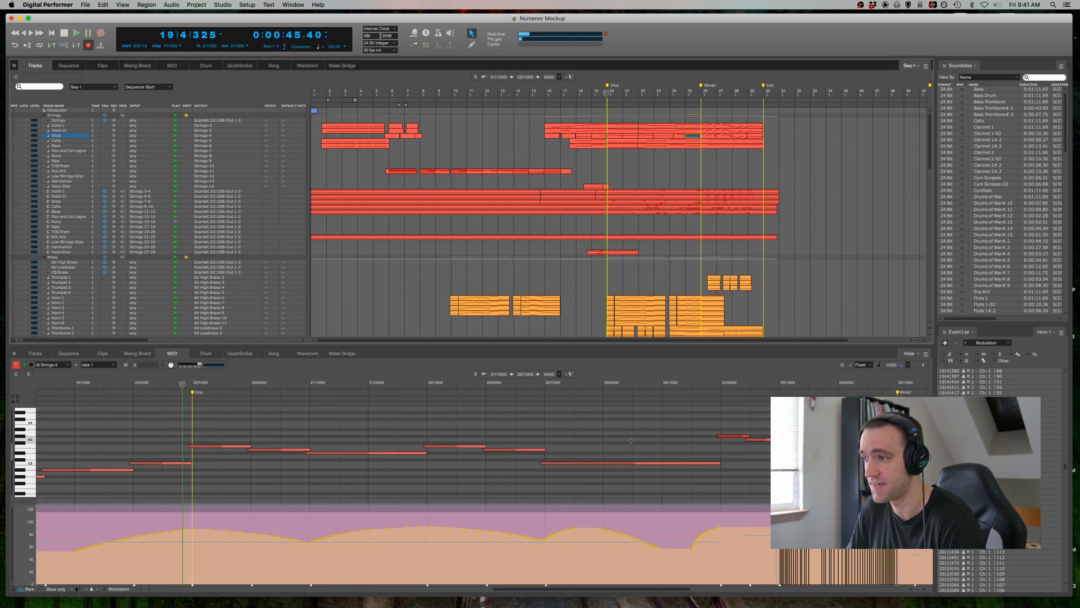
scroll(628, 439, "right", 3)
scroll(628, 439, "right", 5)
left_click(554, 466)
scroll(546, 466, "left", 5)
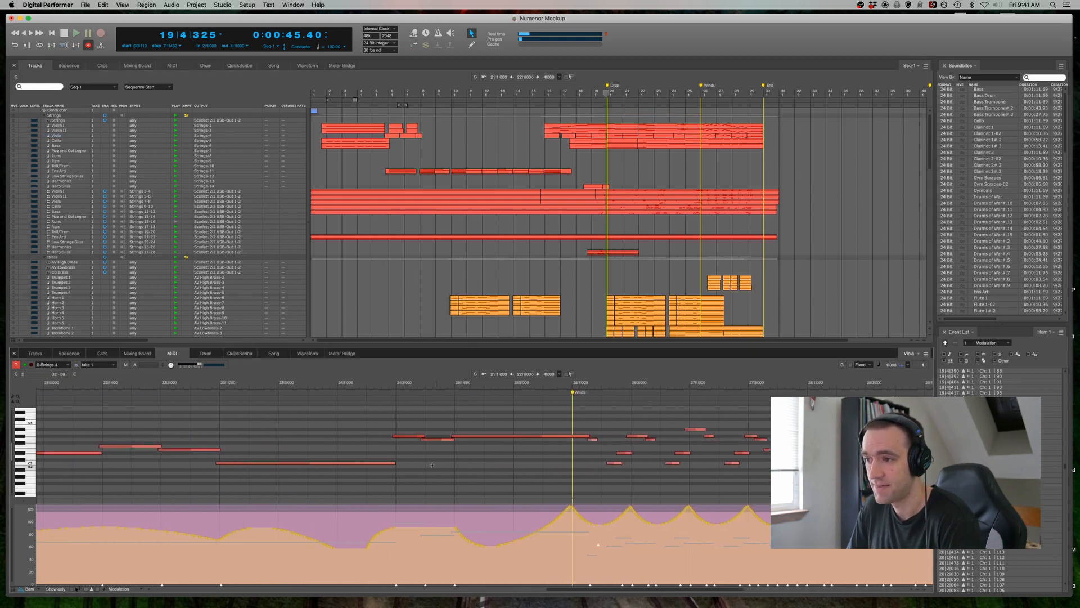
Select the Viola's held notes leading up to the Winds marker, and select its final two notes before the End marker
left_click_drag(508, 424, 603, 450)
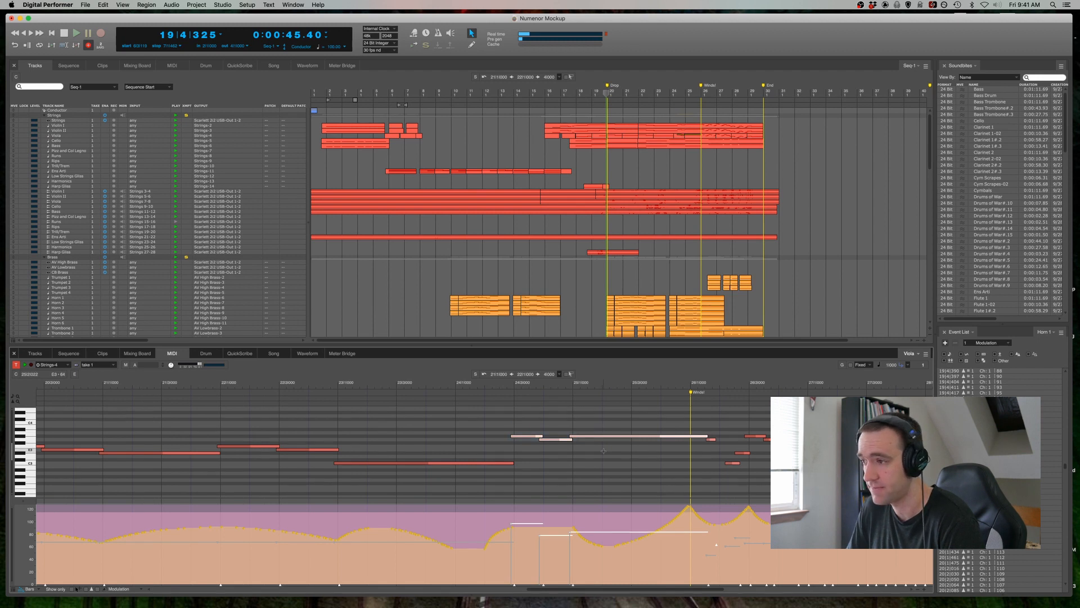
scroll(603, 450, "right", 8)
left_click_drag(654, 457, 691, 479)
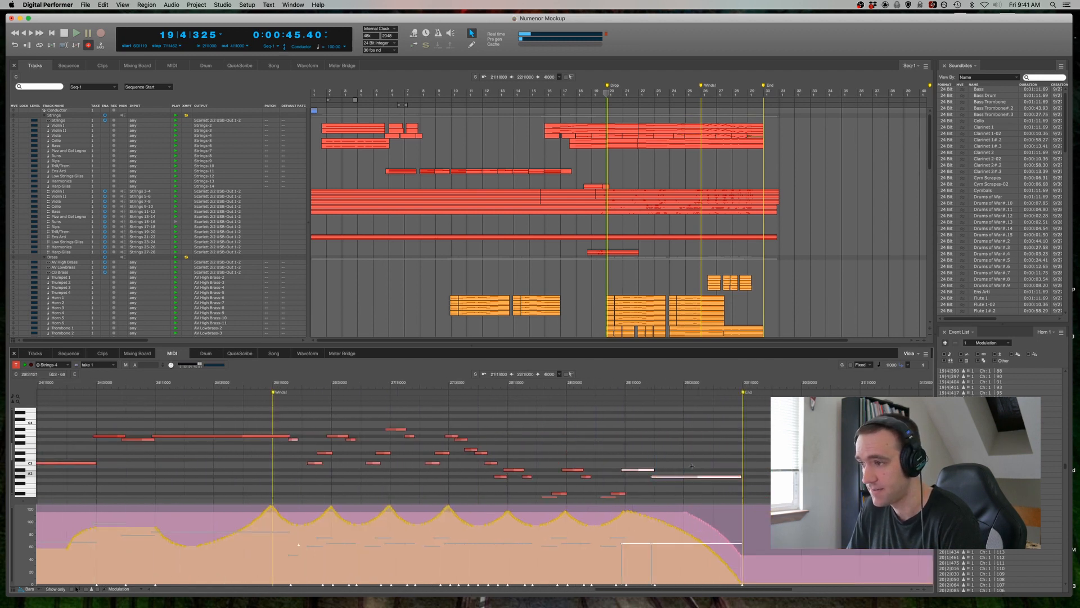
left_click(682, 438)
scroll(647, 431, "left", 3)
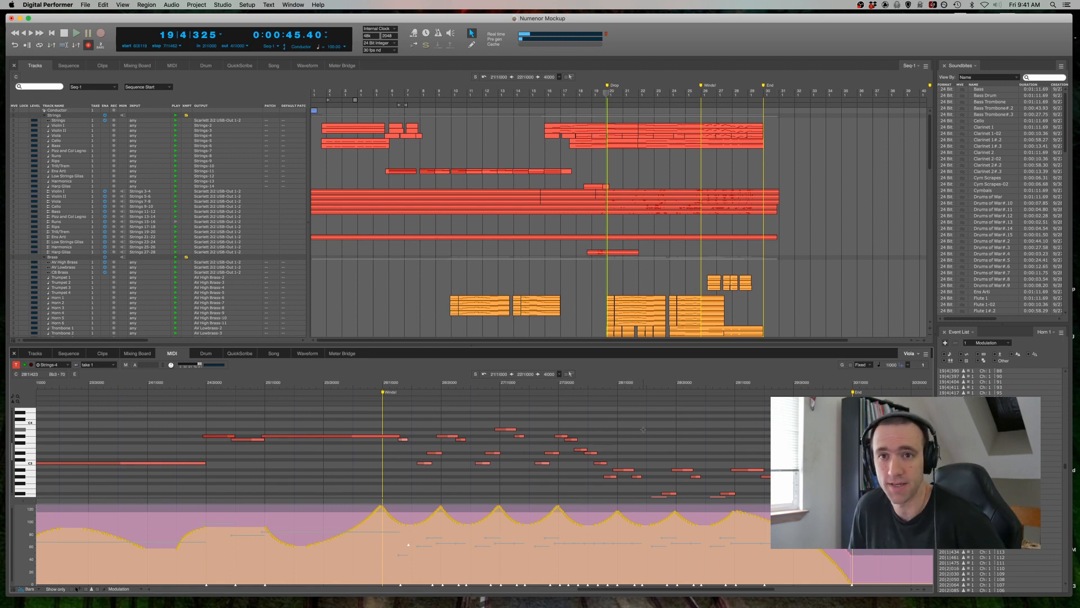
Look through the percussion, Odds n Ends, choir and woodwind tracks to examine which parts play after the Drop
left_click(818, 241)
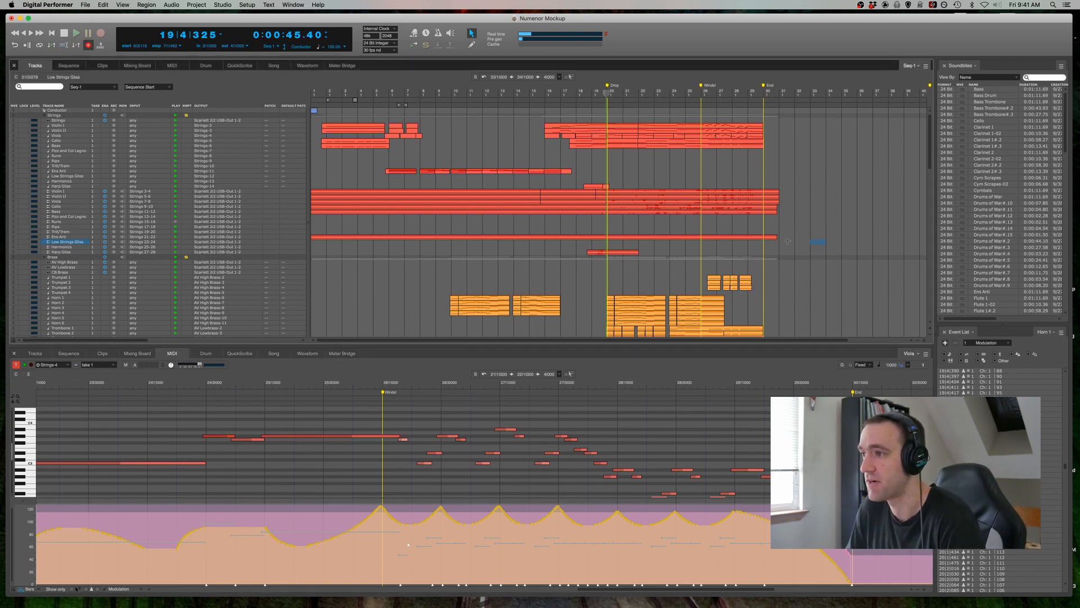
scroll(679, 215, "down", 15)
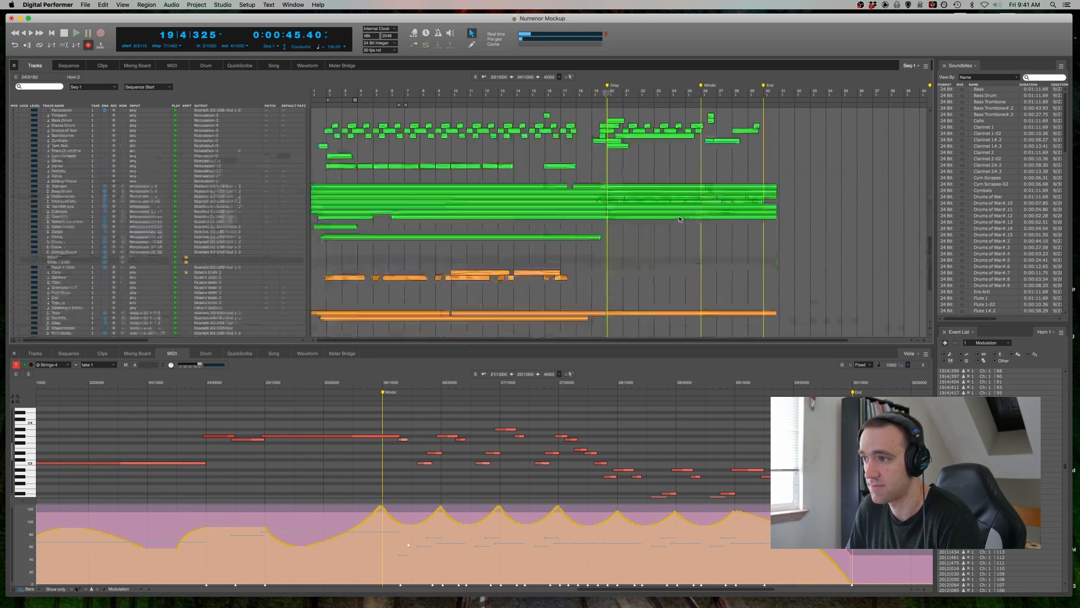
left_click(849, 155)
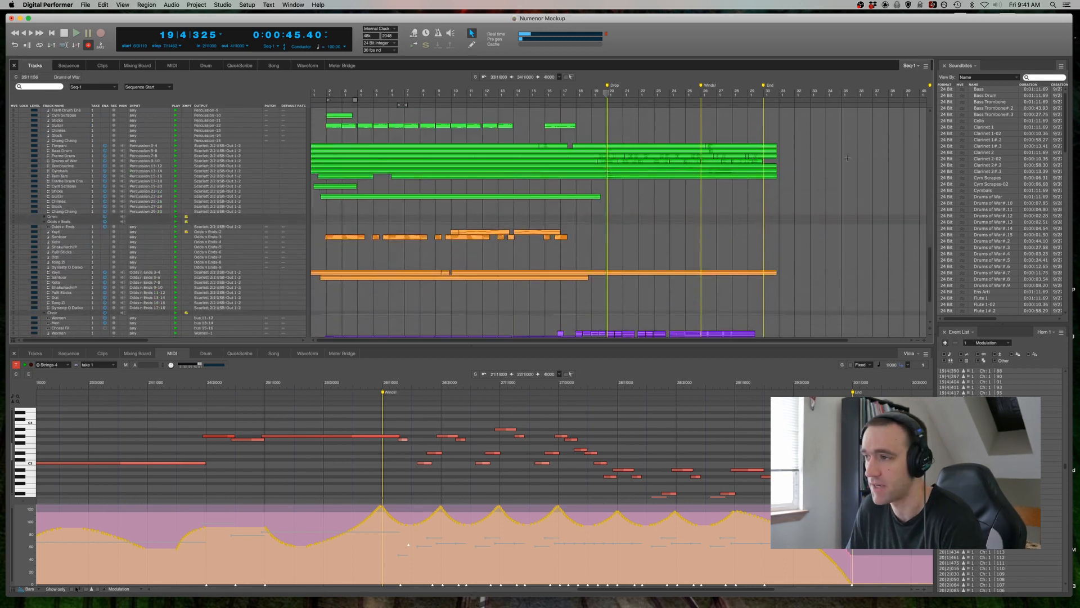
scroll(742, 213, "up", 5)
left_click(800, 247)
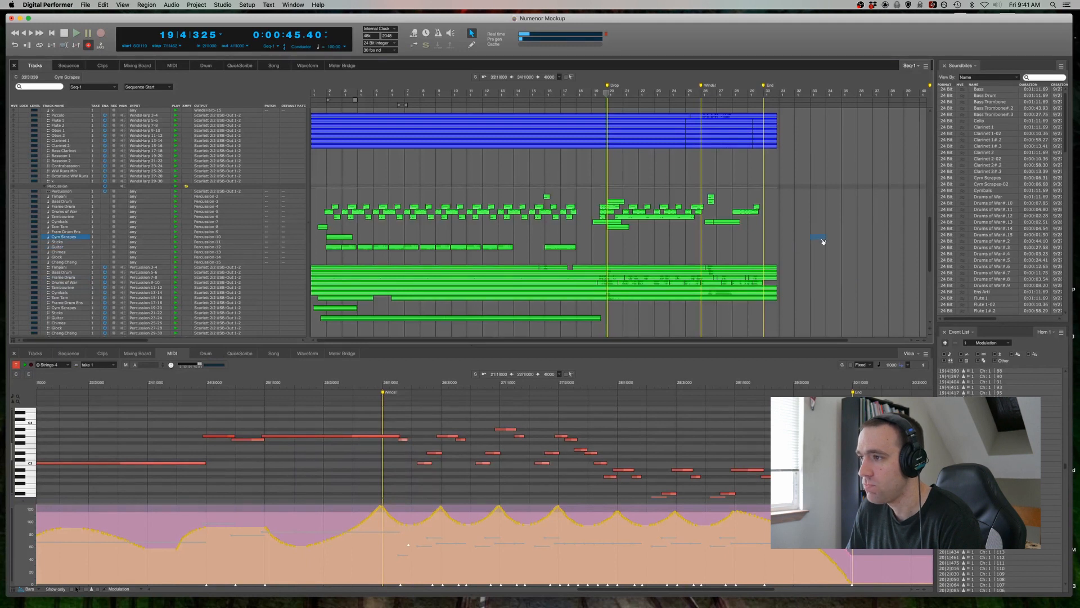
scroll(818, 239, "down", 6)
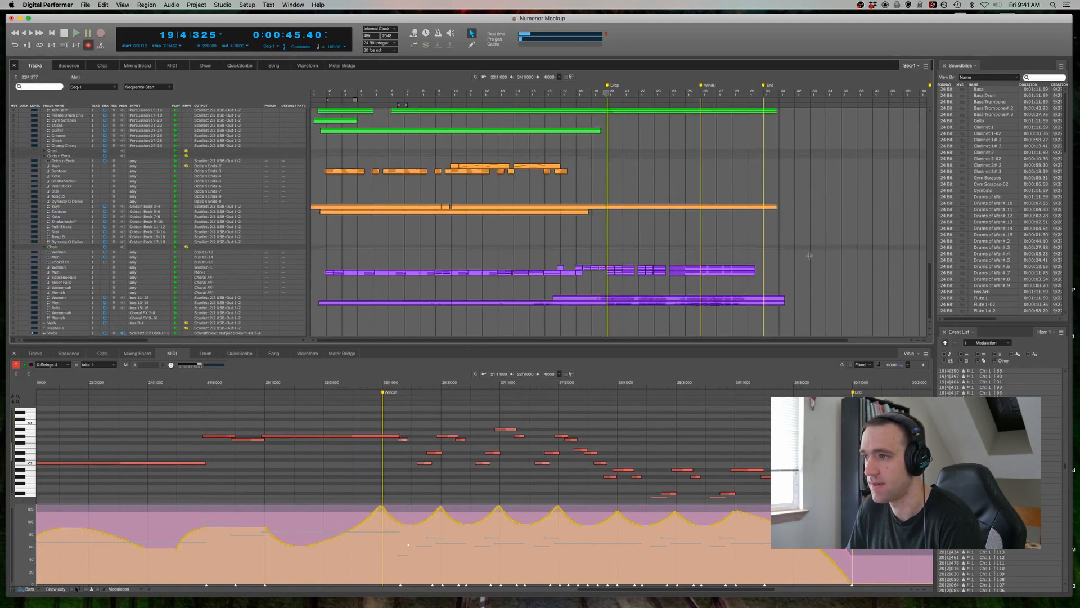
scroll(809, 255, "up", 1)
scroll(809, 256, "up", 10)
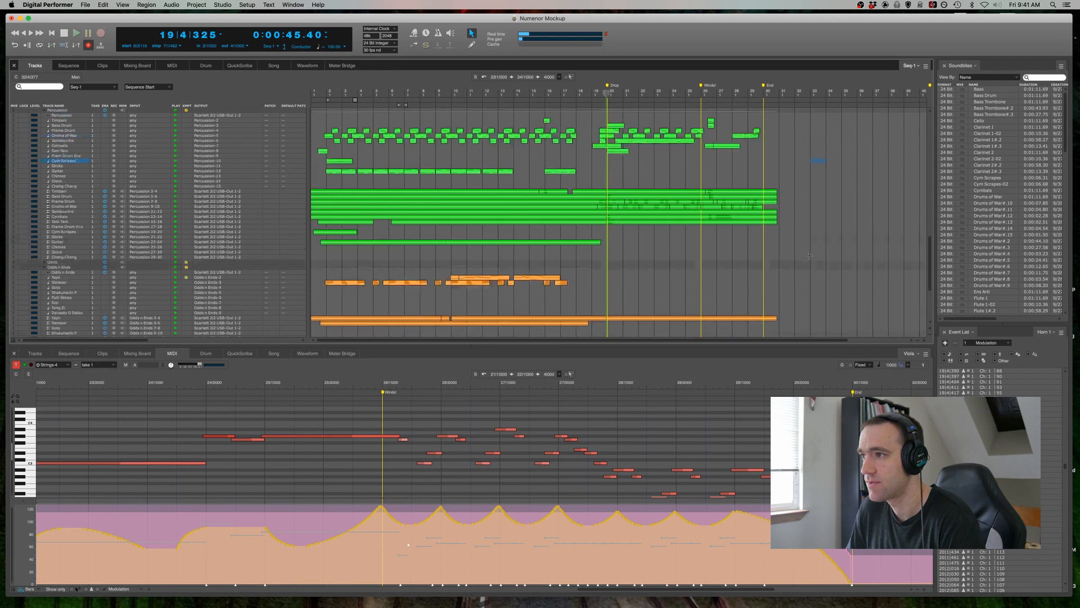
scroll(808, 248, "down", 5)
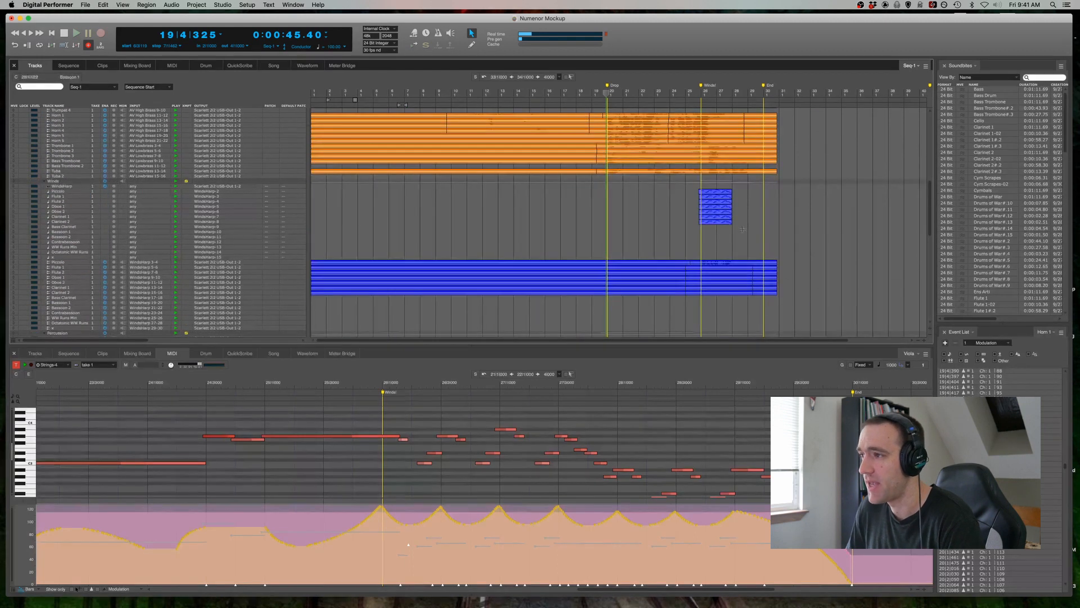
Select the woodwind clips around the Winds marker from Piccolo to Bassoon 1, and place the playback position in bar 25 just before the marker
left_click_drag(754, 232, 691, 191)
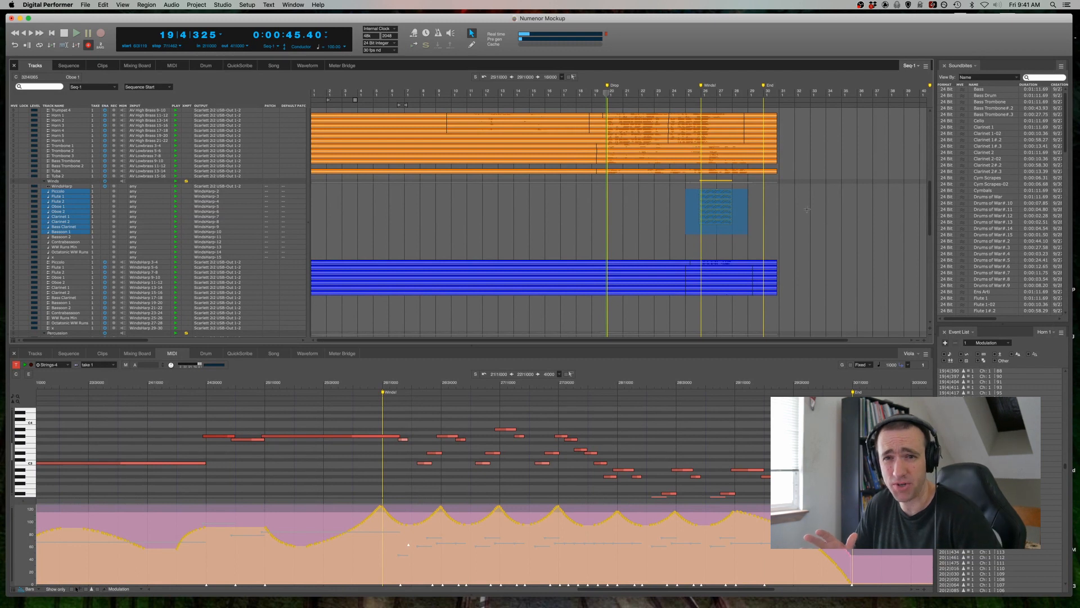
scroll(806, 209, "up", 5)
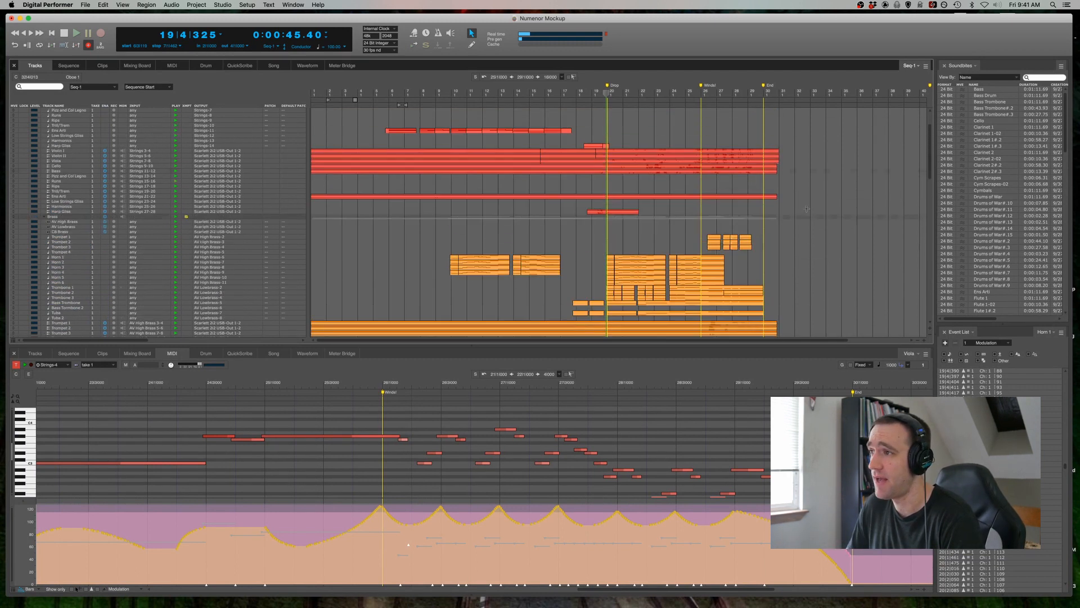
left_click(695, 93)
scroll(764, 211, "down", 3)
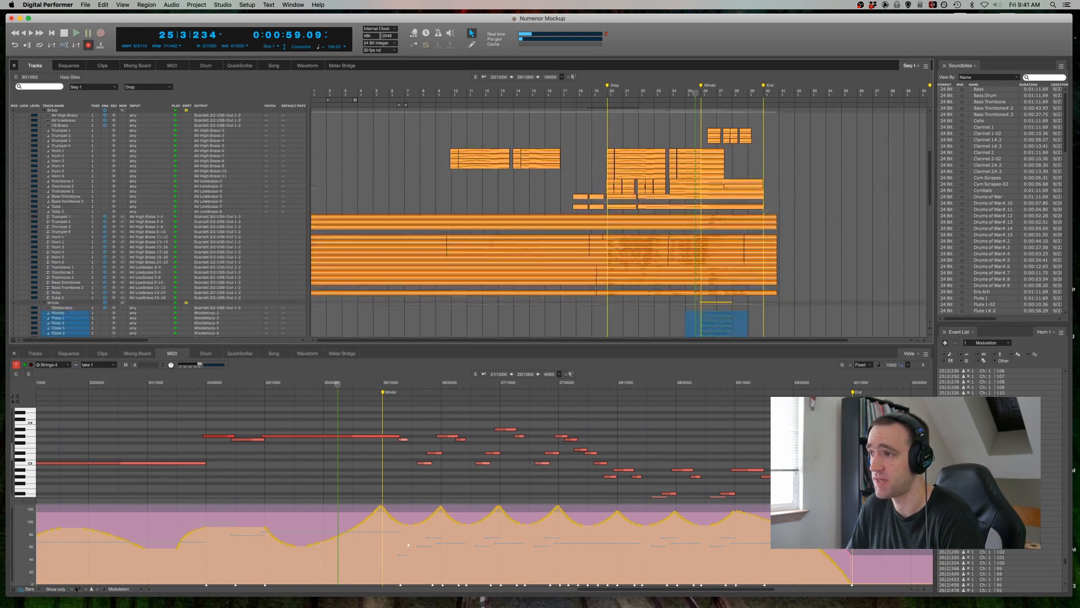
scroll(764, 211, "down", 2)
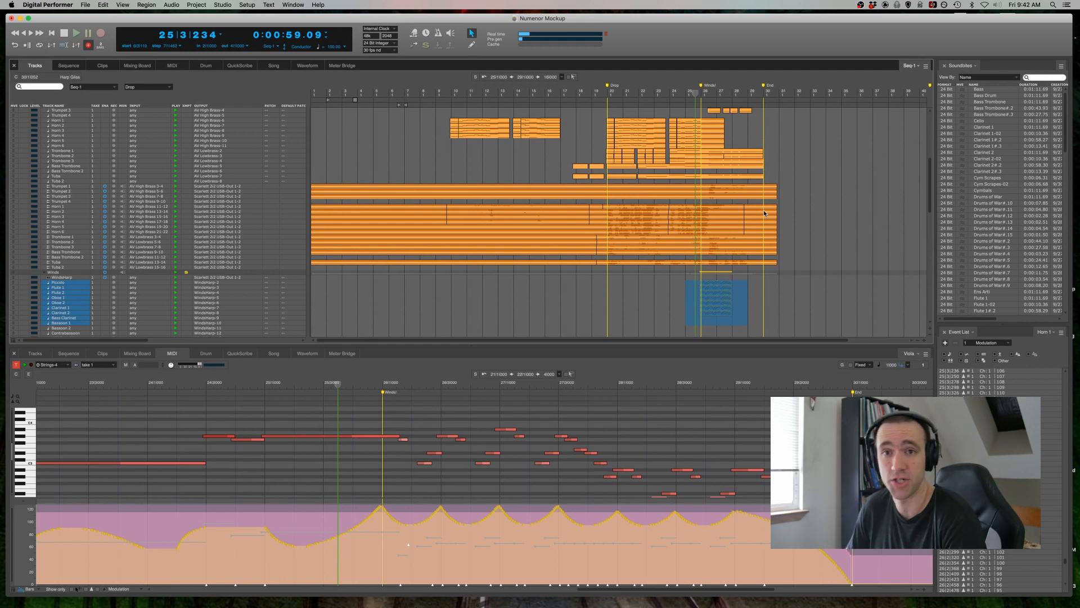
Open the Piccolo part in the MIDI editor, select its melody notes after the Winds marker and examine the modulation curve
left_click(714, 298)
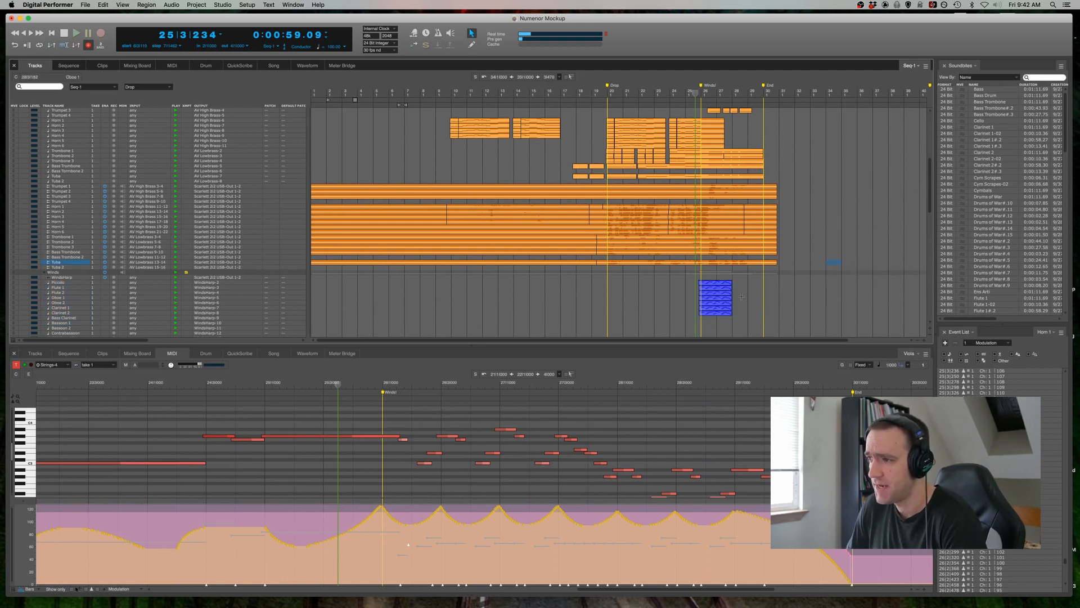
scroll(736, 283, "down", 5)
left_click(715, 182)
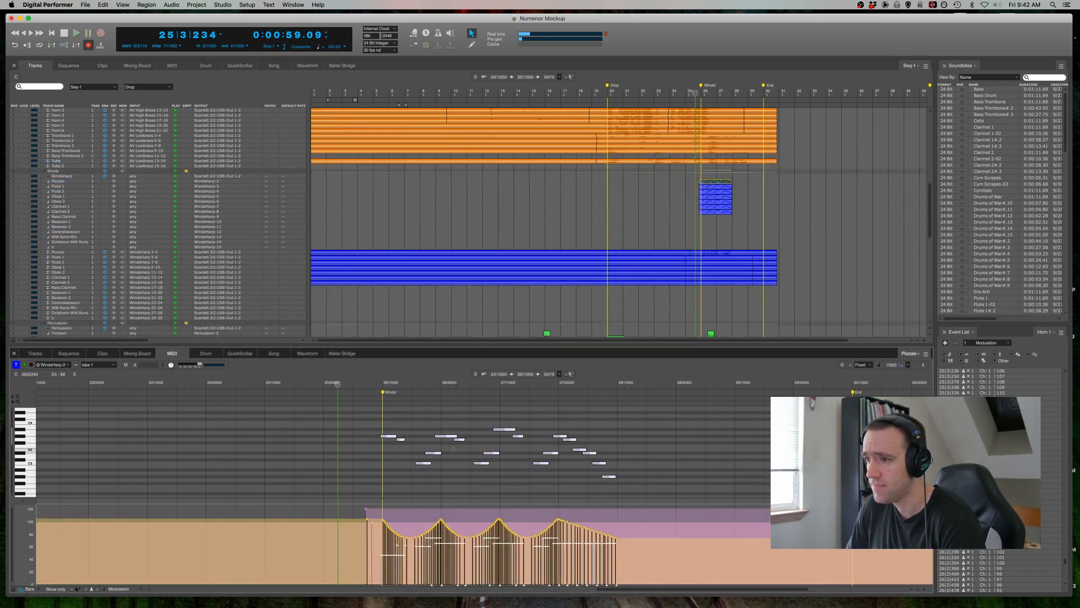
left_click(384, 462)
left_click_drag(366, 420, 664, 489)
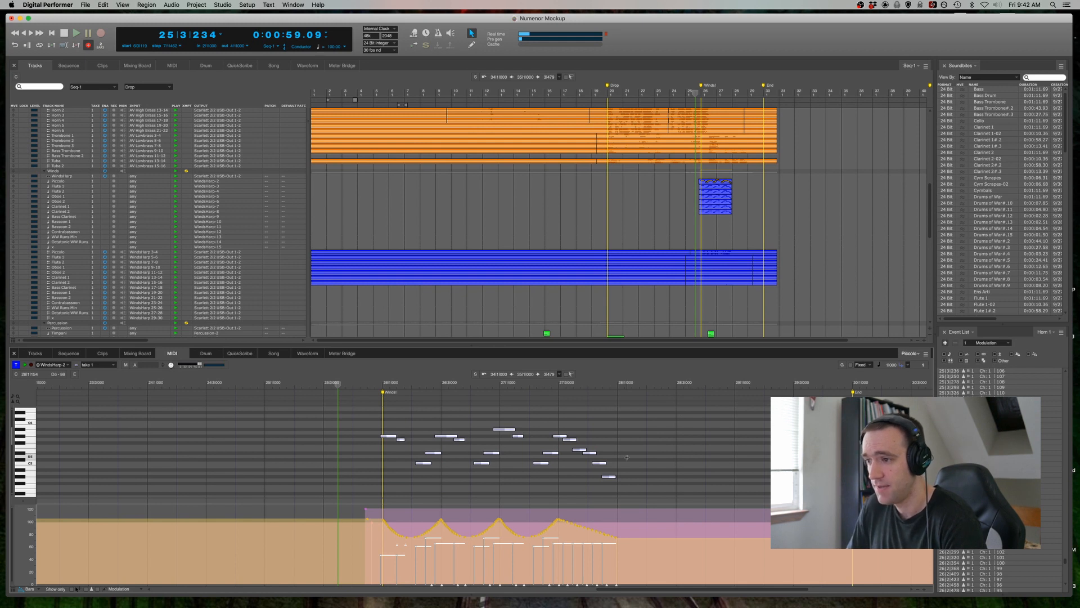
left_click(698, 478)
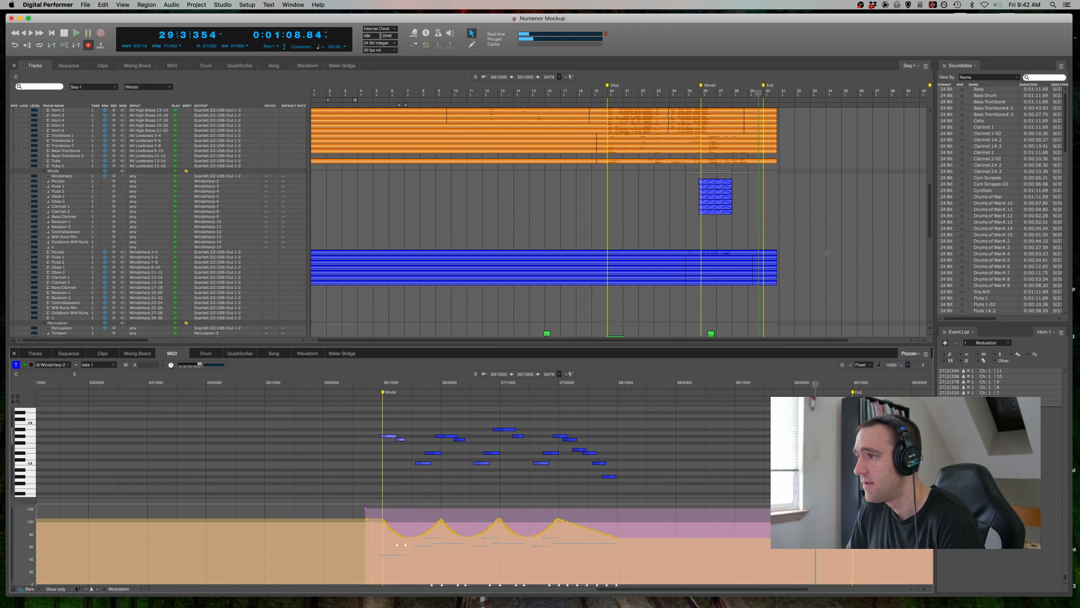
left_click(803, 295)
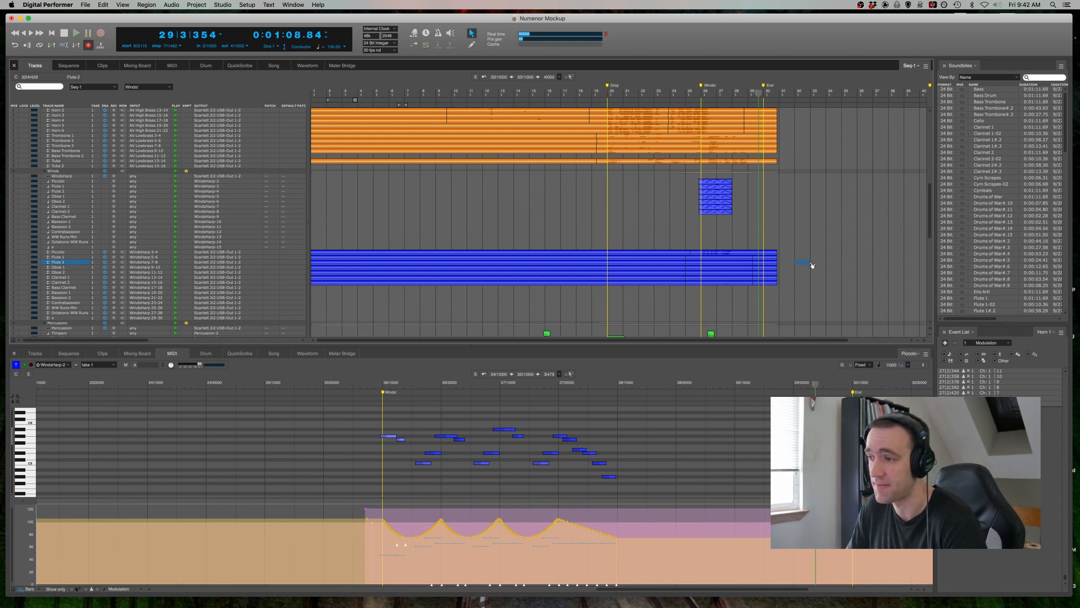
left_click(692, 353)
scroll(684, 450, "left", 2)
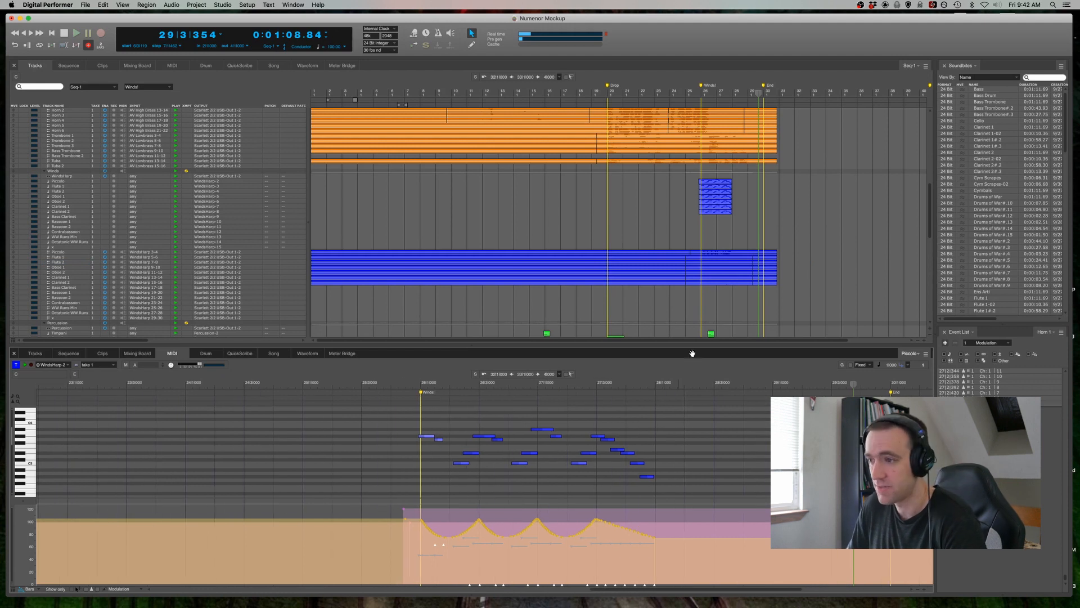
left_click(819, 222)
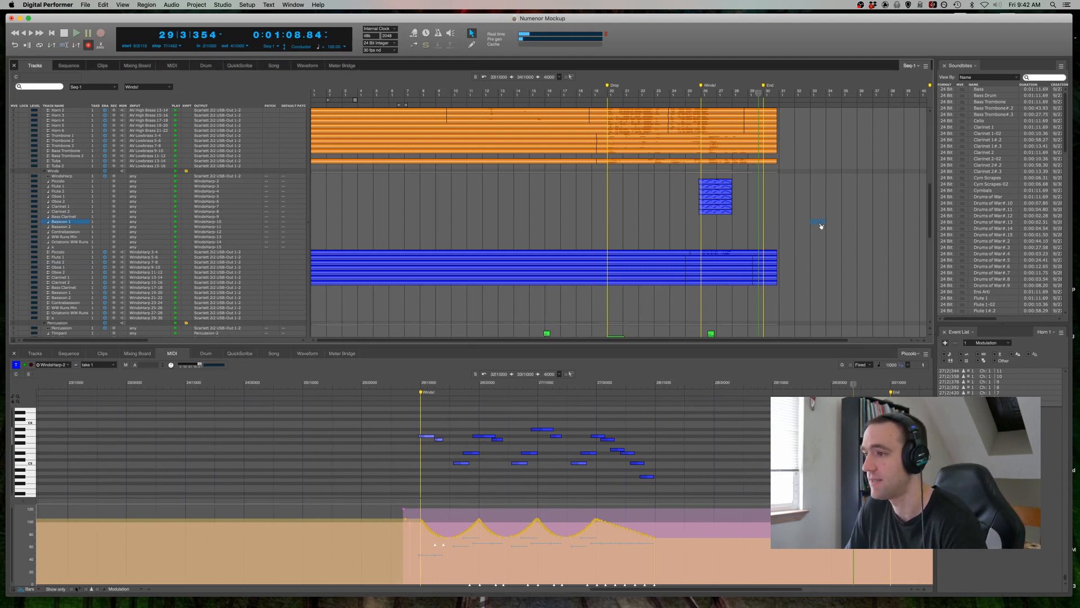
left_click(849, 283)
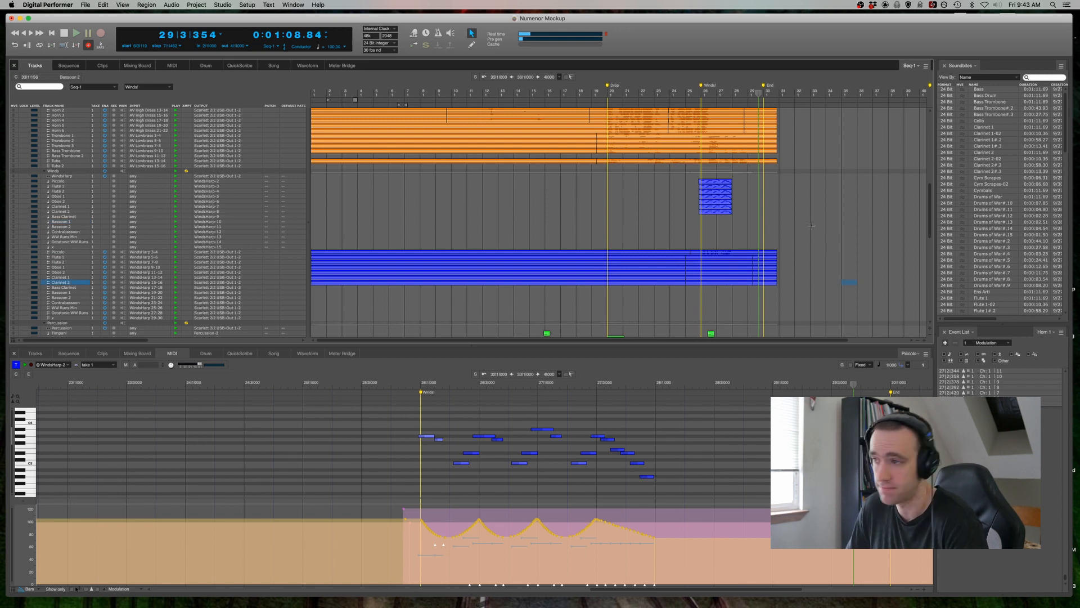
left_click(832, 242)
scroll(831, 245, "down", 1)
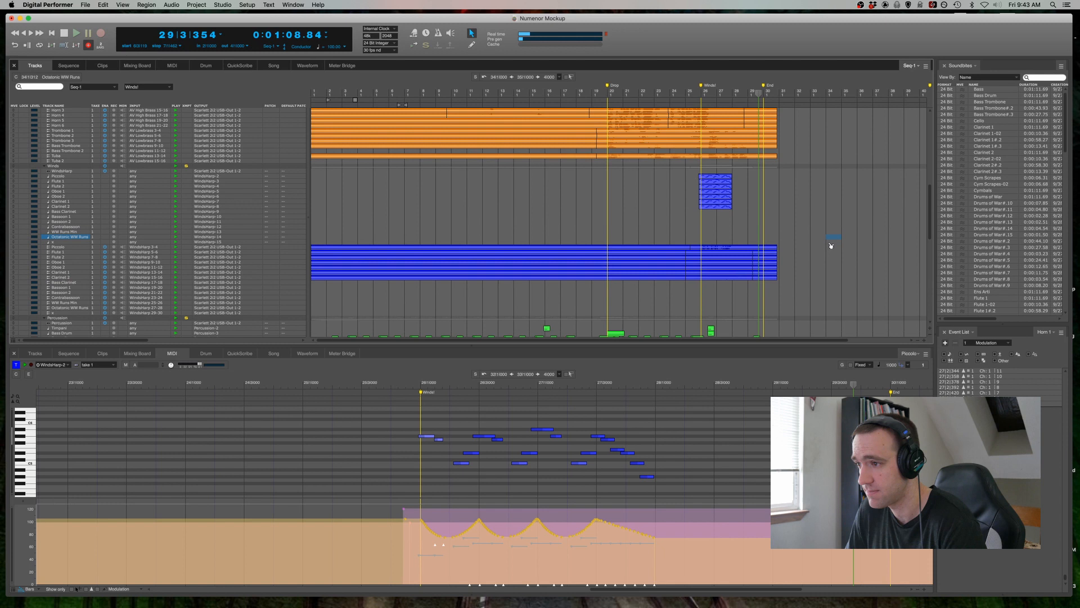
scroll(830, 245, "up", 10)
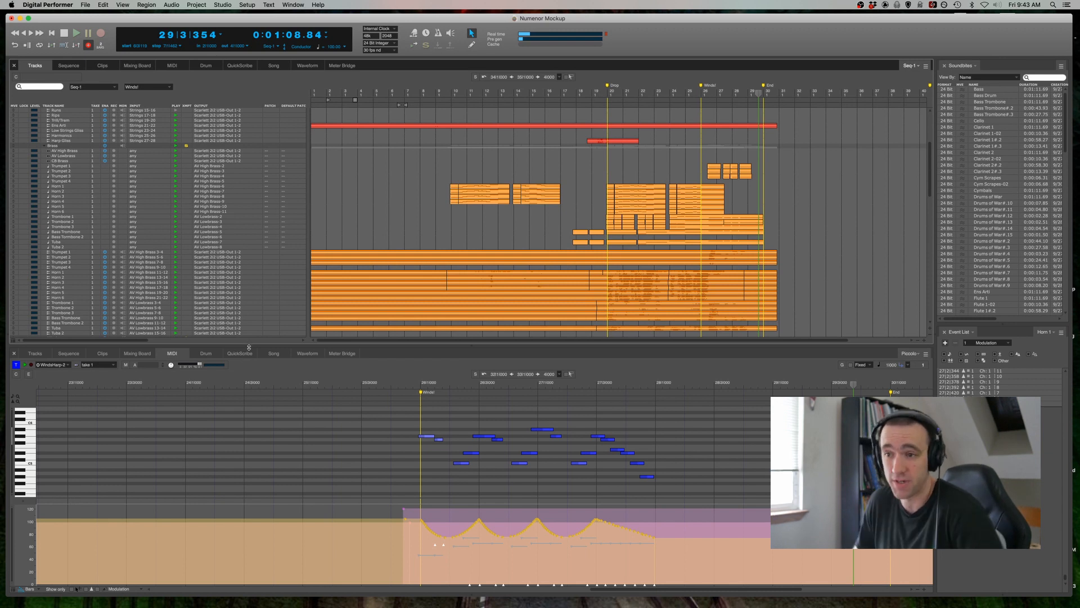
left_click(818, 247)
Open the mixing board and examine the plug-in inserts, sends and fader settings across the orchestral, choir and master channels
left_click(134, 354)
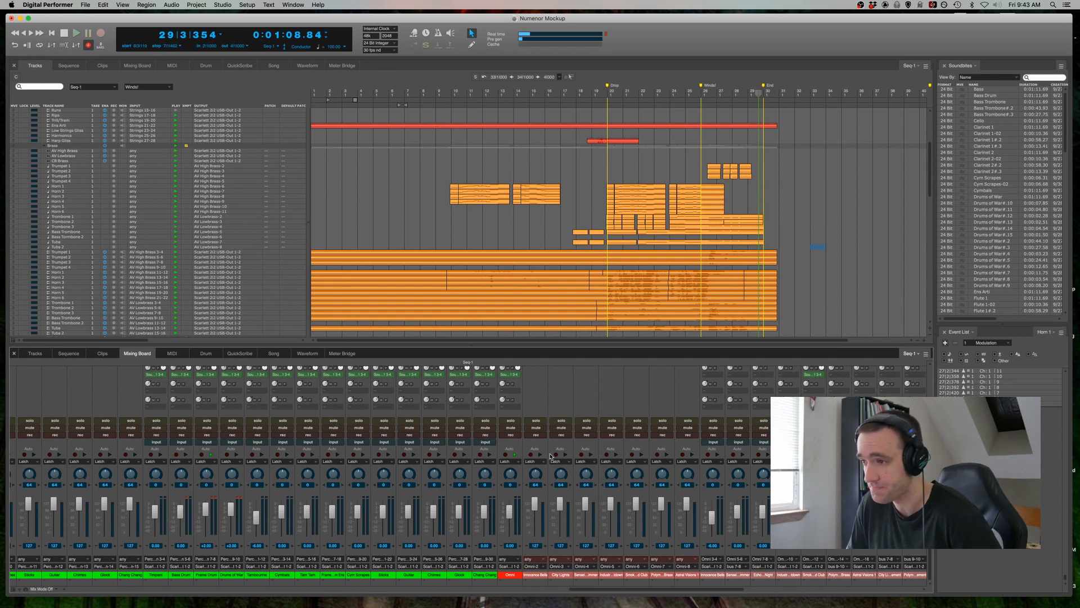
scroll(549, 395, "up", 5)
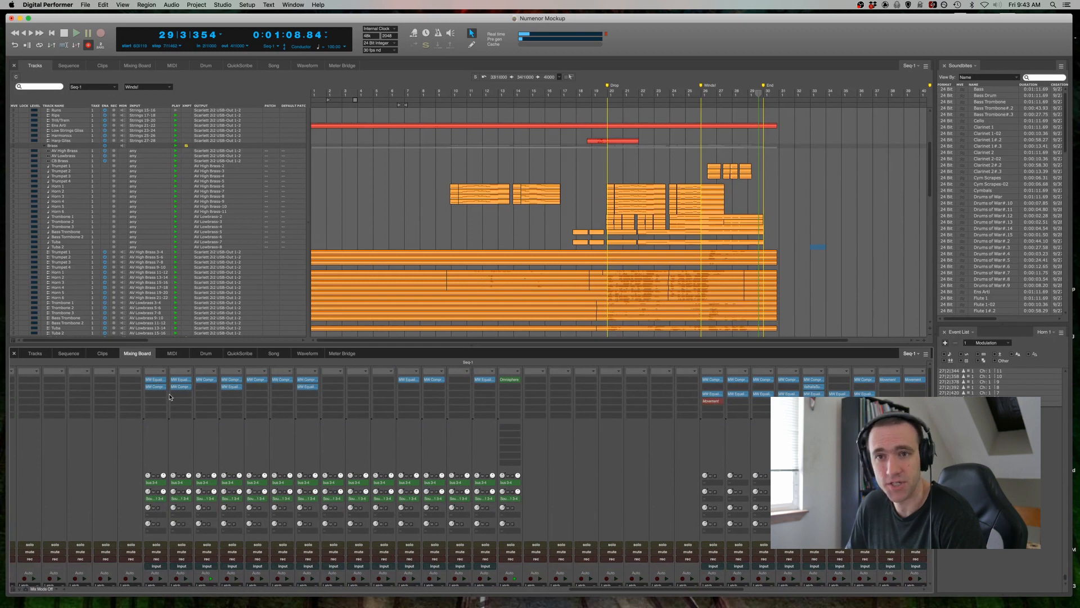
scroll(253, 410, "left", 5)
scroll(255, 411, "left", 10)
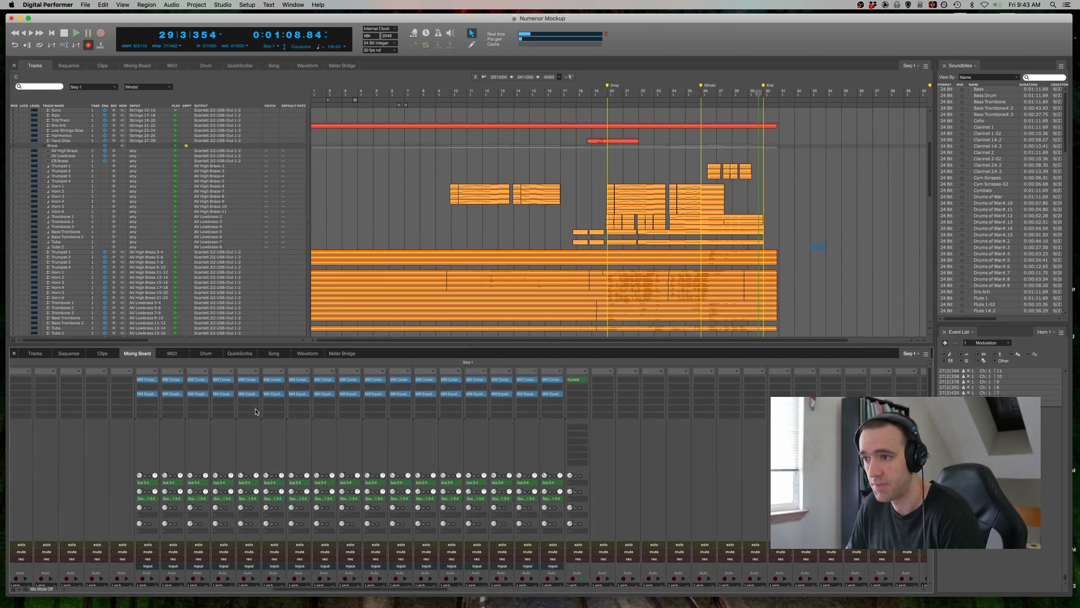
scroll(255, 412, "left", 10)
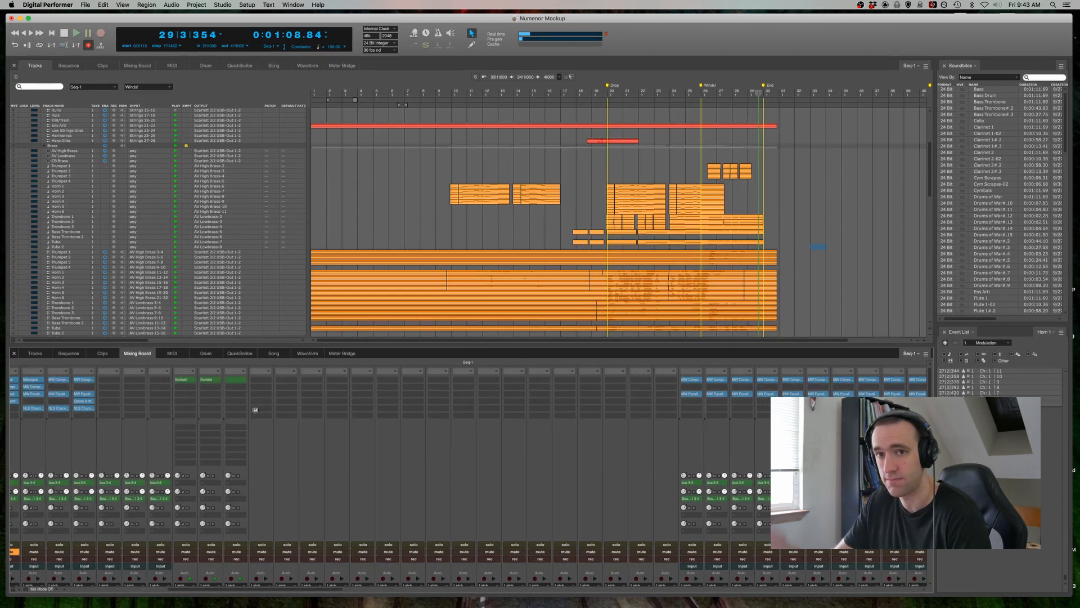
scroll(255, 410, "left", 10)
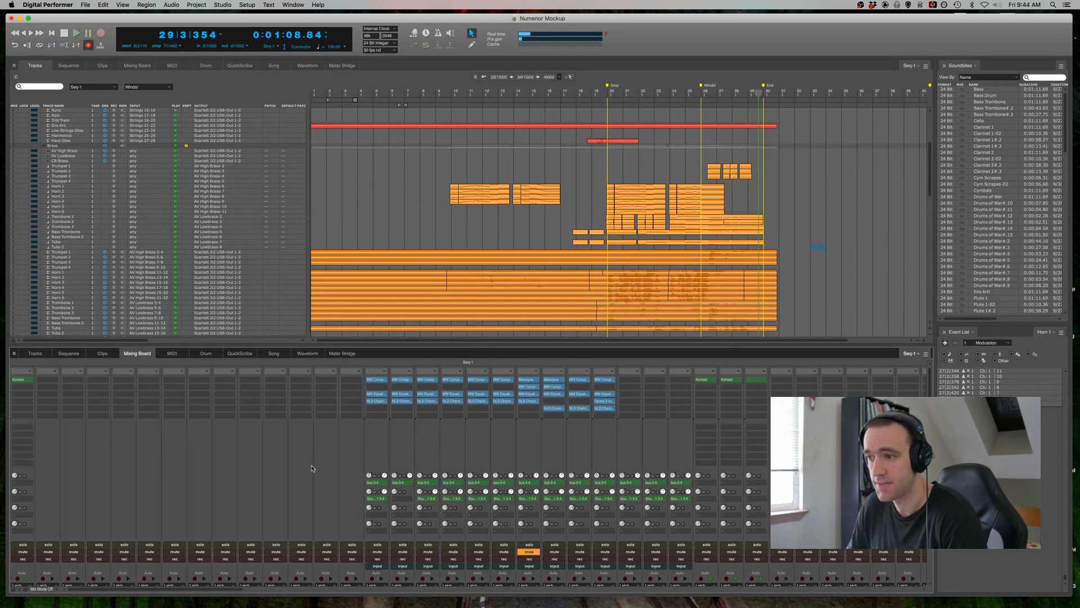
scroll(312, 468, "down", 5)
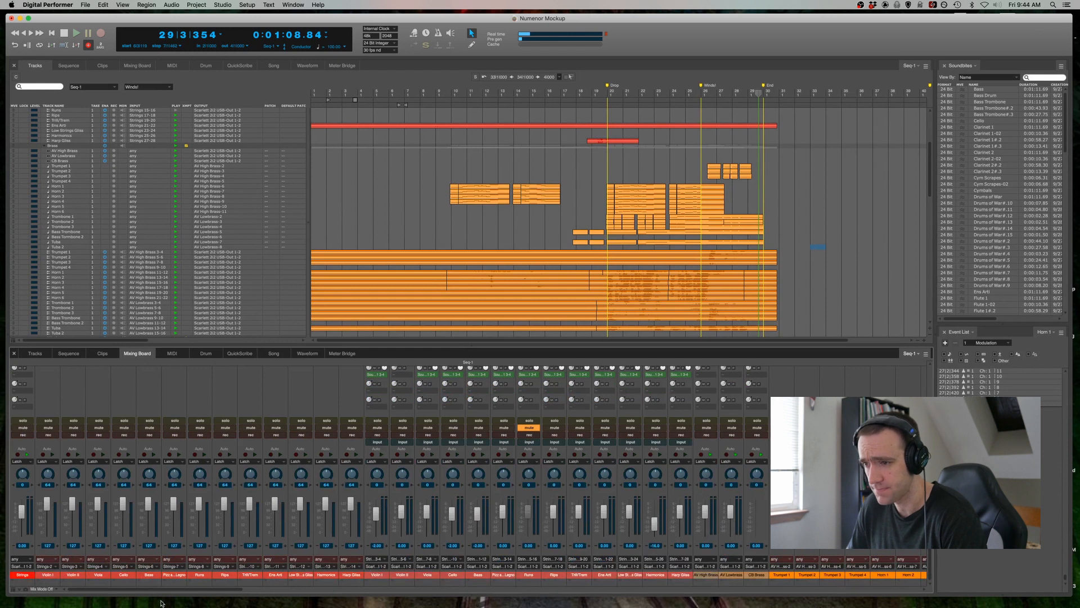
left_click_drag(165, 588, 897, 588)
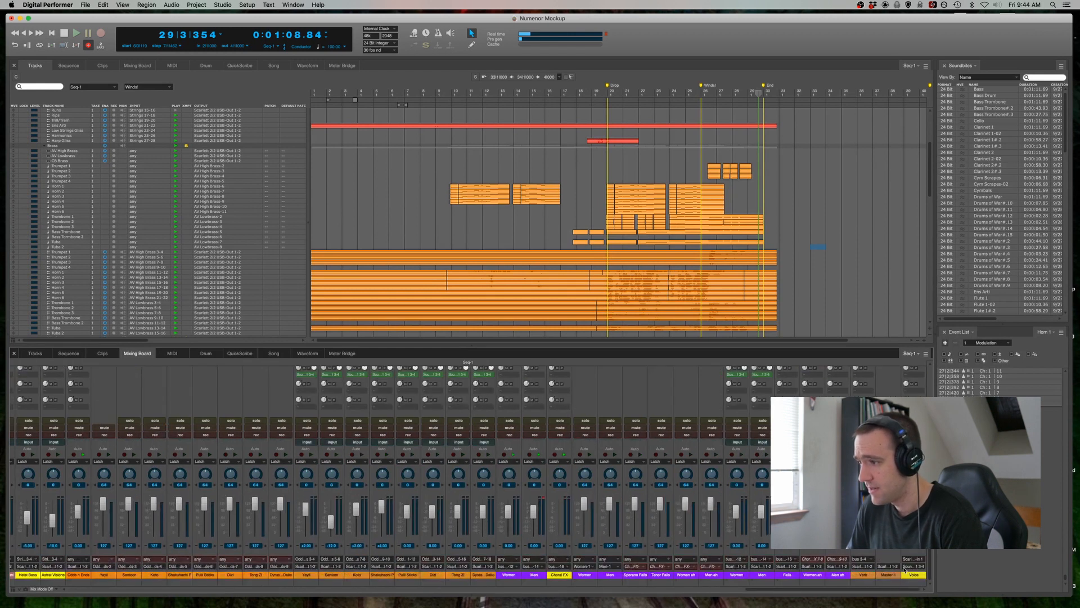
scroll(897, 395, "up", 5)
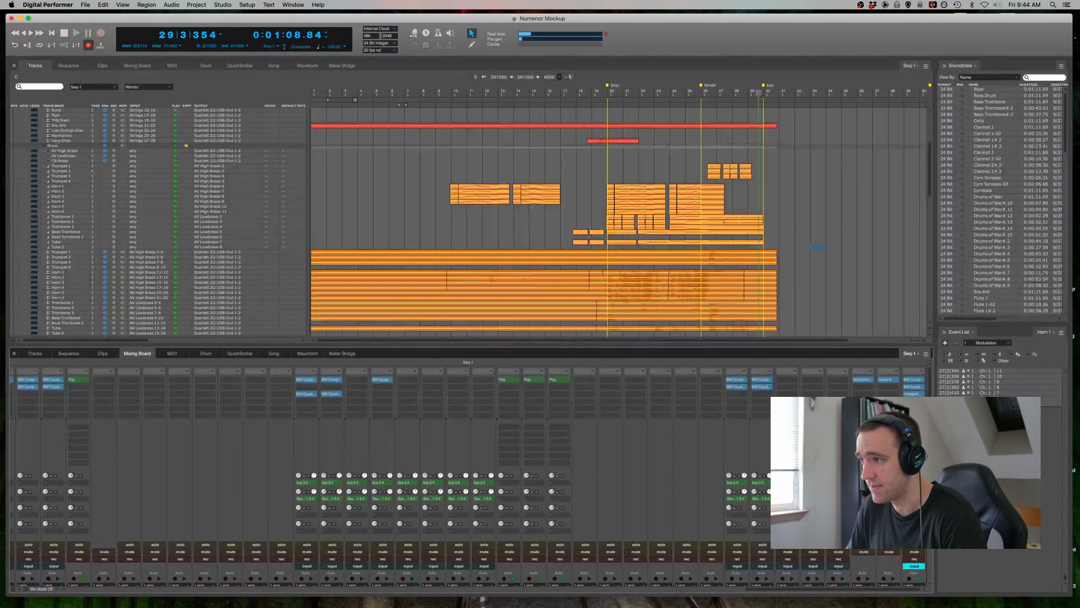
Open the Horn 3 audio track in the sequence editor after the Drop marker and bring the neighbouring horn tracks into view
left_click(833, 263)
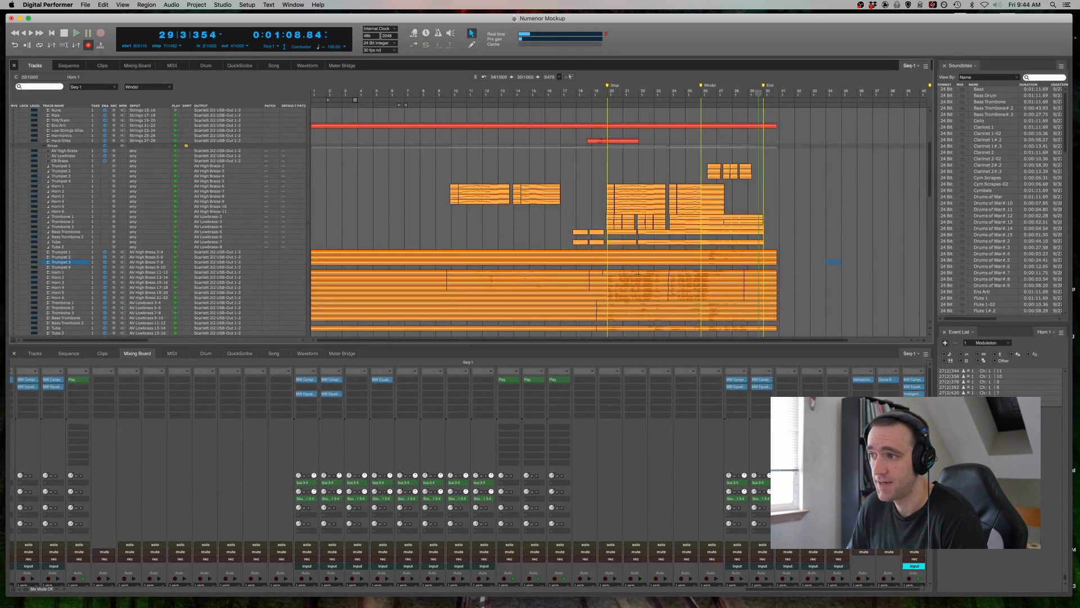
left_click(631, 282)
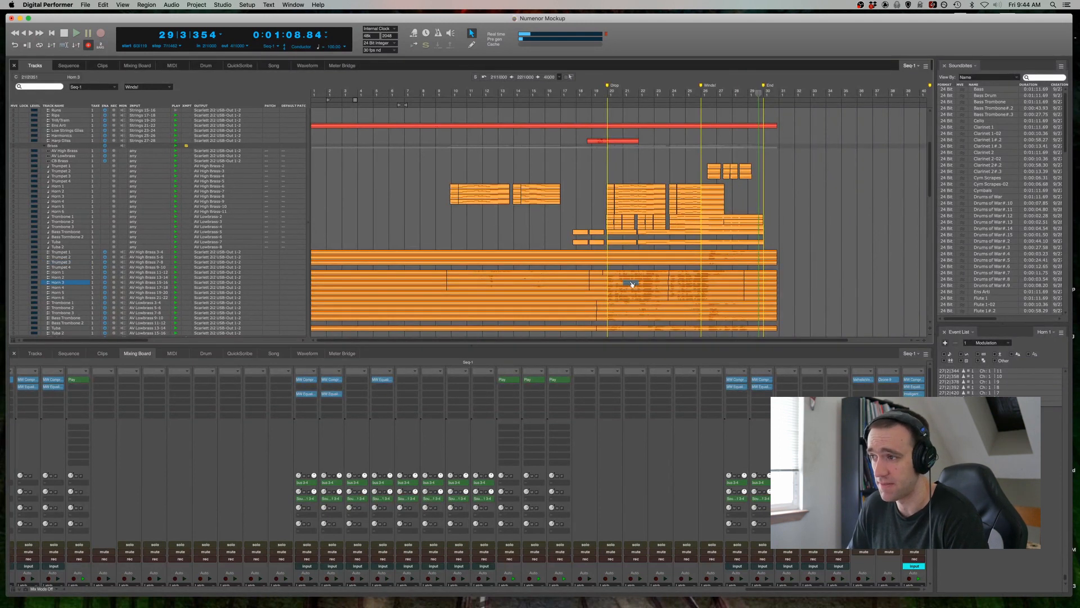
key("shift+s")
scroll(477, 448, "up", 5)
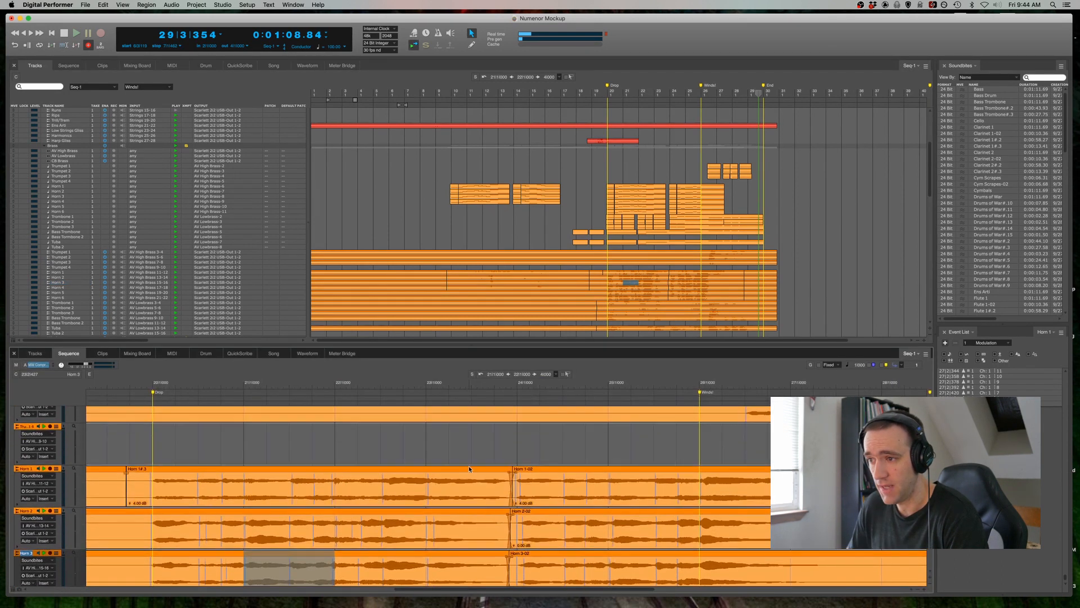
Examine the remaining horn audio tracks and the trombone track below them in the sequence editor around the Drop marker
scroll(469, 469, "down", 3)
scroll(469, 469, "left", 3)
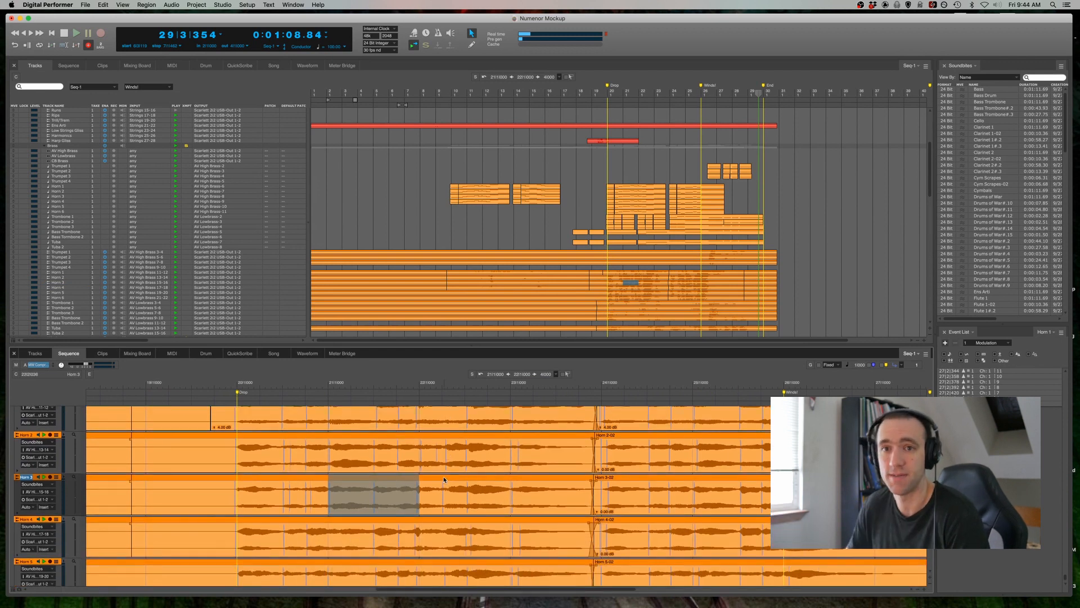
scroll(533, 504, "down", 15)
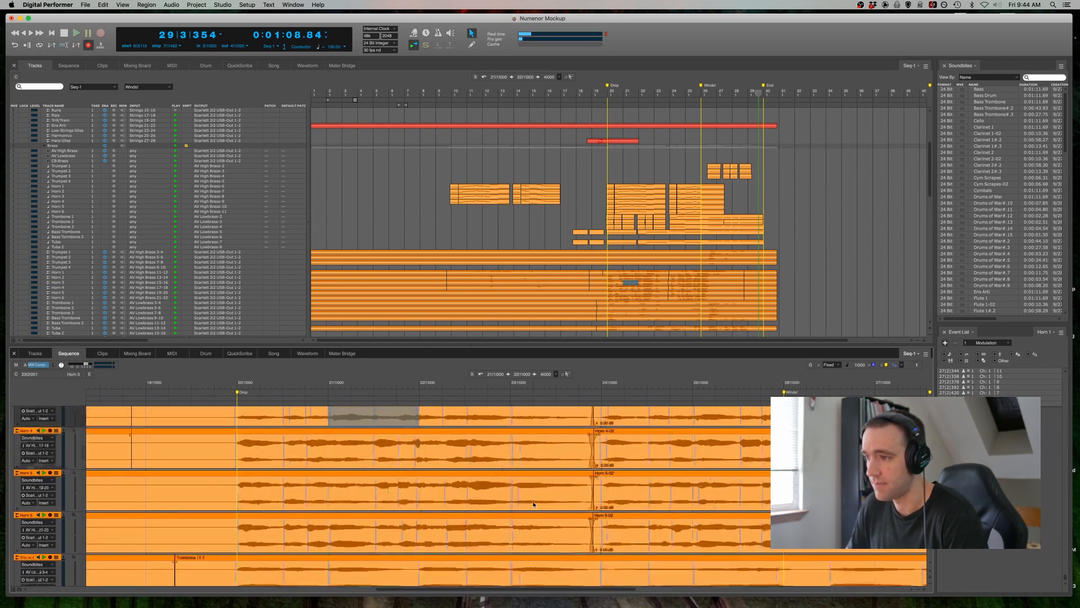
scroll(534, 502, "down", 10)
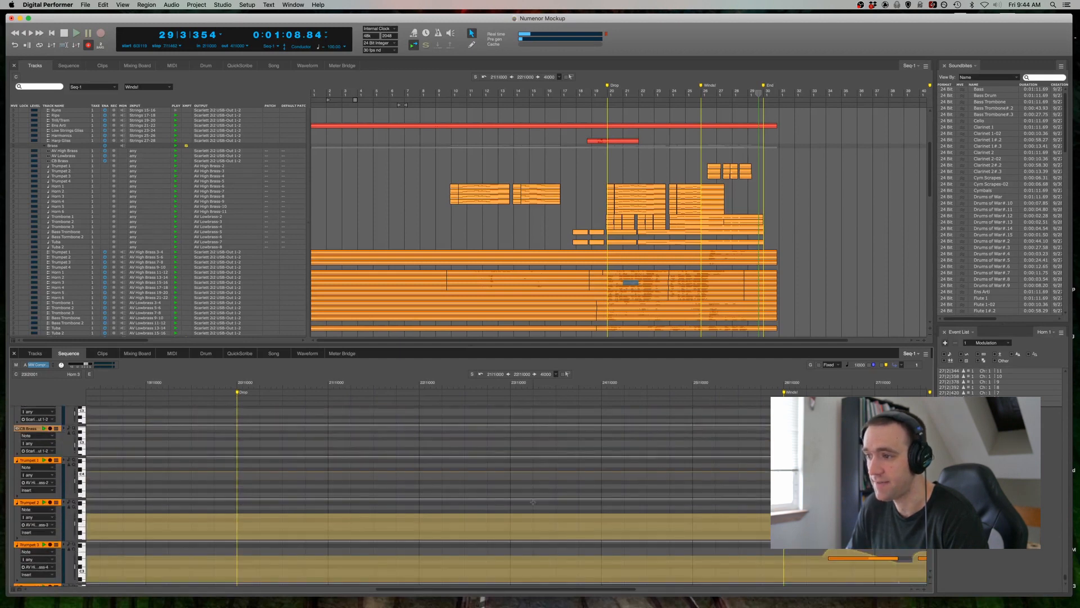
scroll(677, 218, "up", 5)
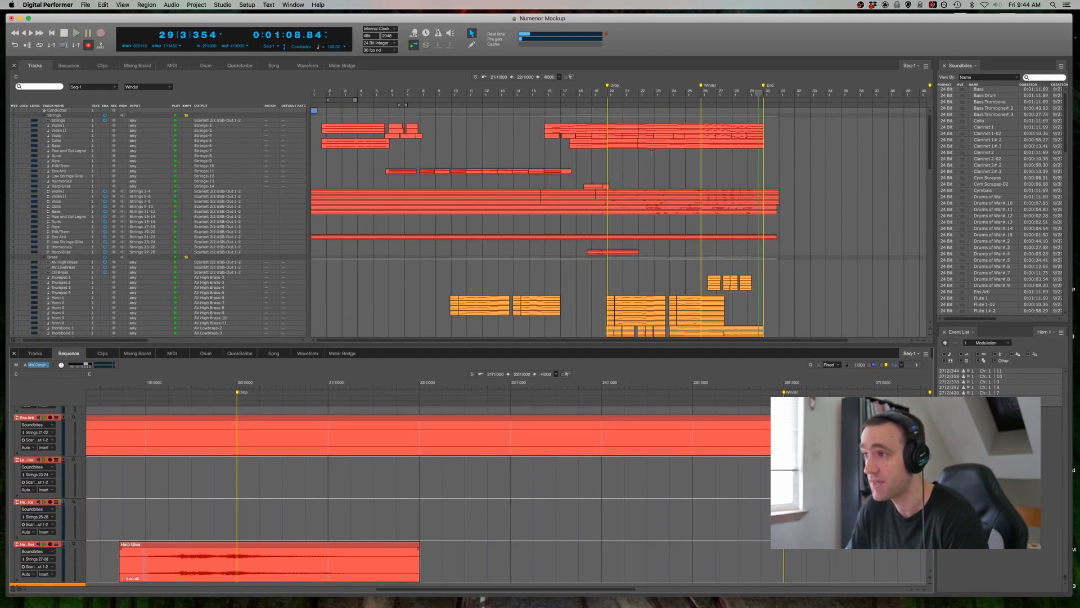
Open the Cello audio track in the sequence editor and examine the violin and viola audio and crossfades before the Drop marker
left_click(657, 207)
scroll(531, 544, "up", 10)
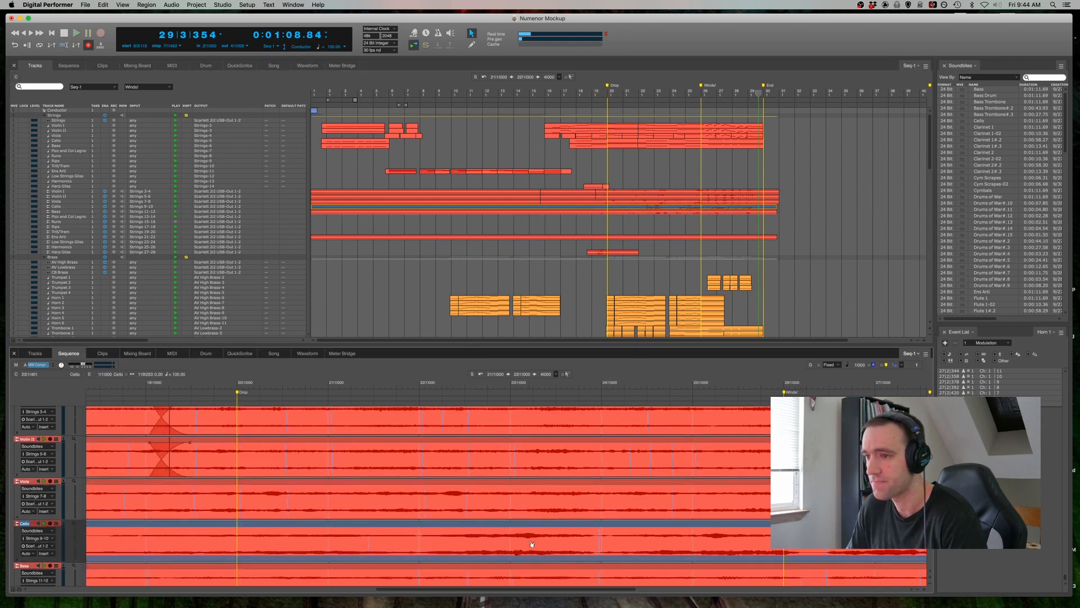
scroll(532, 544, "up", 3)
scroll(531, 544, "left", 10)
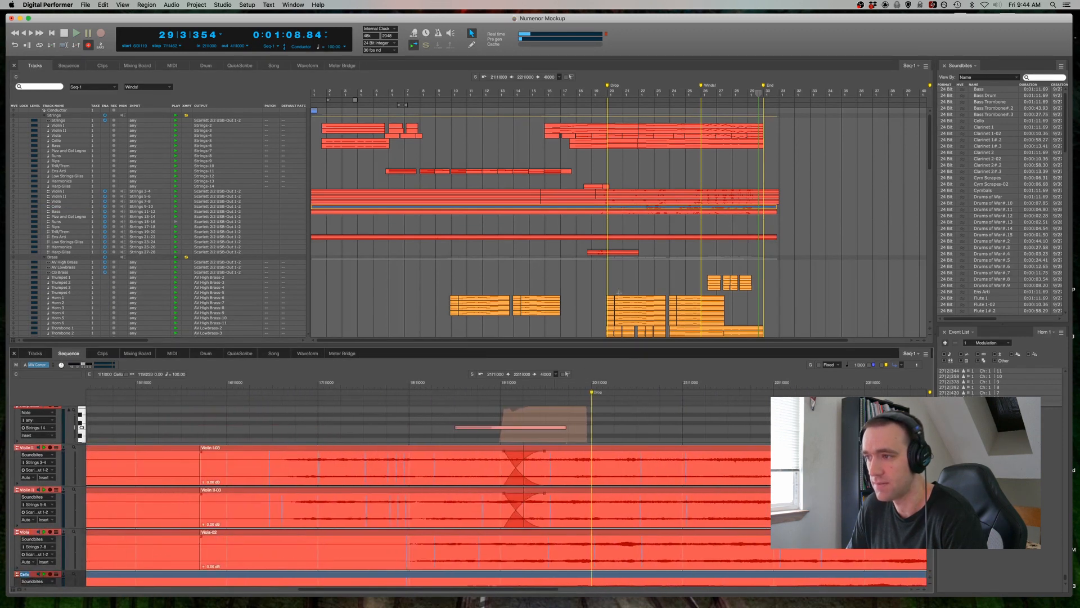
Open the Women choir audio track in the sequence editor and examine the Women and Men waveforms from the Winds marker back to the opening bars
scroll(619, 292, "down", 15)
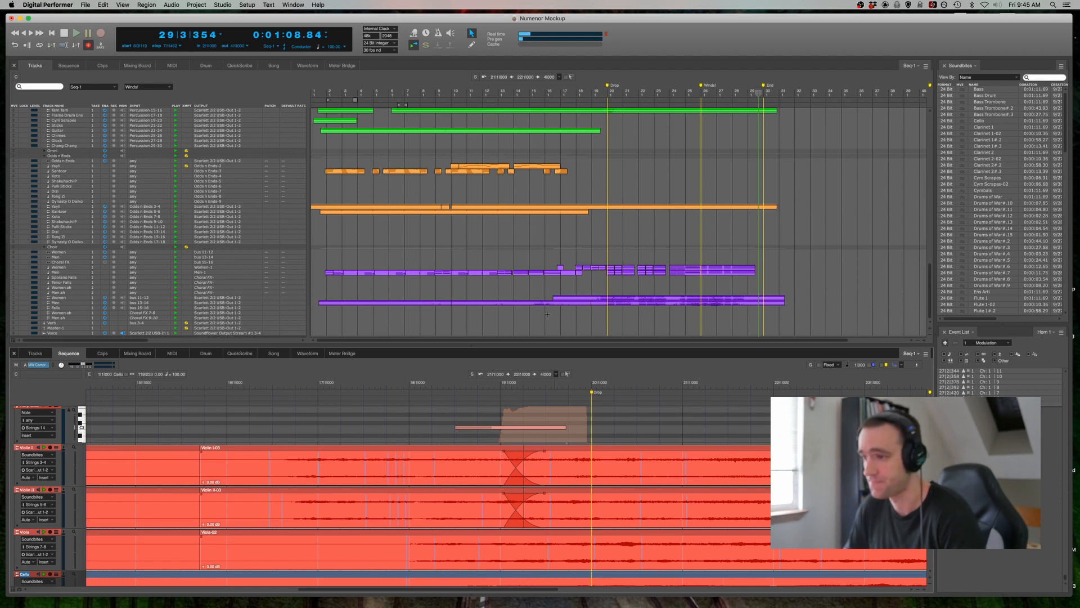
scroll(358, 505, "down", 10)
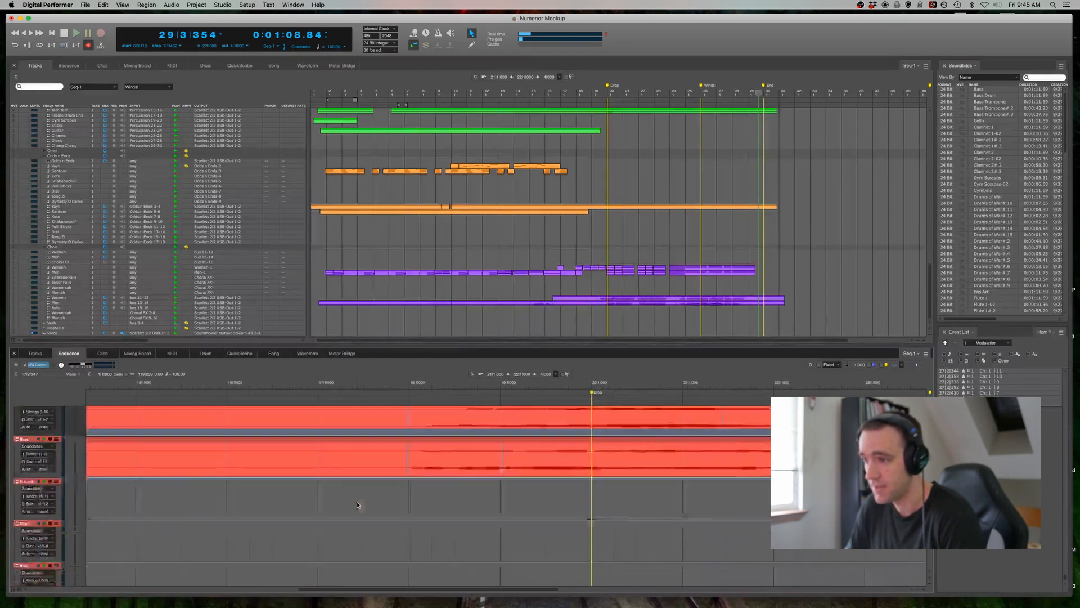
left_click(615, 299)
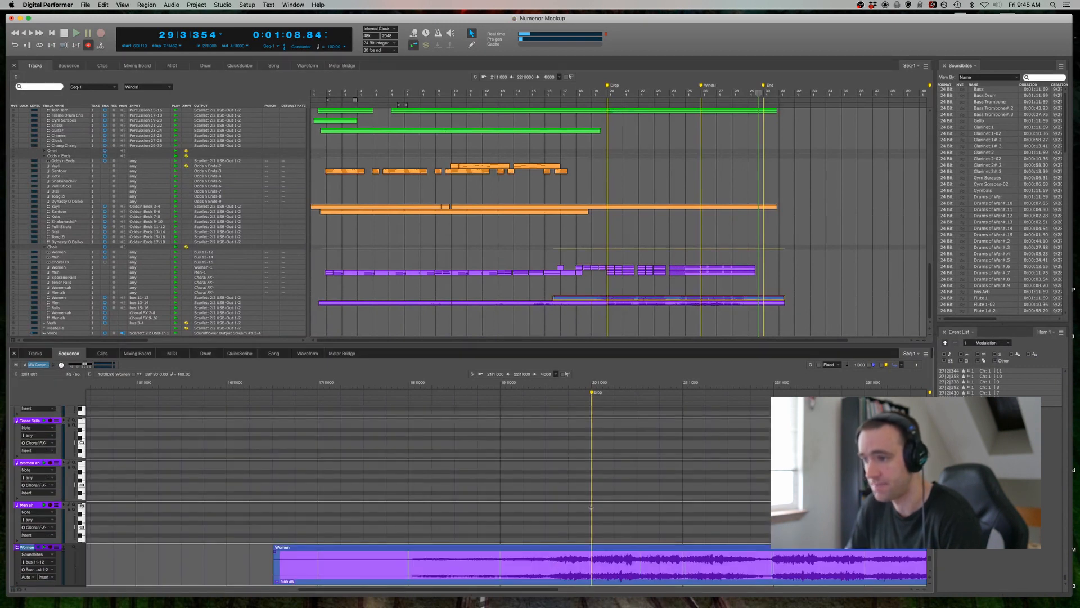
scroll(591, 507, "down", 5)
scroll(591, 509, "right", 10)
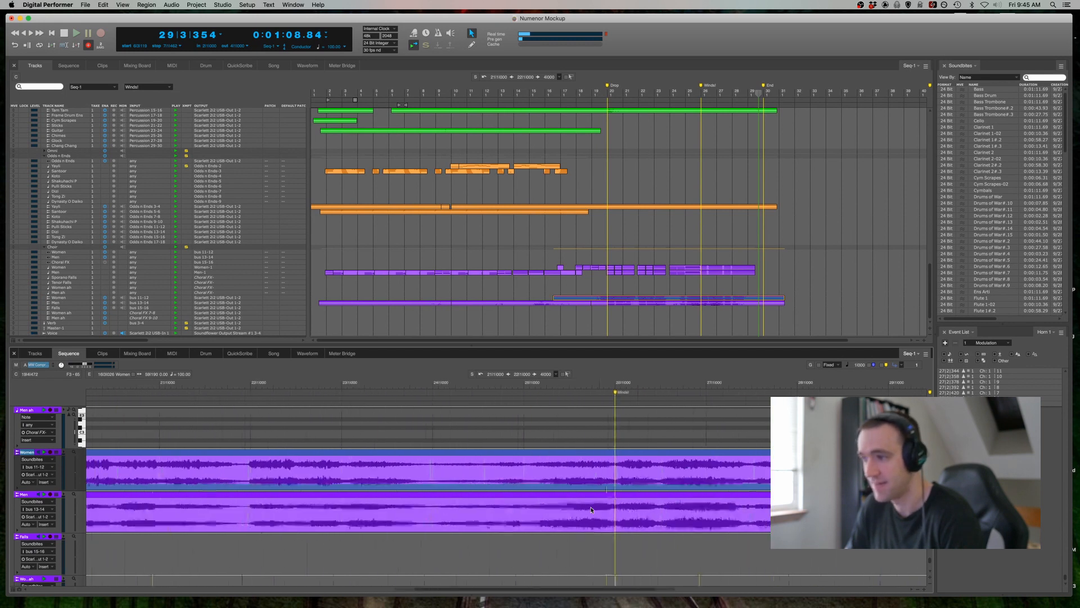
scroll(590, 509, "left", 20)
scroll(590, 510, "left", 7)
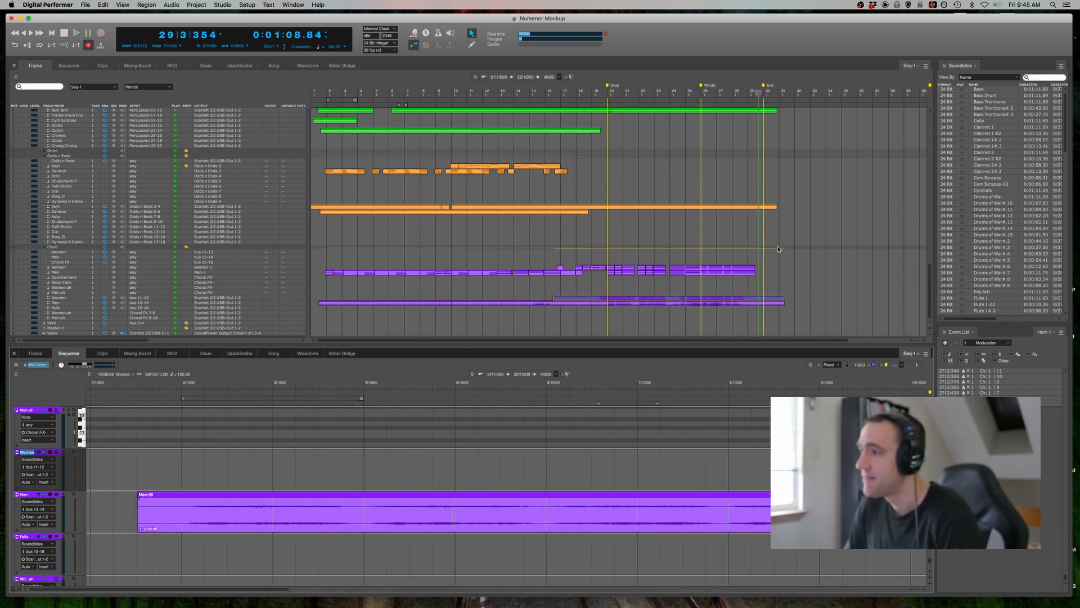
Open the Ozone plug-in on the Master-1 channel, examine its Maximizer, Dynamics, Imager and Equalizer modules, and close it
scroll(782, 240, "up", 15)
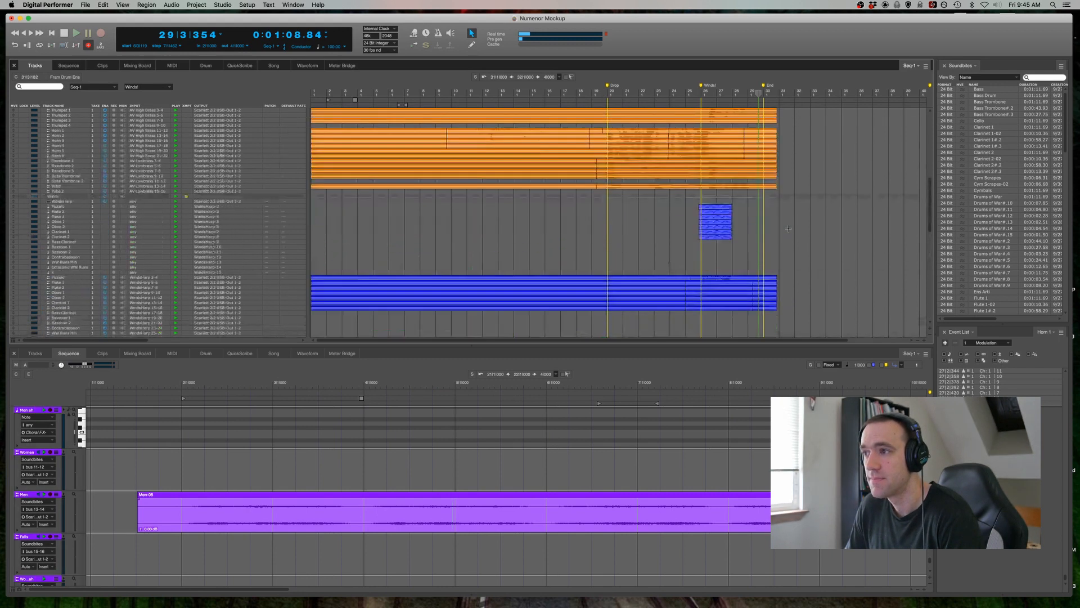
scroll(788, 229, "up", 10)
left_click(138, 354)
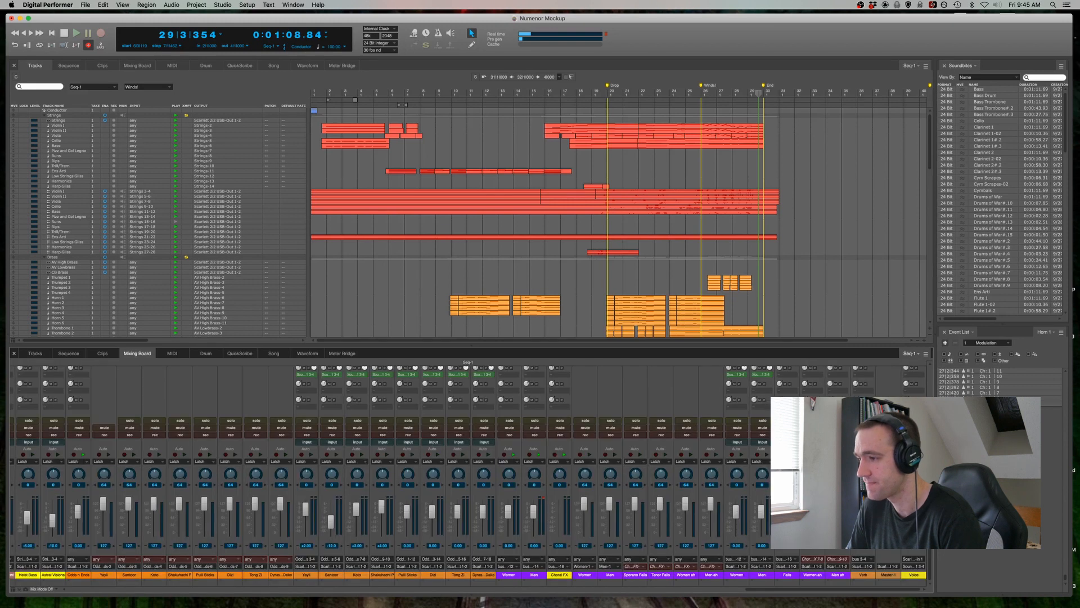
scroll(891, 394, "up", 5)
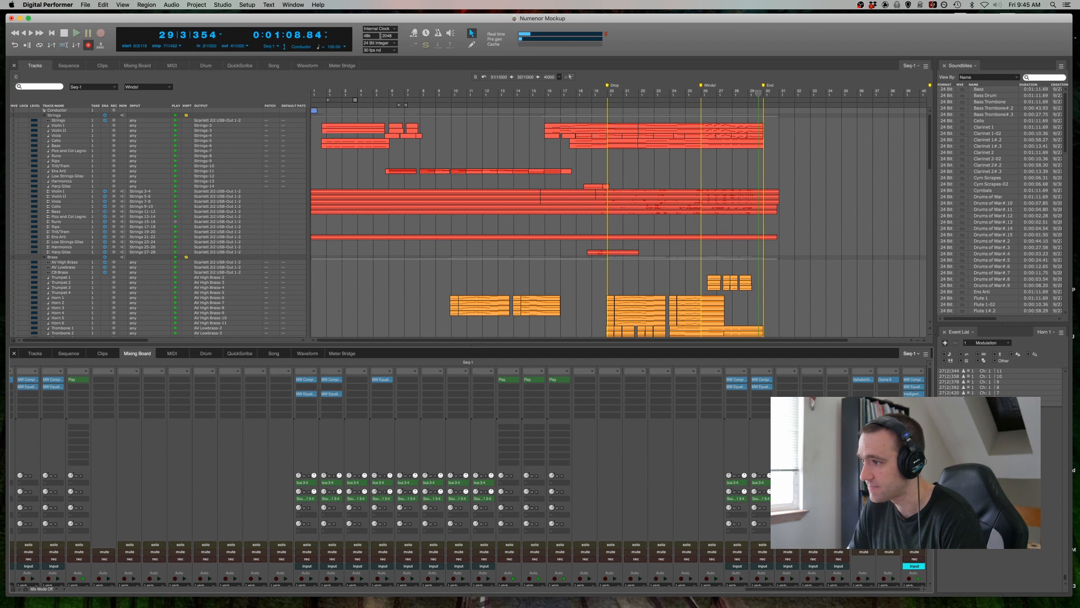
double_click(895, 379)
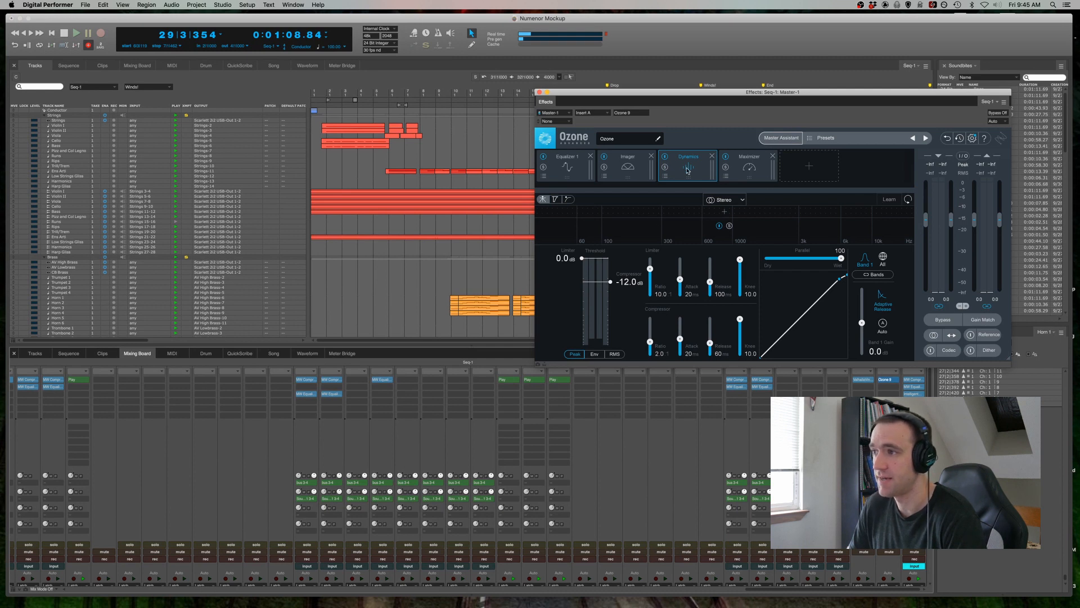
left_click(725, 173)
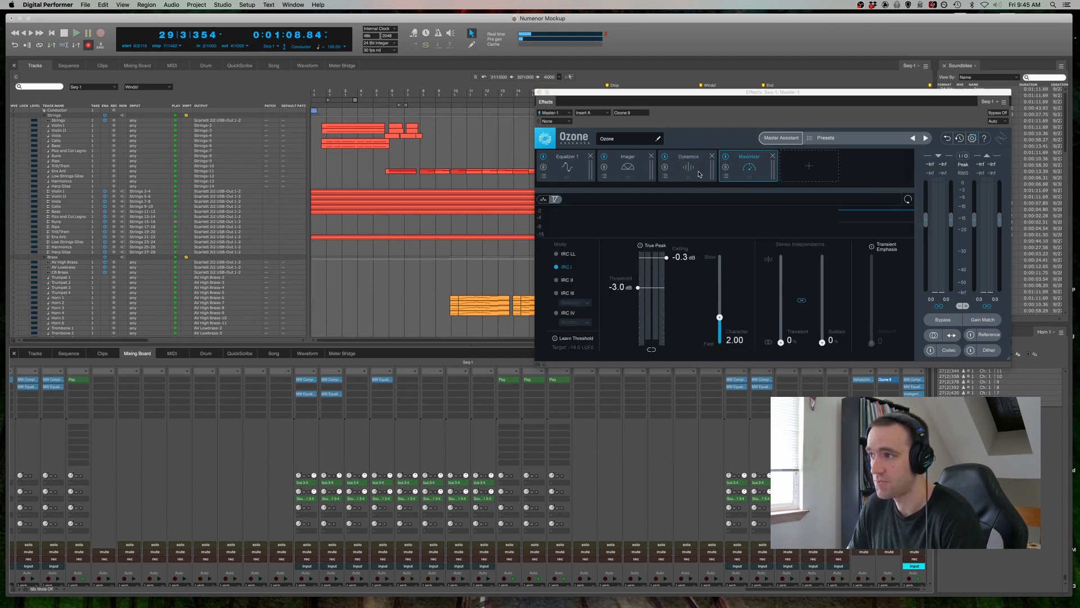
left_click(699, 175)
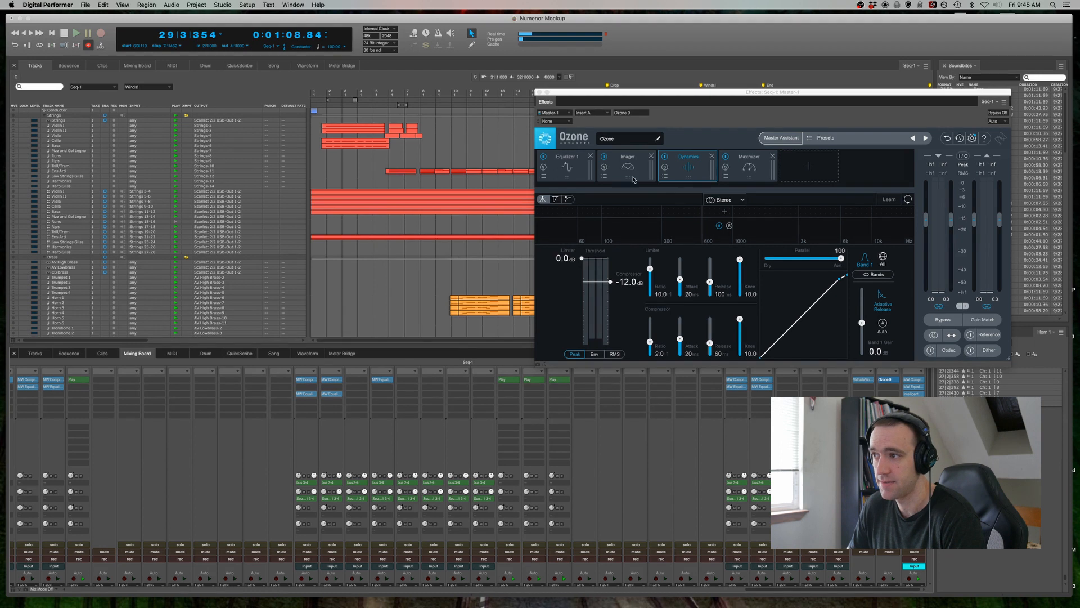
left_click(607, 177)
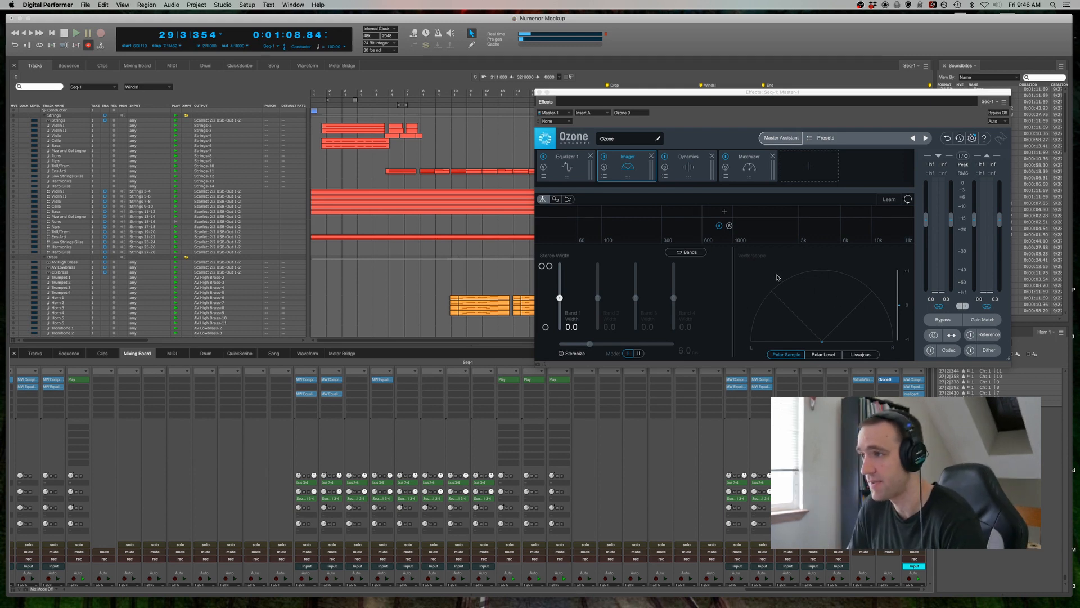
left_click(571, 176)
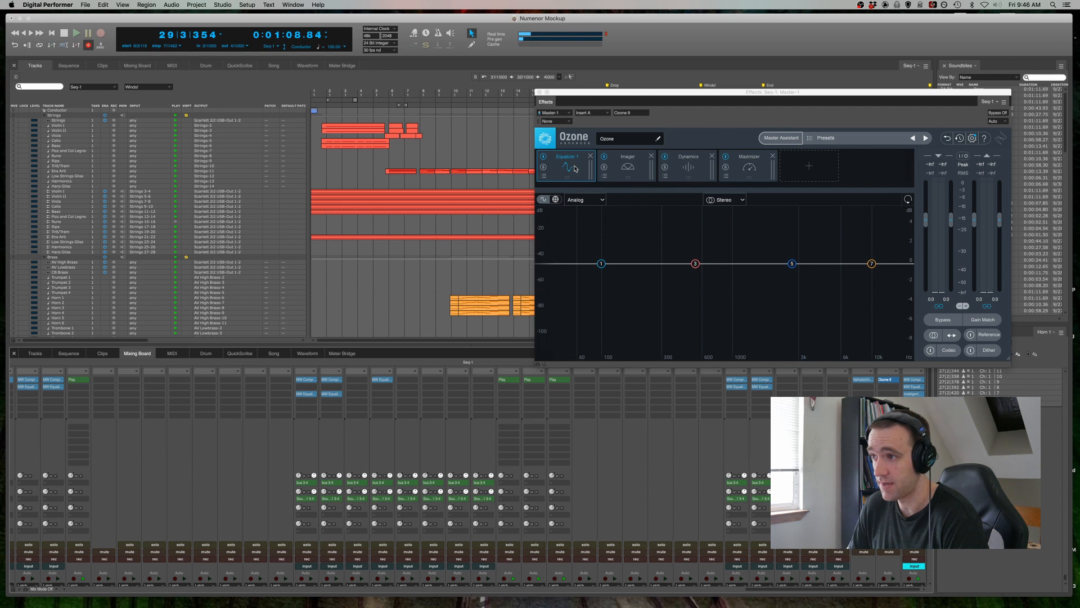
left_click(540, 92)
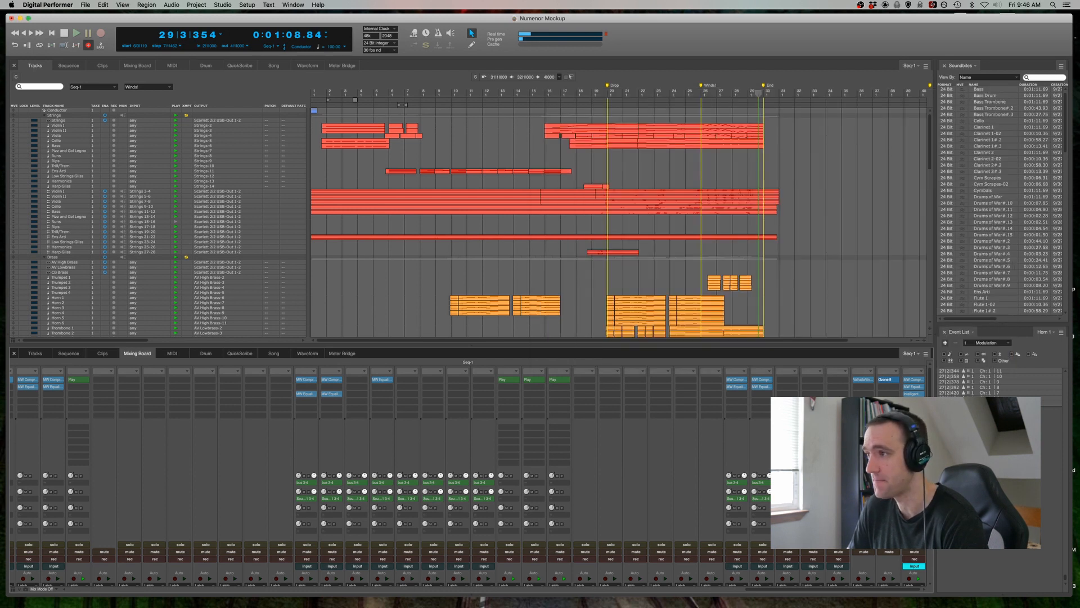
Examine the plug-in inserts and sends across the mixing board, moving from the choir channels back through the earlier instrument sections
left_click(843, 246)
scroll(593, 493, "left", 10)
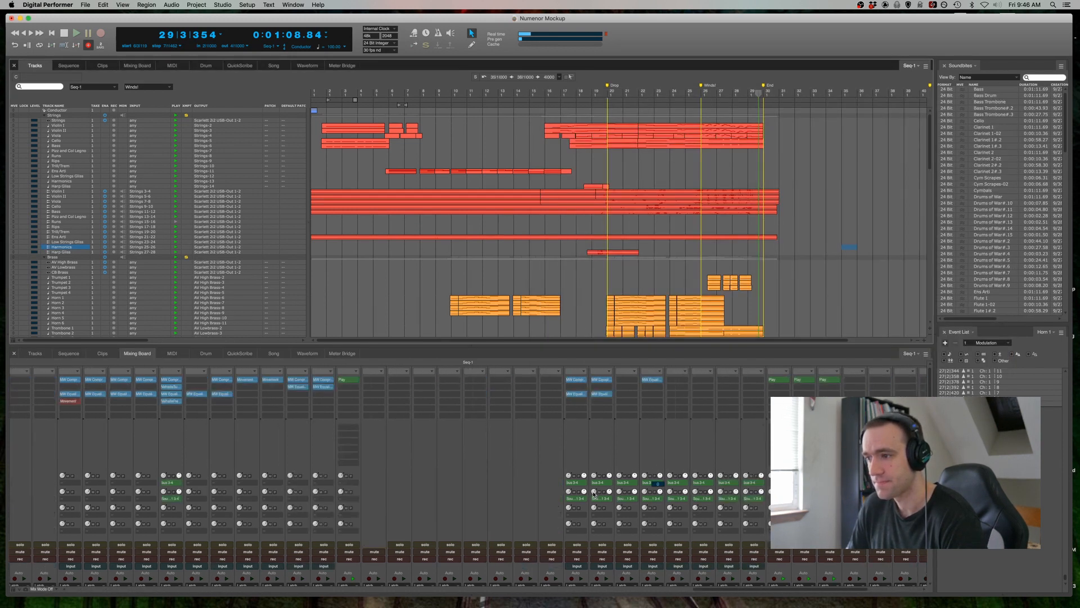
scroll(594, 494, "left", 15)
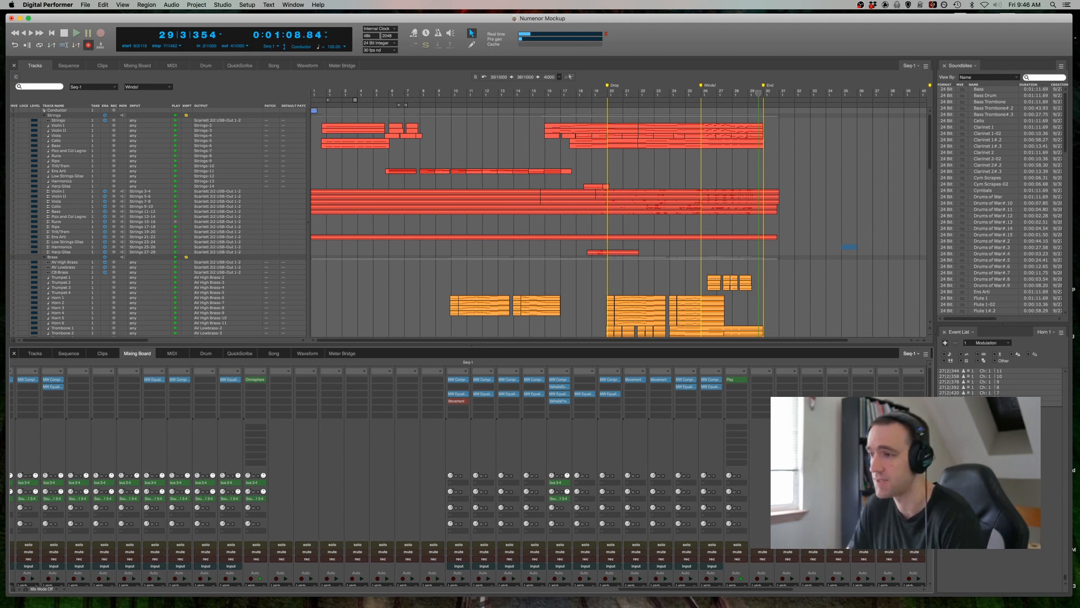
scroll(491, 442, "left", 10)
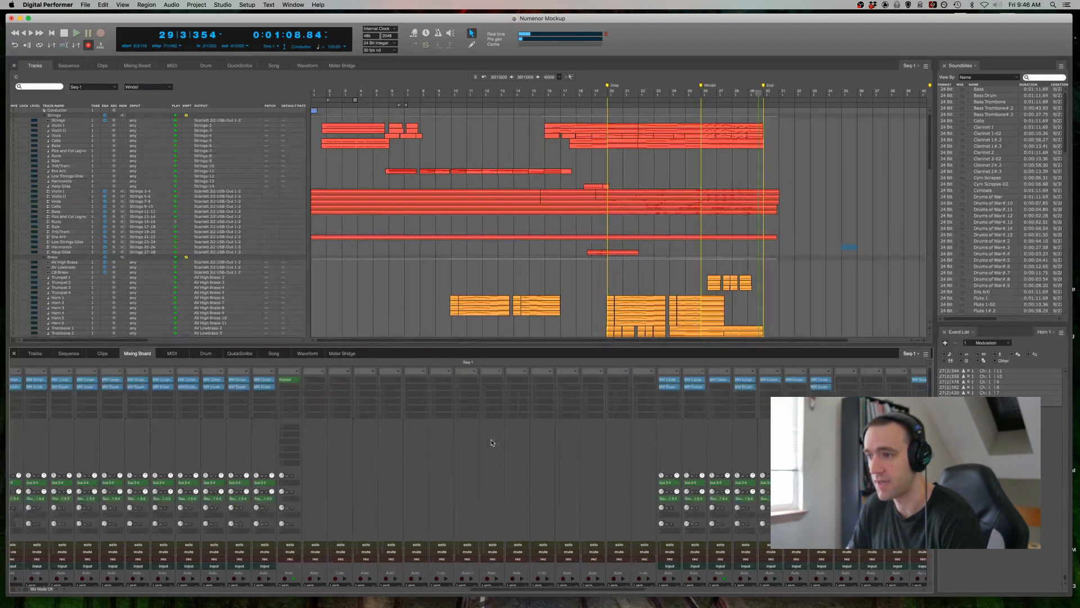
scroll(551, 482, "left", 8)
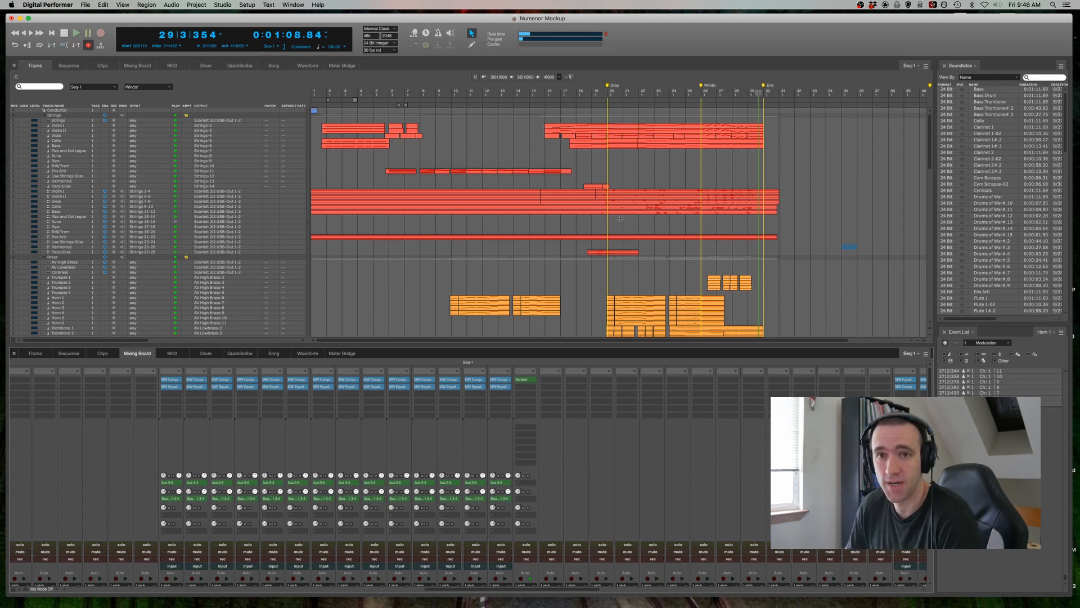
Open the first clip of the Ens Arti string part, around bar 6, in the MIDI editor
scroll(620, 229, "down", 15)
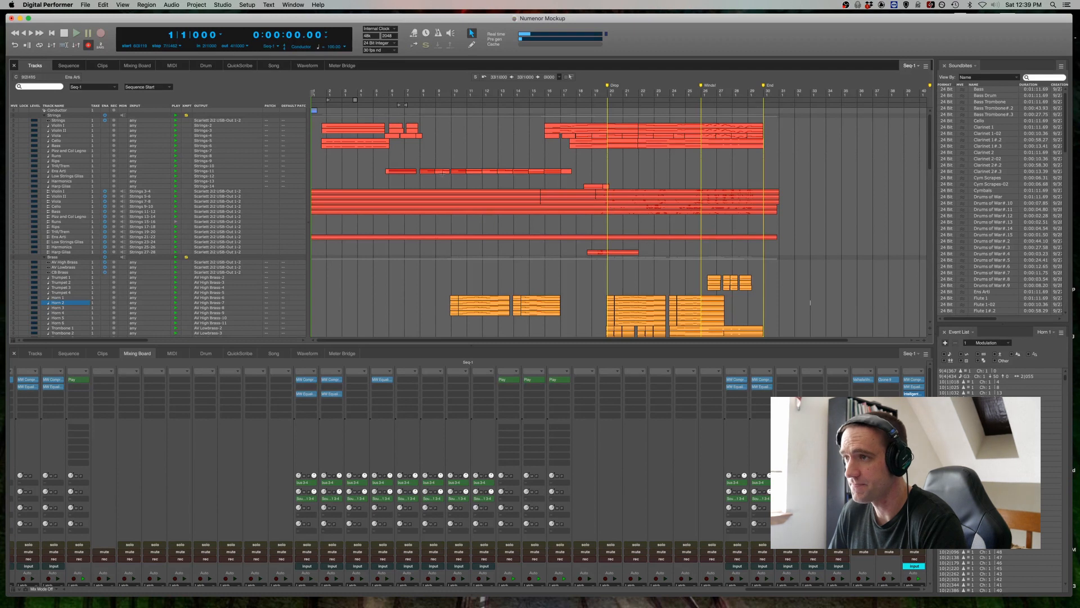
left_click(393, 172)
key("shift+g")
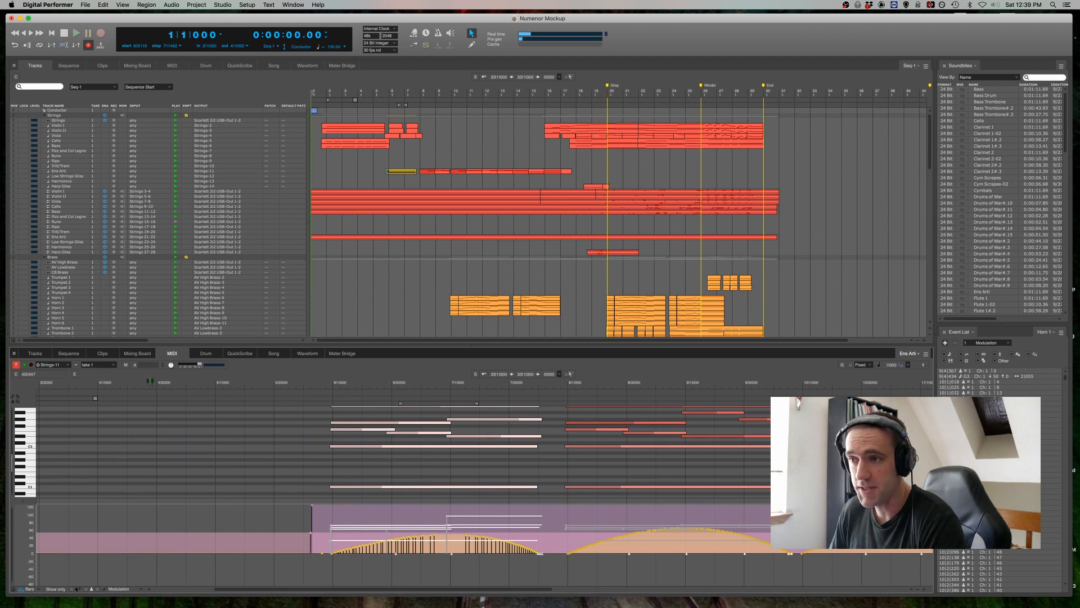
Examine the string channels on the mixing board, inspect the stereo width in the Ens Arti channel's Ozone Imager plug-in, and close it
left_click(135, 355)
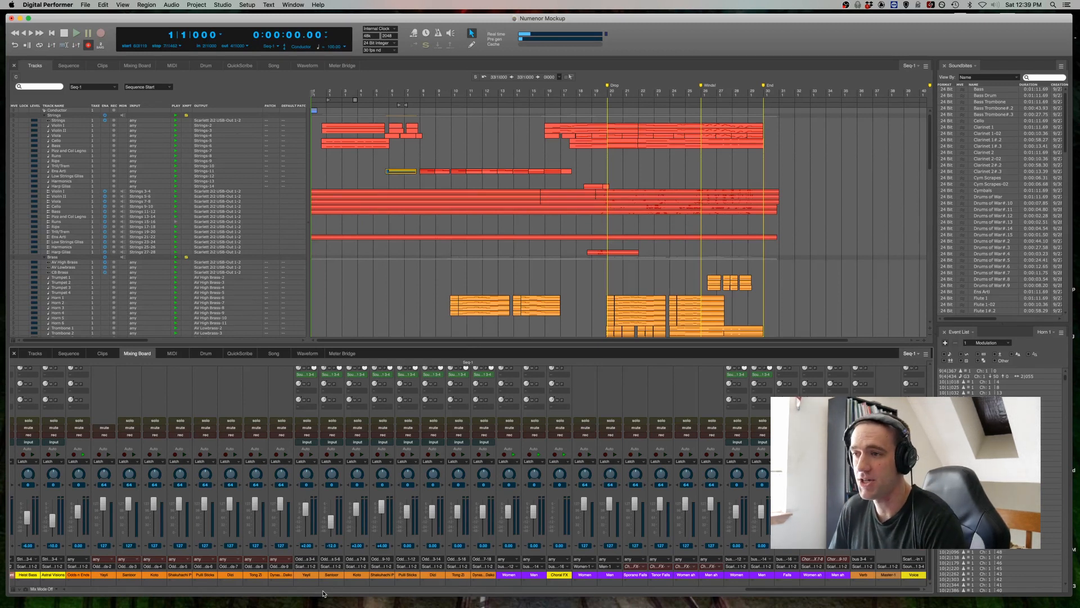
left_click_drag(763, 590, 760, 593)
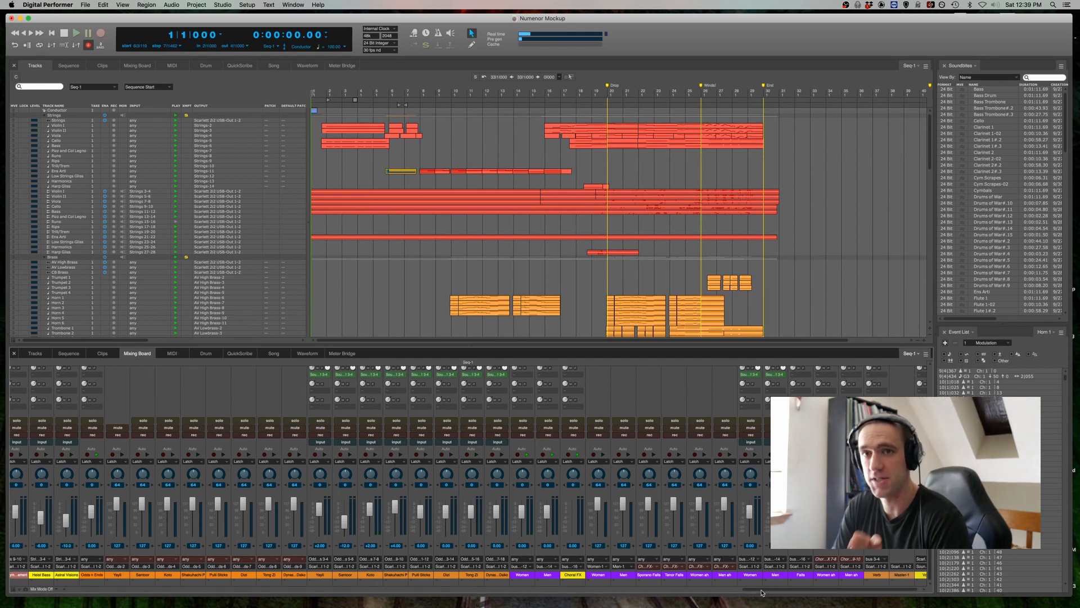
left_click_drag(785, 593, 173, 594)
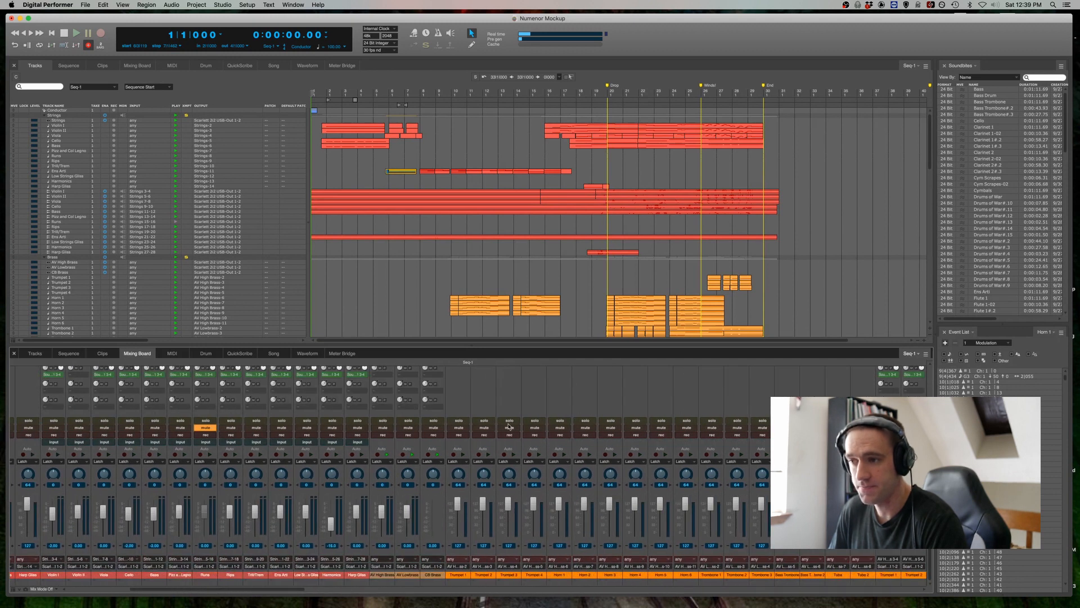
scroll(509, 426, "up", 5)
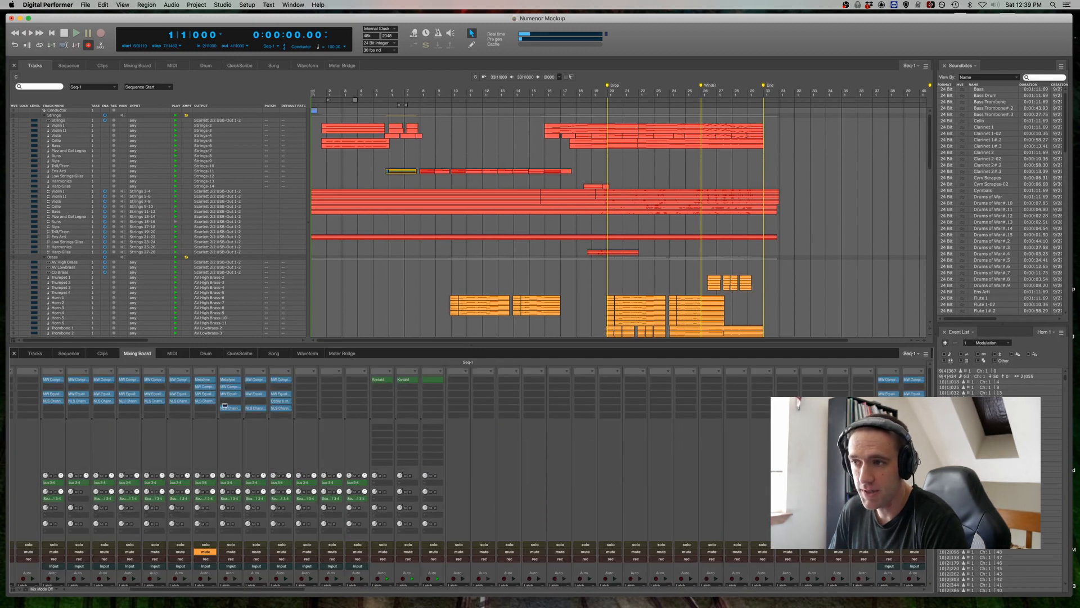
scroll(533, 418, "down", 5)
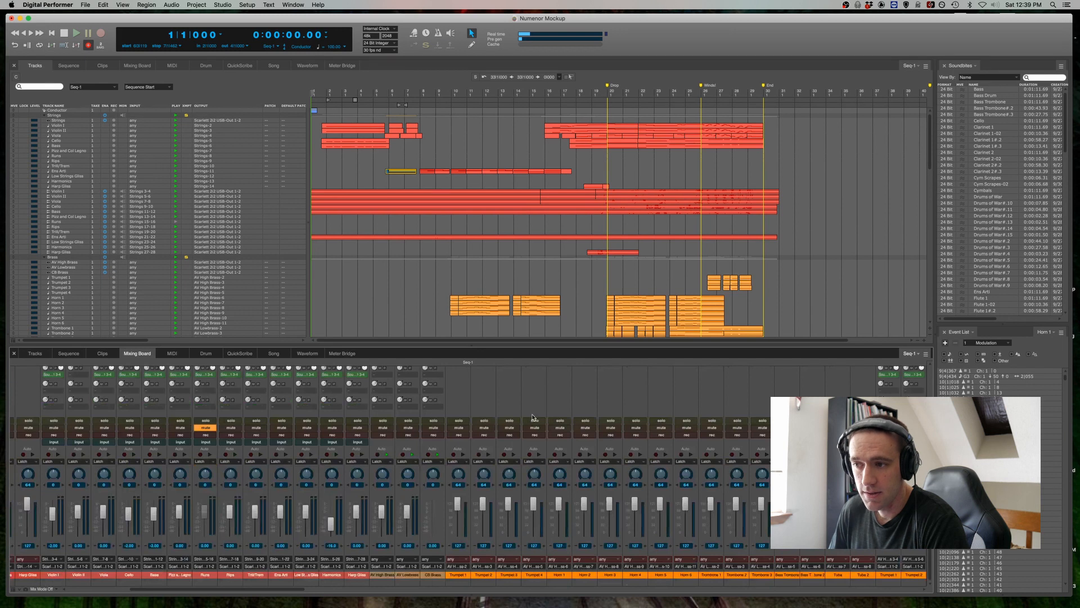
scroll(279, 549, "up", 5)
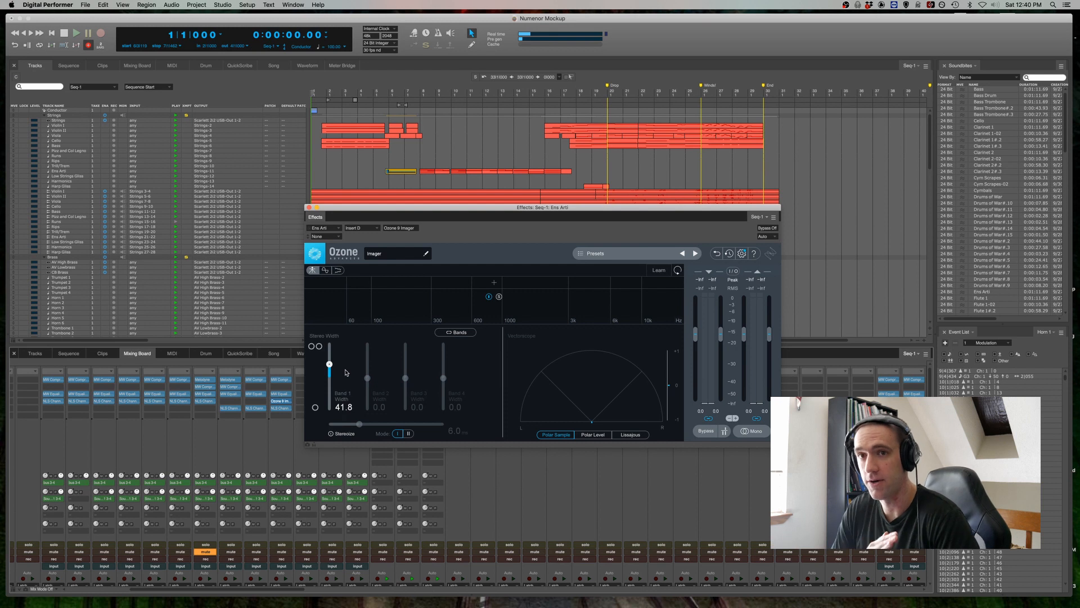
left_click(308, 207)
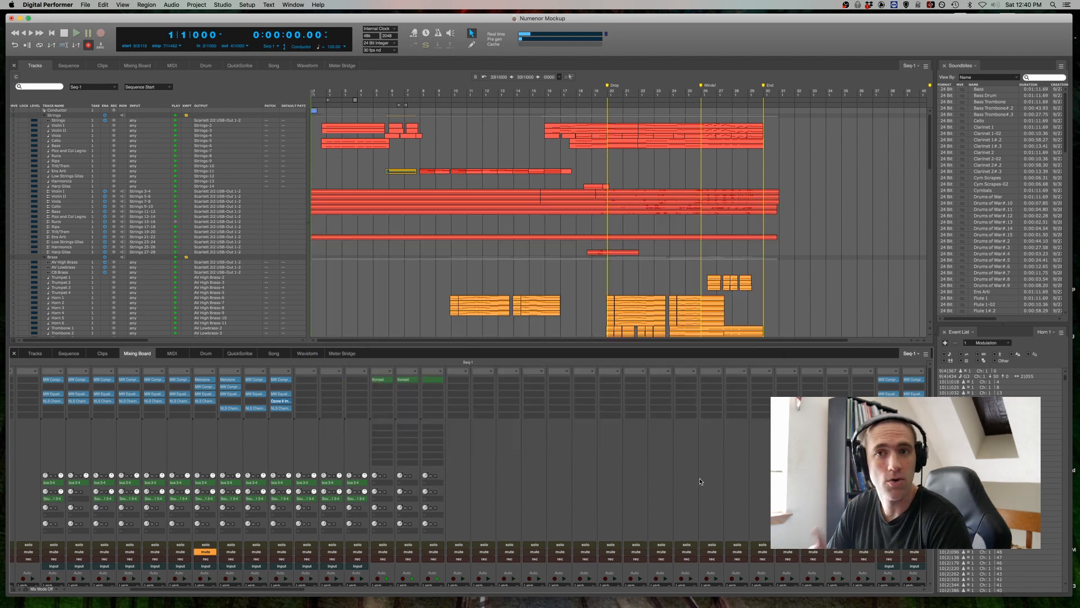
Open the ValhallaVintageVerb plug-in on the Verb channel, examine its decay and other reverb settings, and close it
left_click_drag(239, 589, 911, 599)
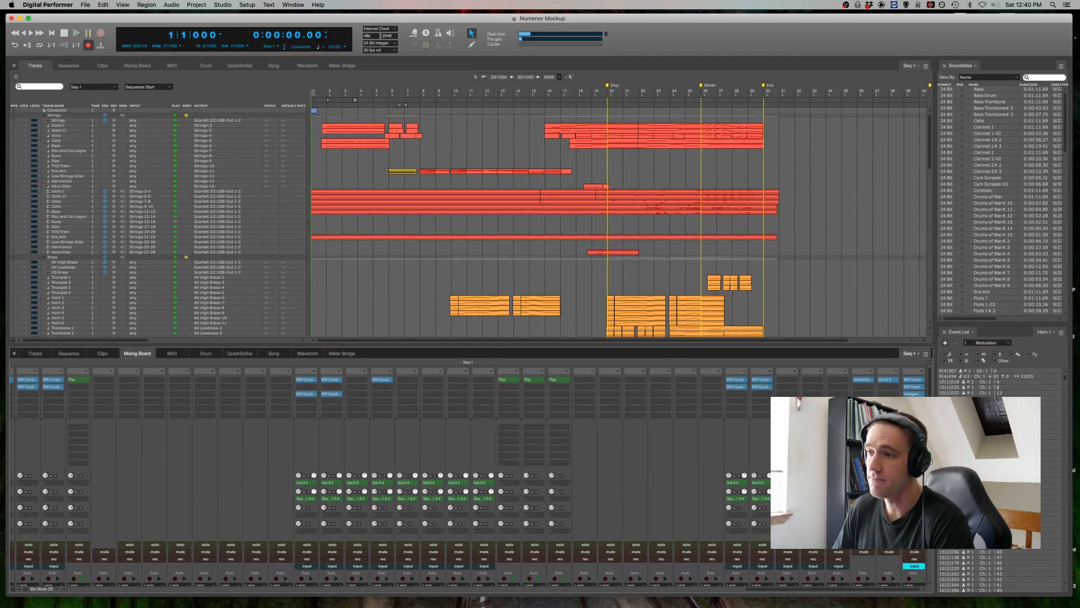
mouse_move(755, 479)
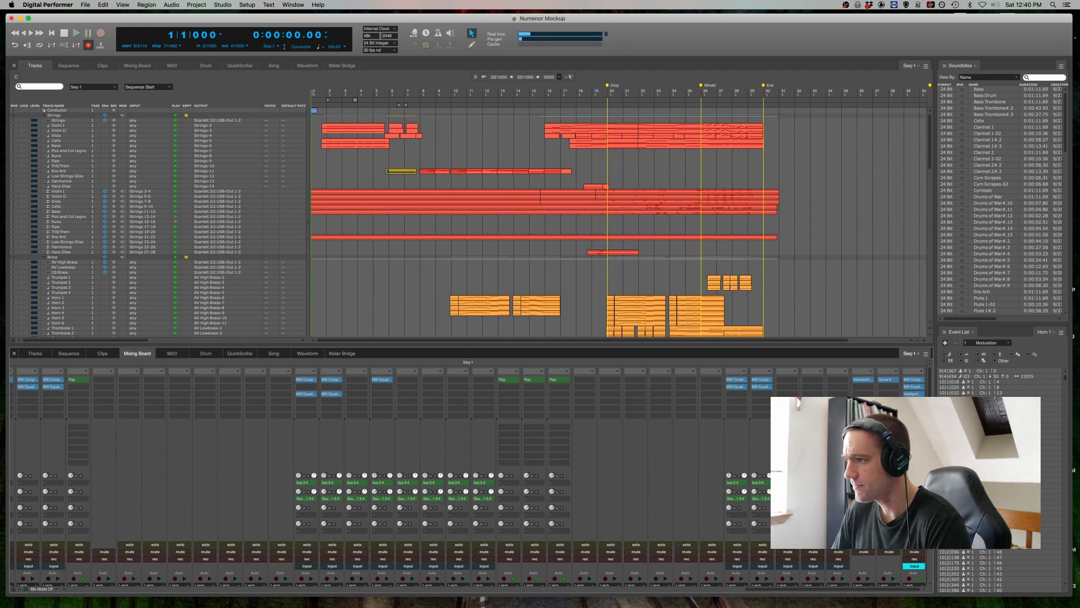
left_click(867, 383)
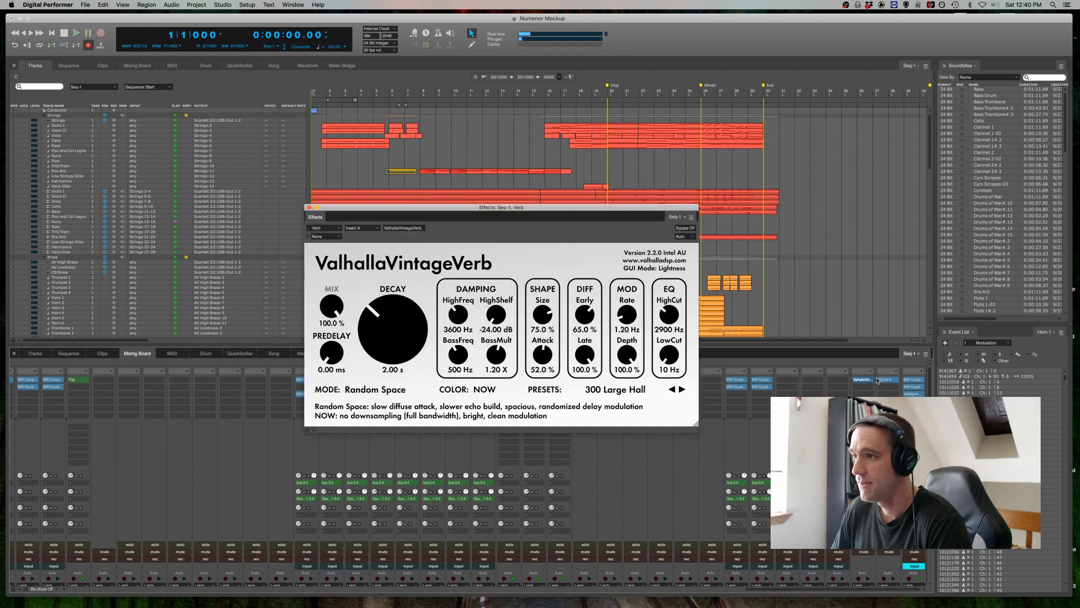
left_click_drag(532, 208, 548, 169)
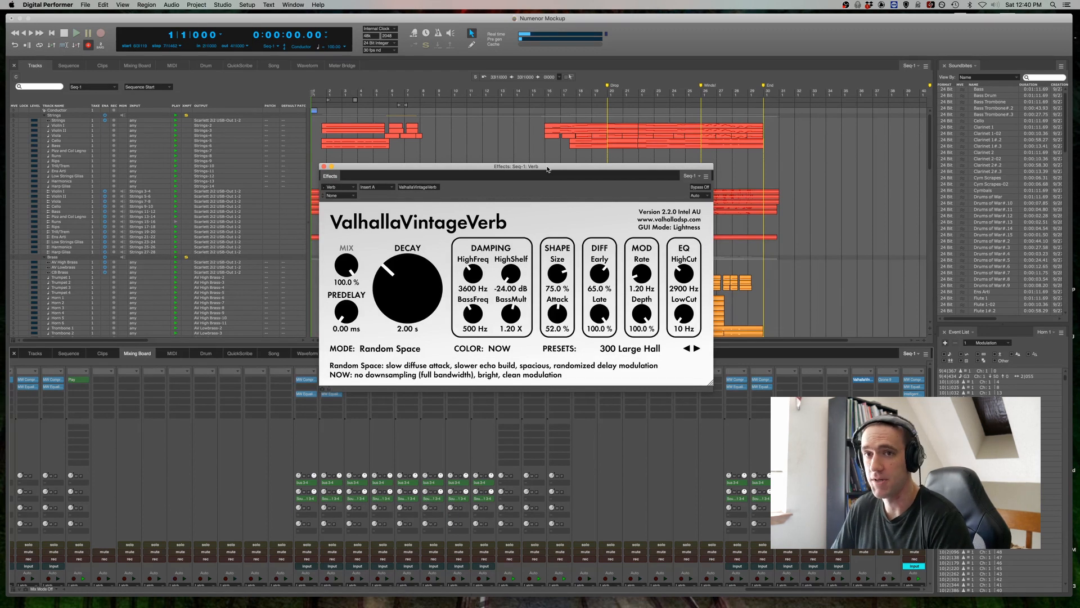
left_click(530, 218)
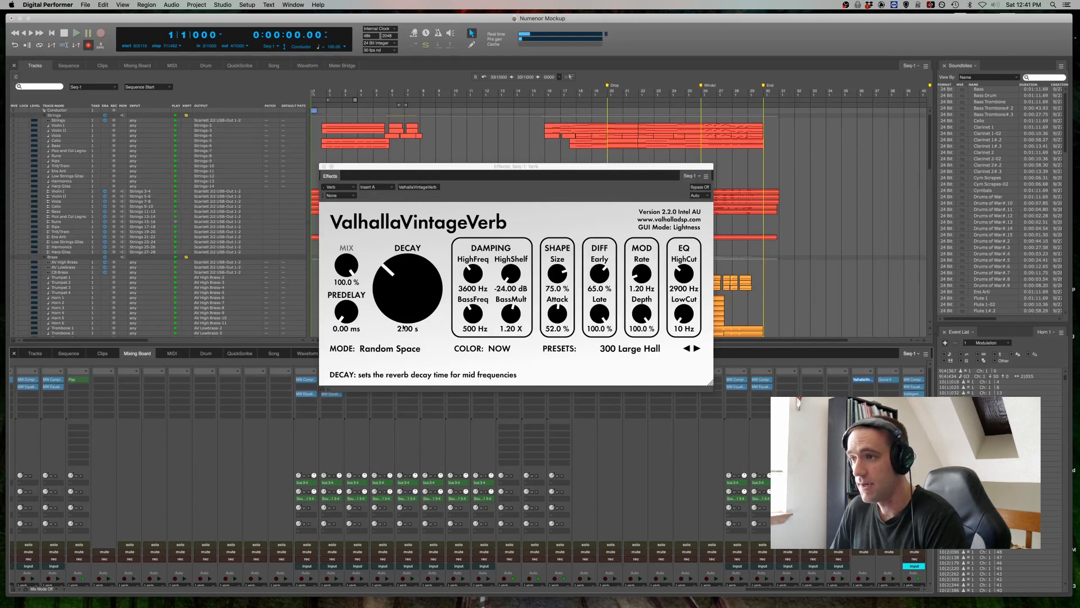
left_click(322, 167)
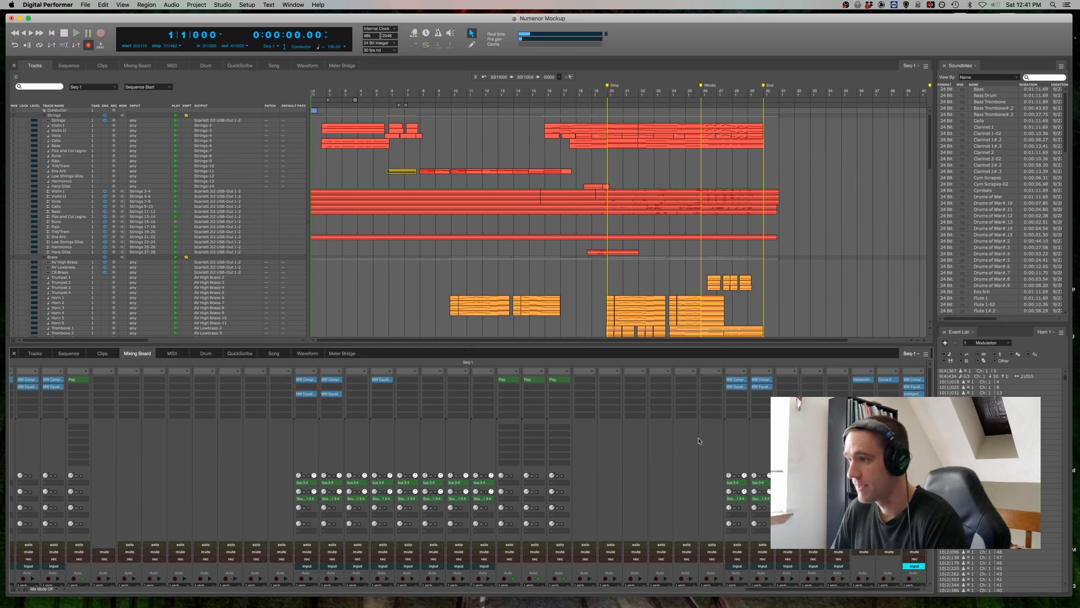
Find the Odds n Ends tracks in the track list and open the first Santoor clip in the MIDI editor
scroll(656, 435, "down", 5)
scroll(598, 274, "down", 5)
scroll(598, 274, "down", 10)
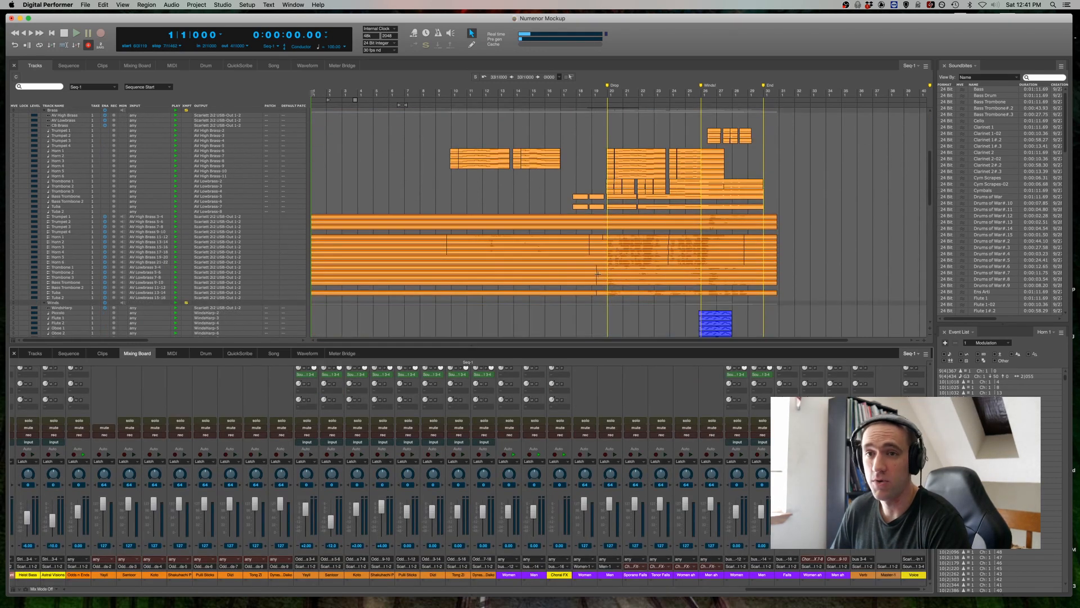
scroll(496, 224, "up", 8)
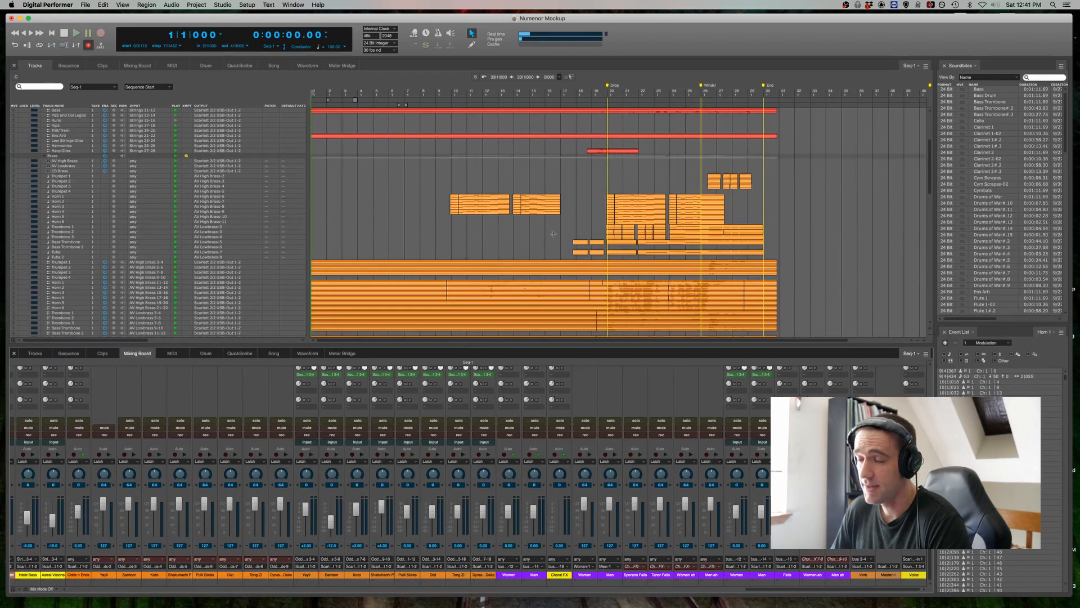
scroll(500, 224, "down", 15)
scroll(477, 253, "down", 8)
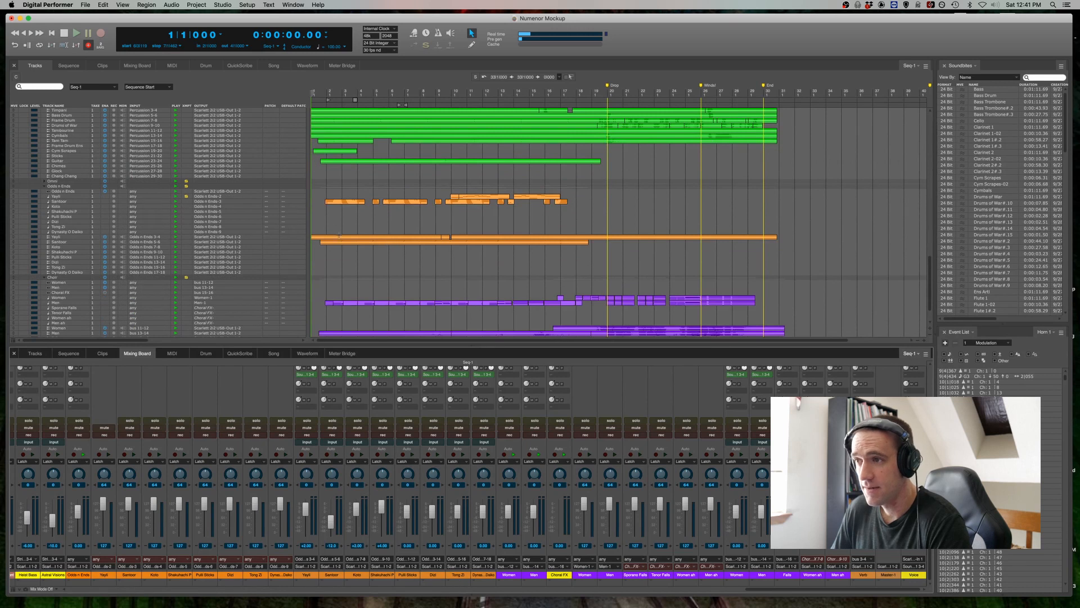
left_click(337, 239)
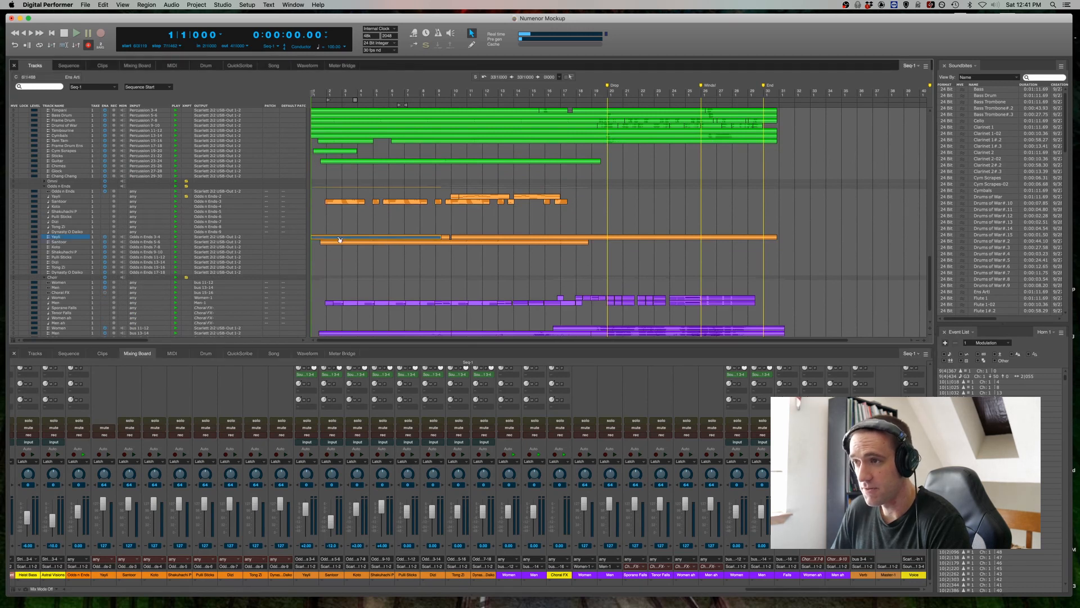
double_click(331, 202)
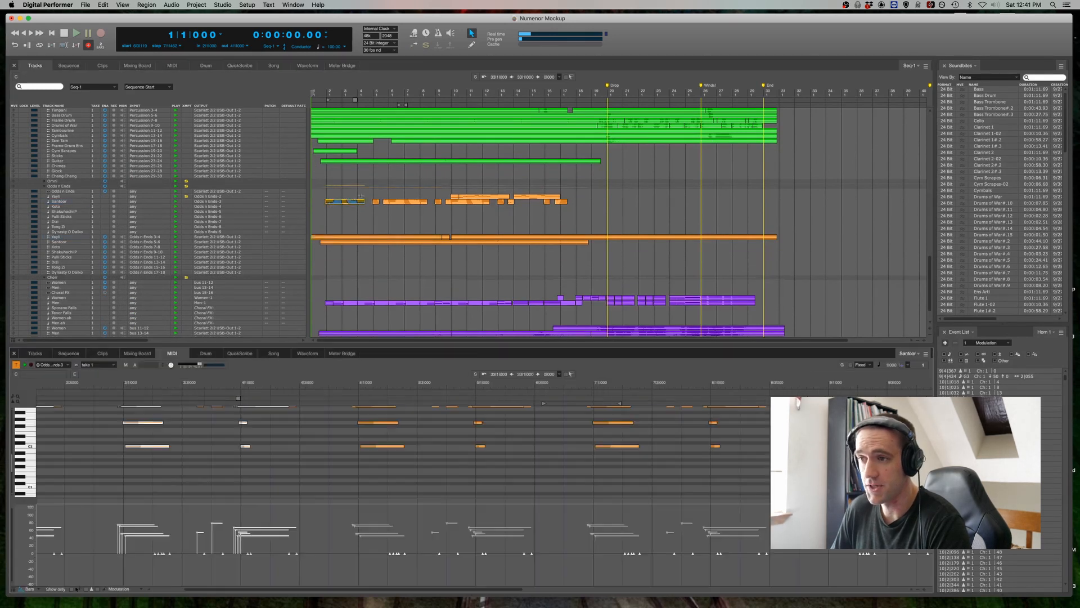
Examine the chords and velocities of the Santoor part, clearing the note selection and selecting a single early chord
scroll(277, 428, "up", 3)
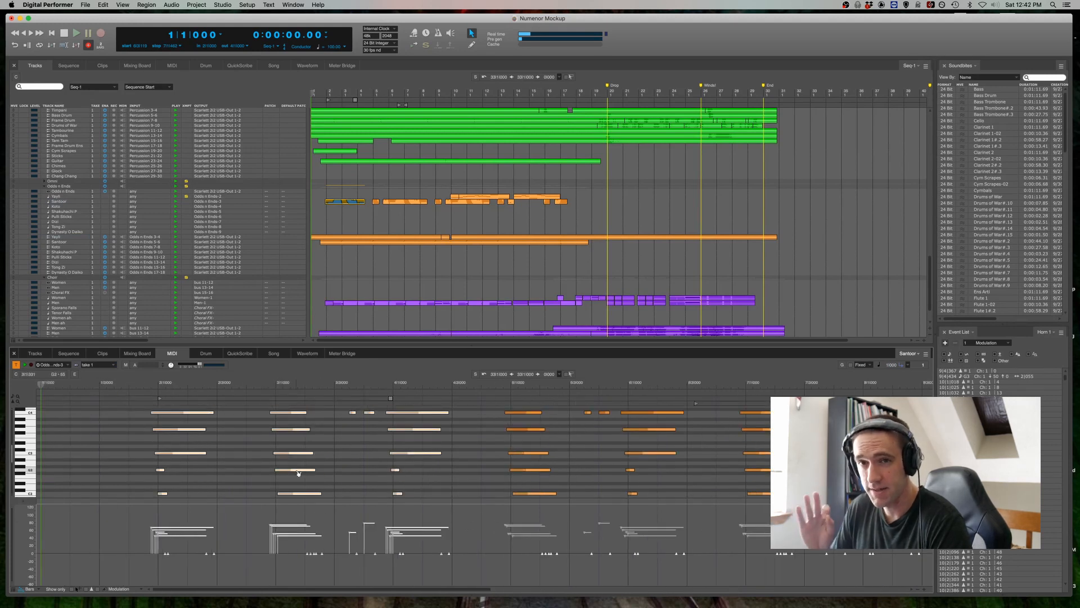
scroll(254, 459, "up", 2)
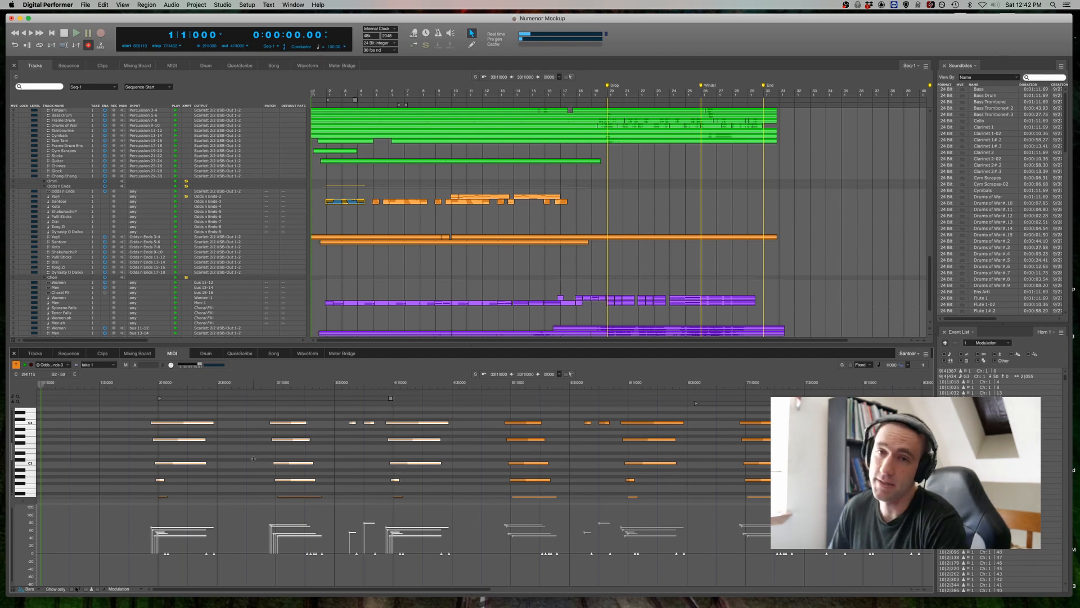
left_click(245, 457)
scroll(243, 456, "down", 1)
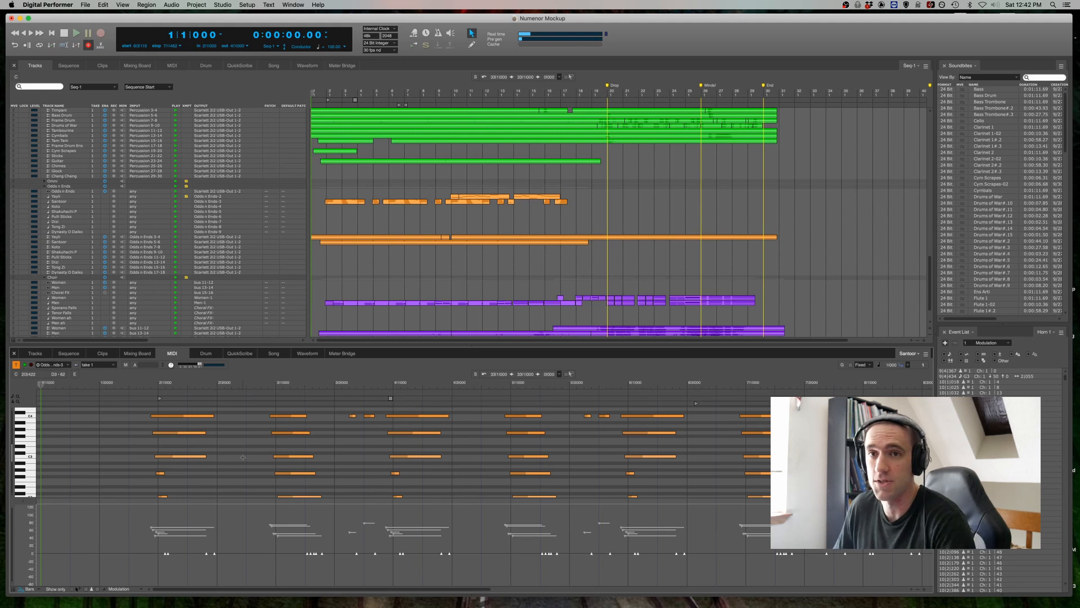
scroll(242, 457, "up", 3)
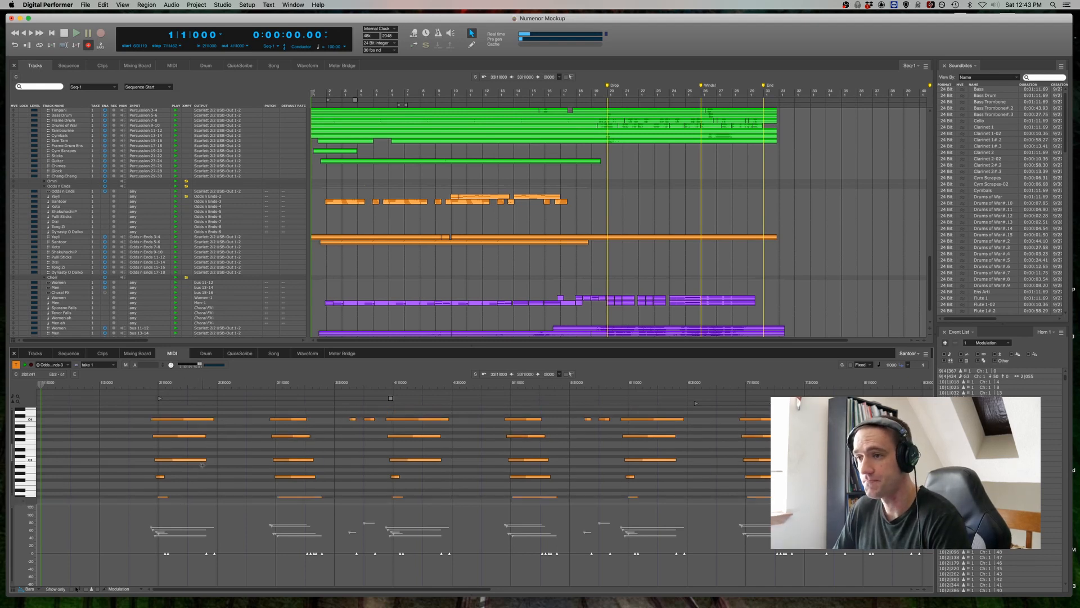
left_click_drag(129, 406, 180, 505)
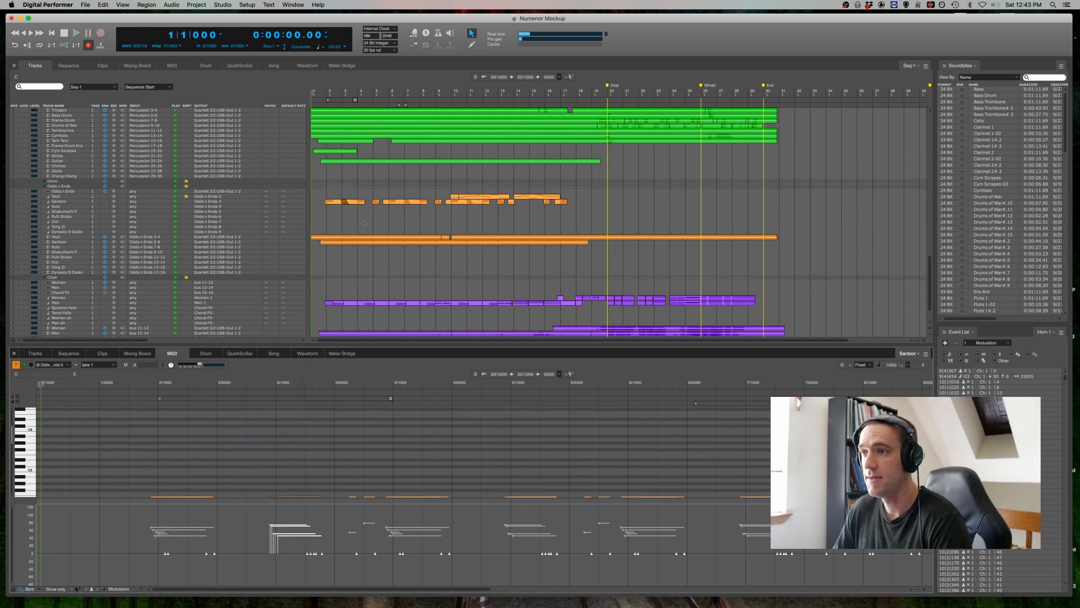
Go back to the Percussion tracks and open an early clip of the Guitar part in the MIDI editor
left_click(364, 211)
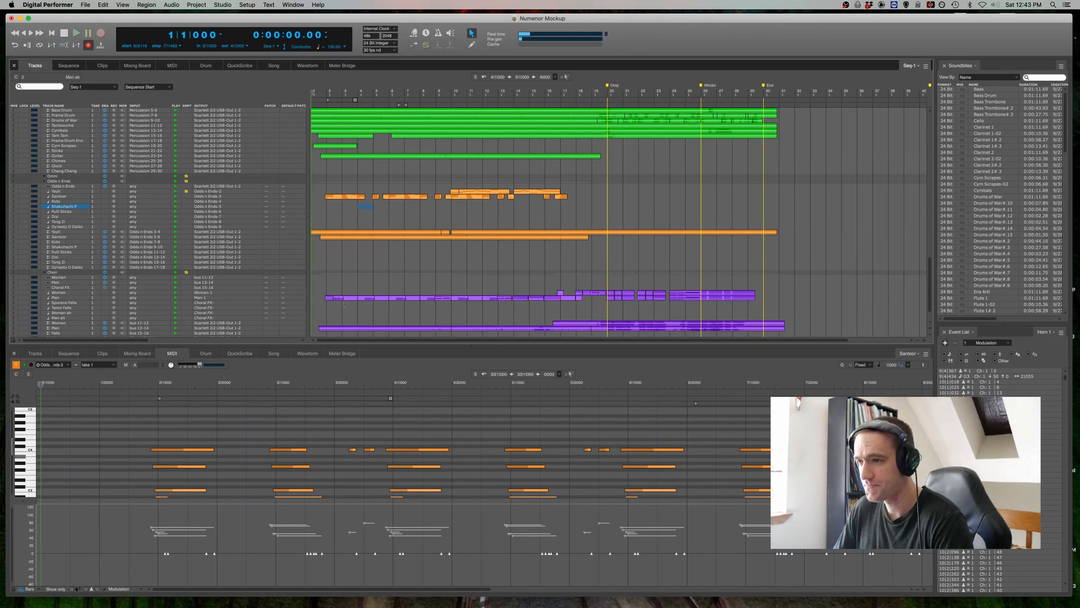
scroll(364, 233, "down", 1)
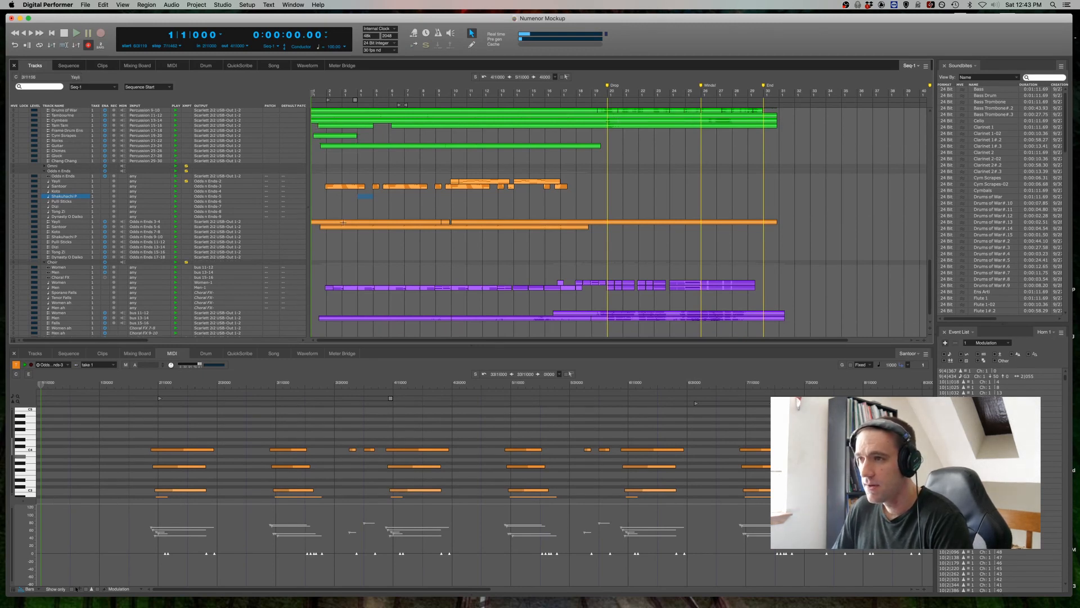
scroll(344, 203, "up", 5)
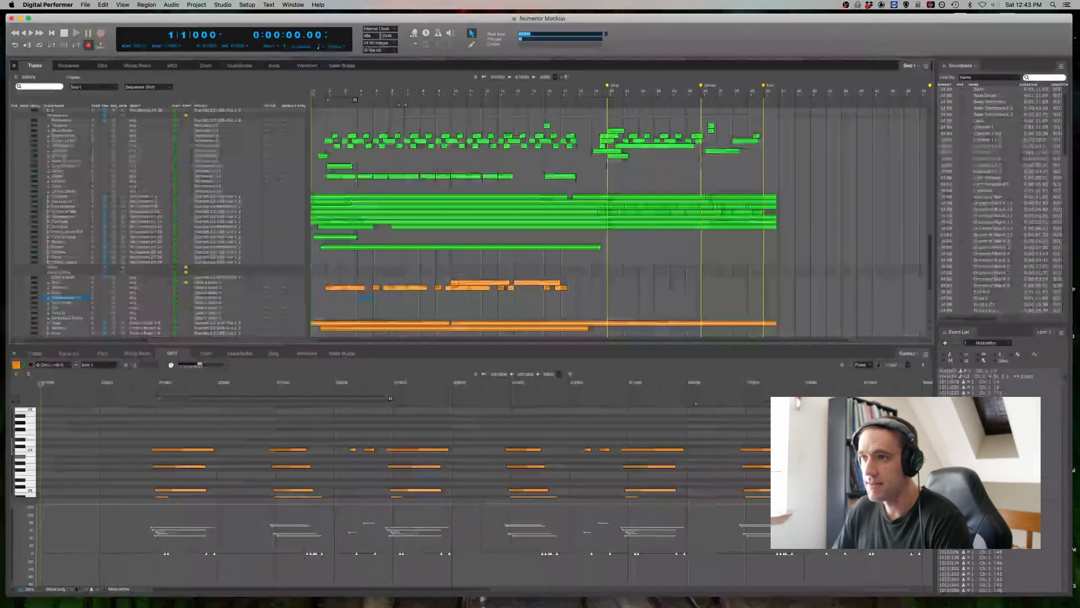
left_click(352, 176)
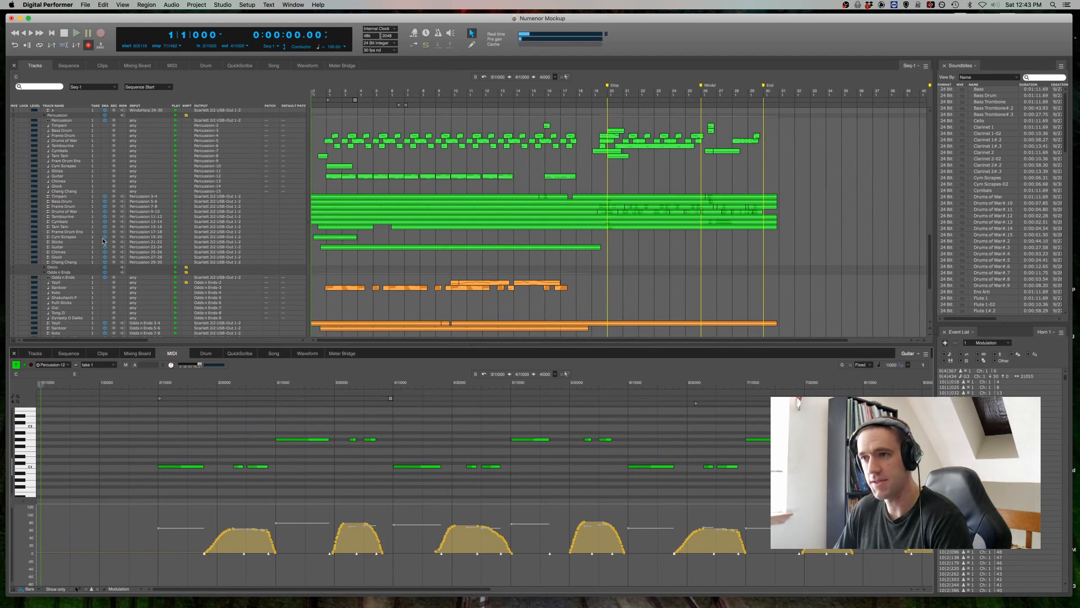
Open the Percussion track's Kontakt instrument, look through the loaded patches as far as the Renaxxance guitar, and close it
left_click(65, 120)
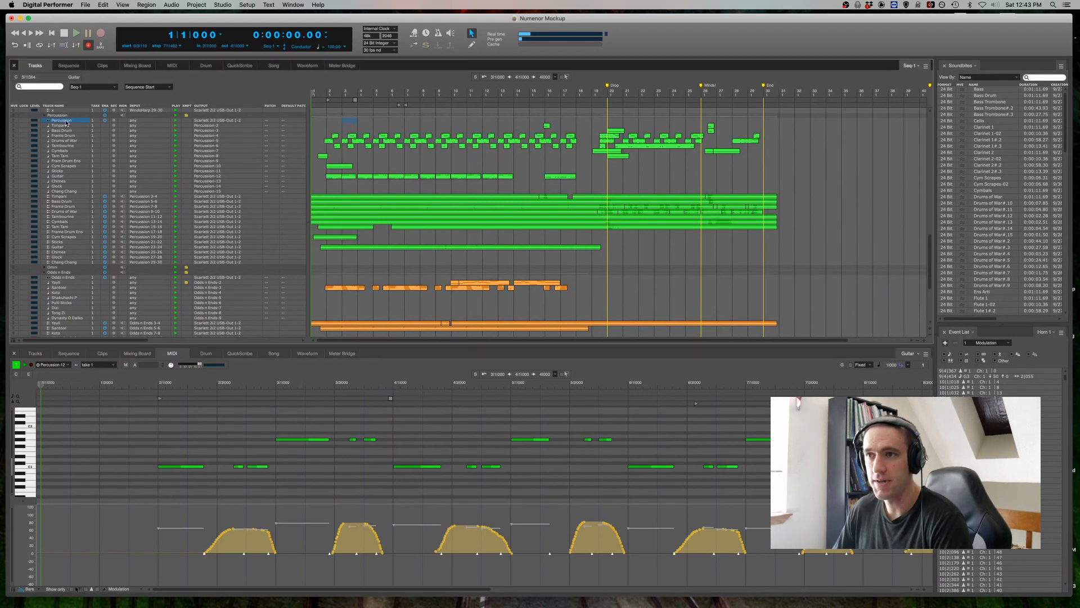
key("shift+e")
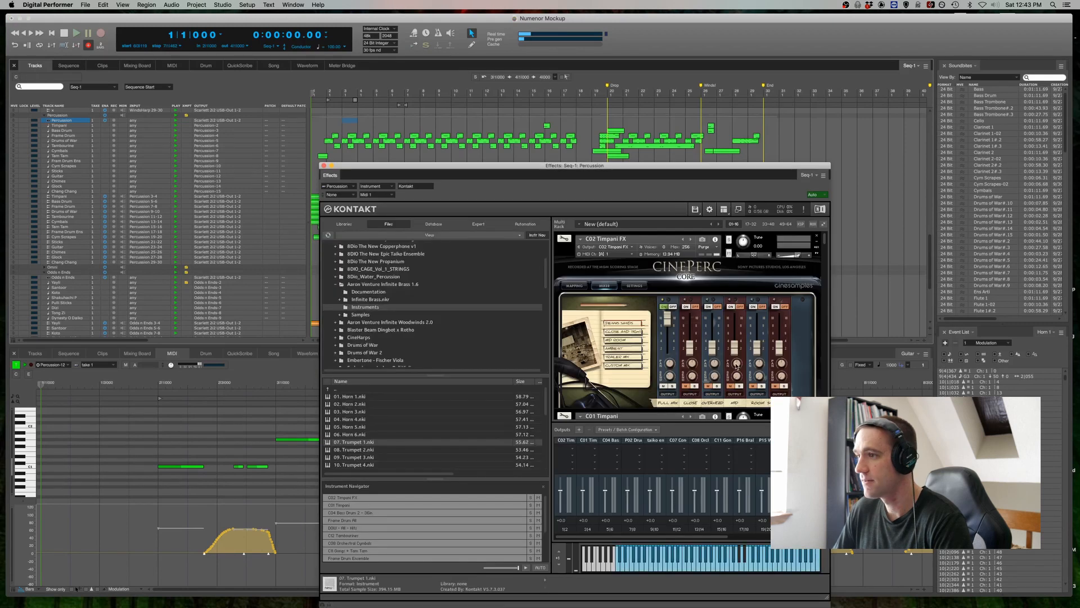
scroll(671, 302, "down", 10)
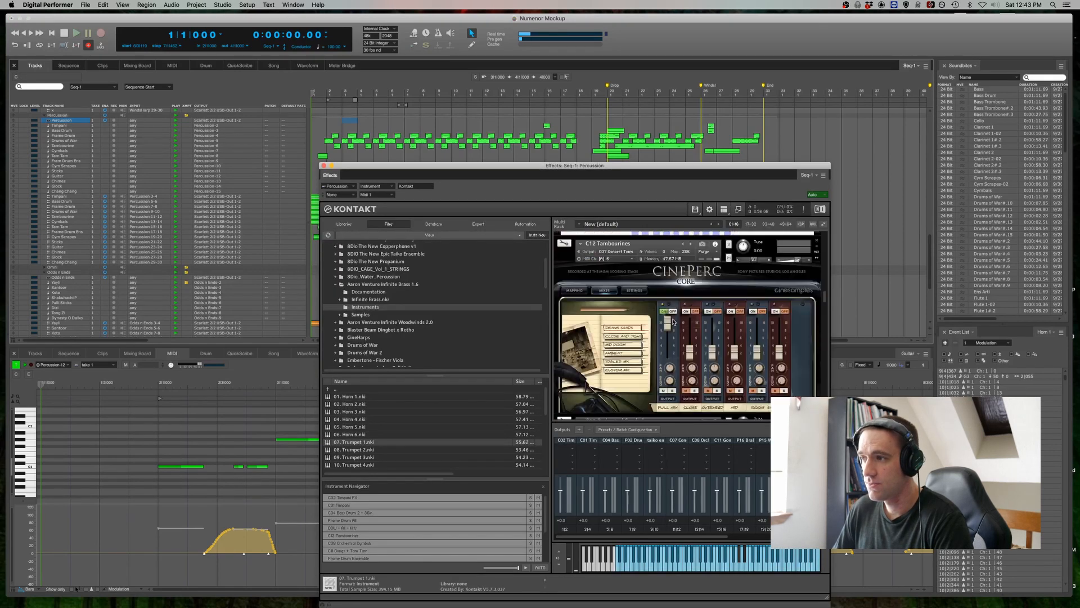
scroll(673, 321, "down", 10)
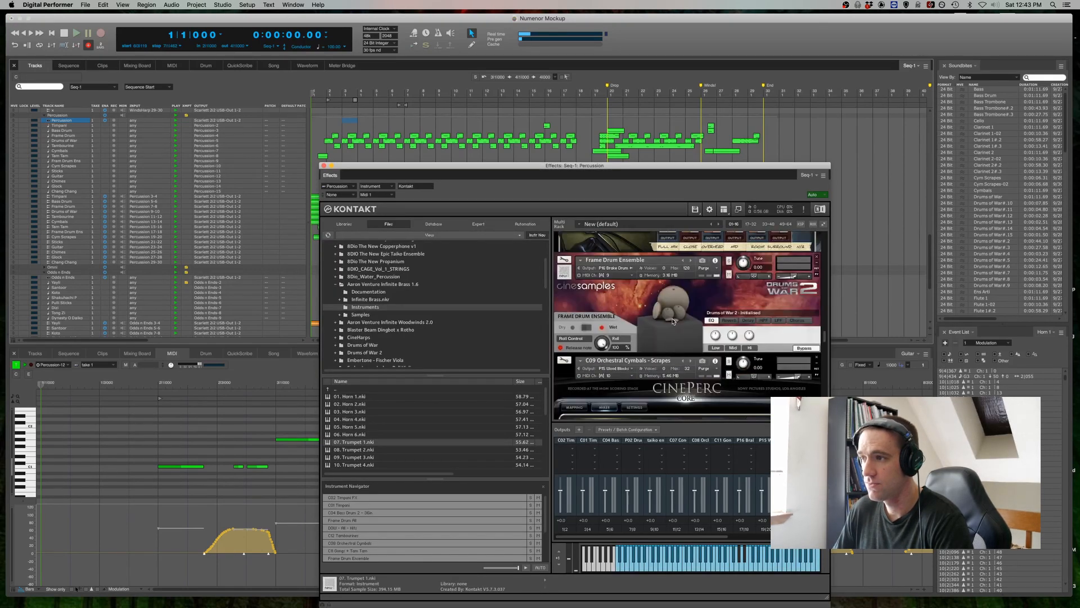
scroll(673, 319, "down", 10)
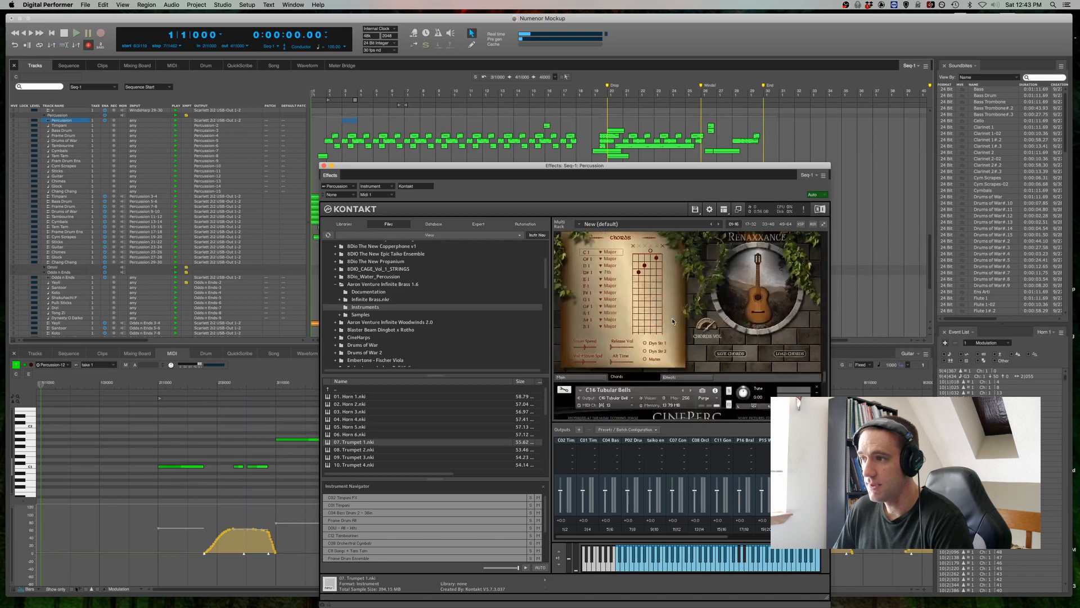
scroll(671, 318, "up", 1)
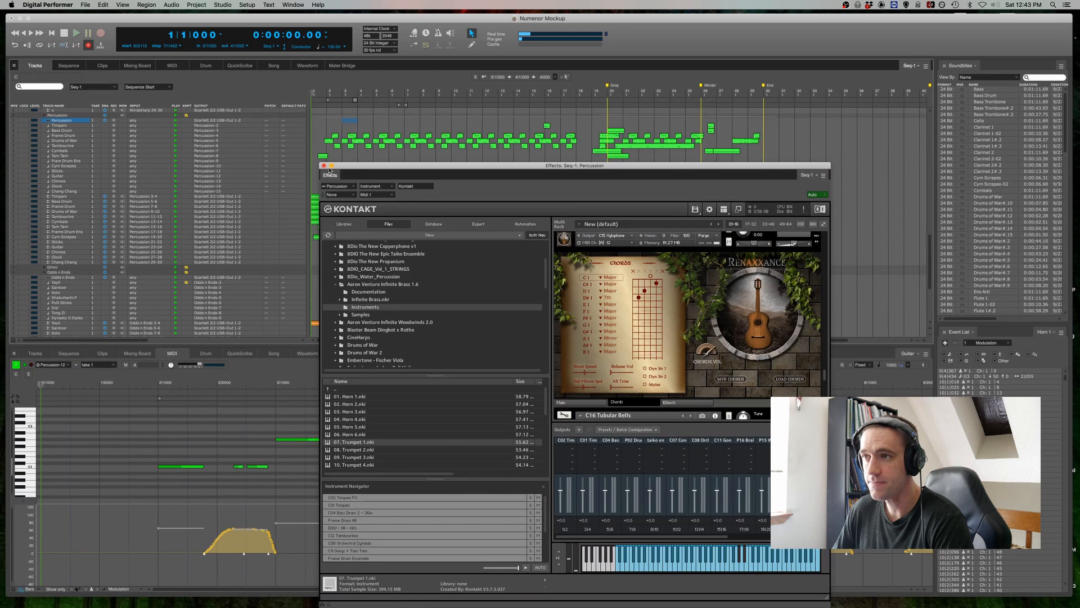
left_click(324, 166)
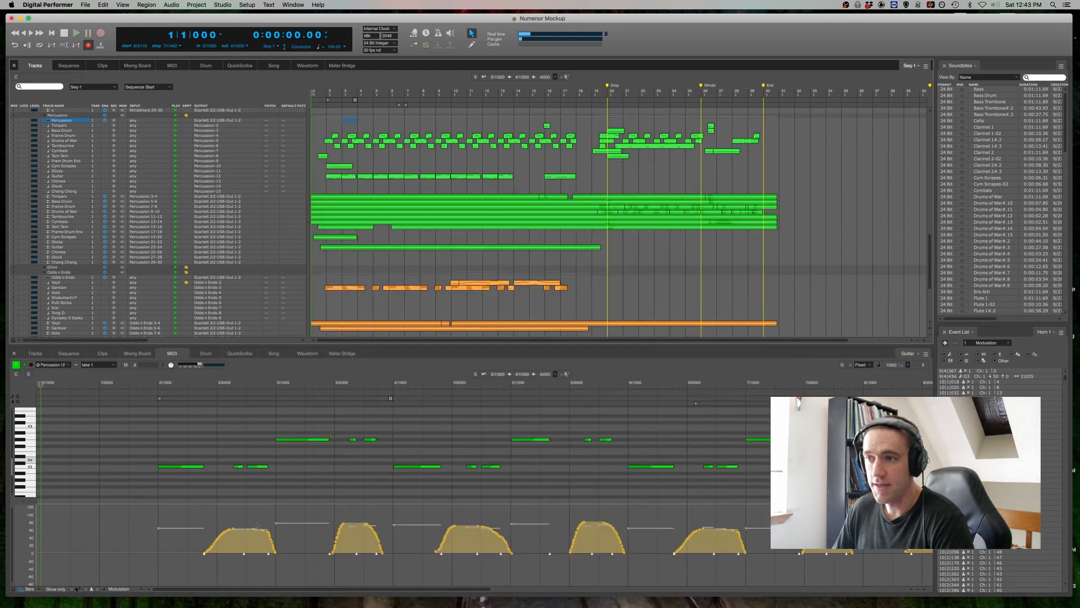
Examine the Guitar part in the MIDI editor by selecting all its notes, then a single short note
left_click(274, 460)
key("super+a")
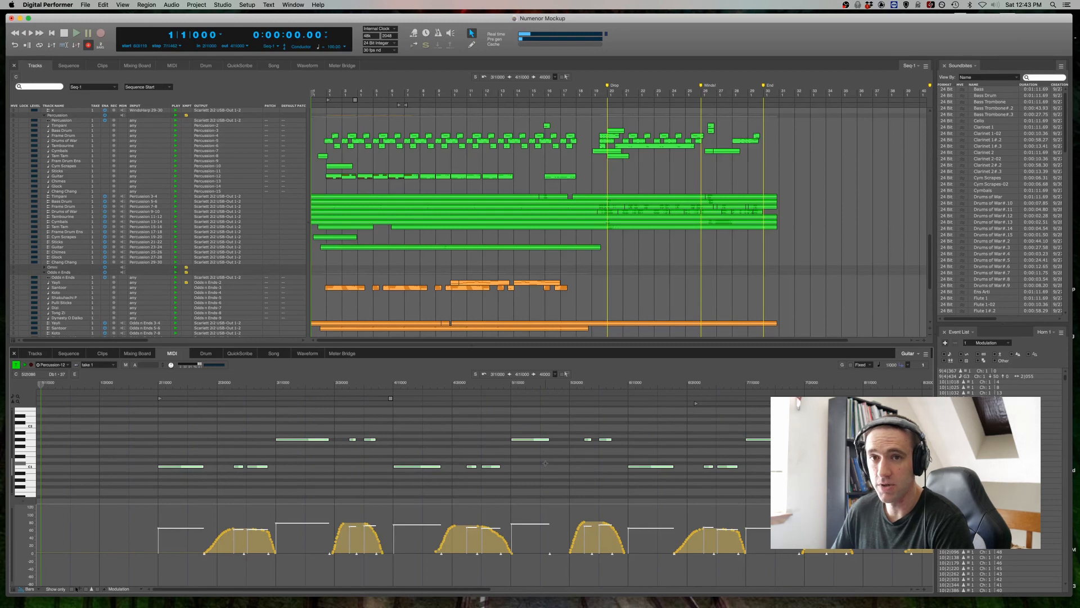
left_click(258, 465)
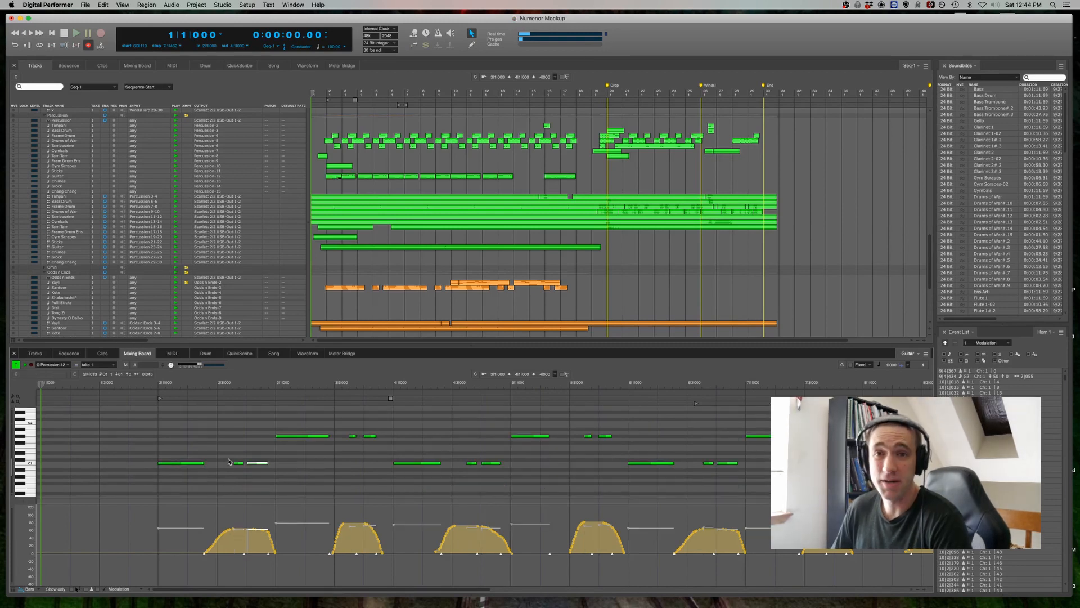
Switch from the MIDI editor to the mixing board and open the MW Equalizer plug-in on the Guitar channel to examine its curve
key("shift+m")
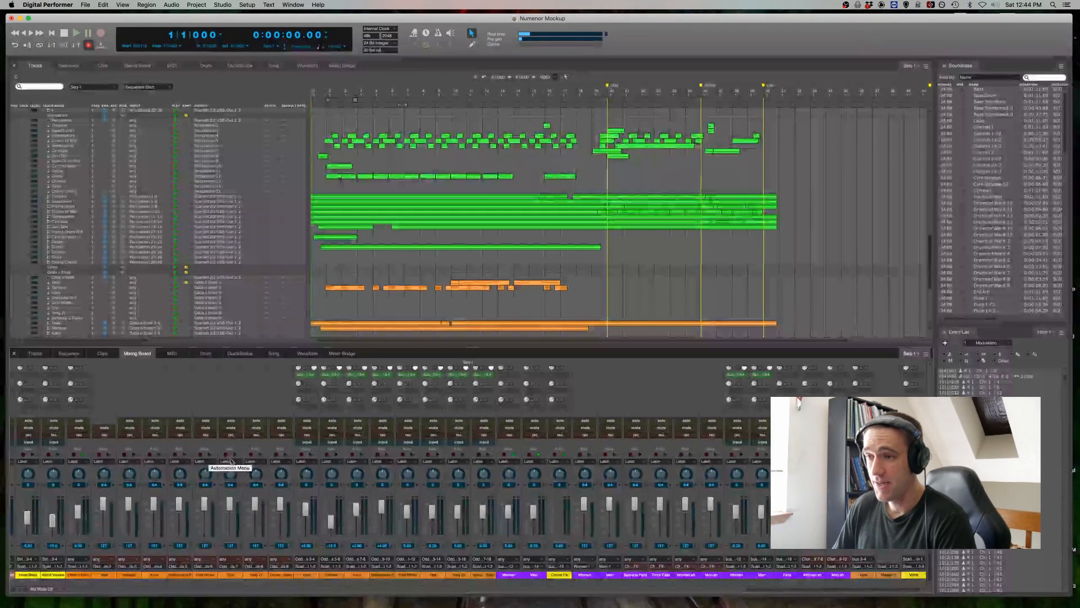
scroll(598, 398, "up", 3)
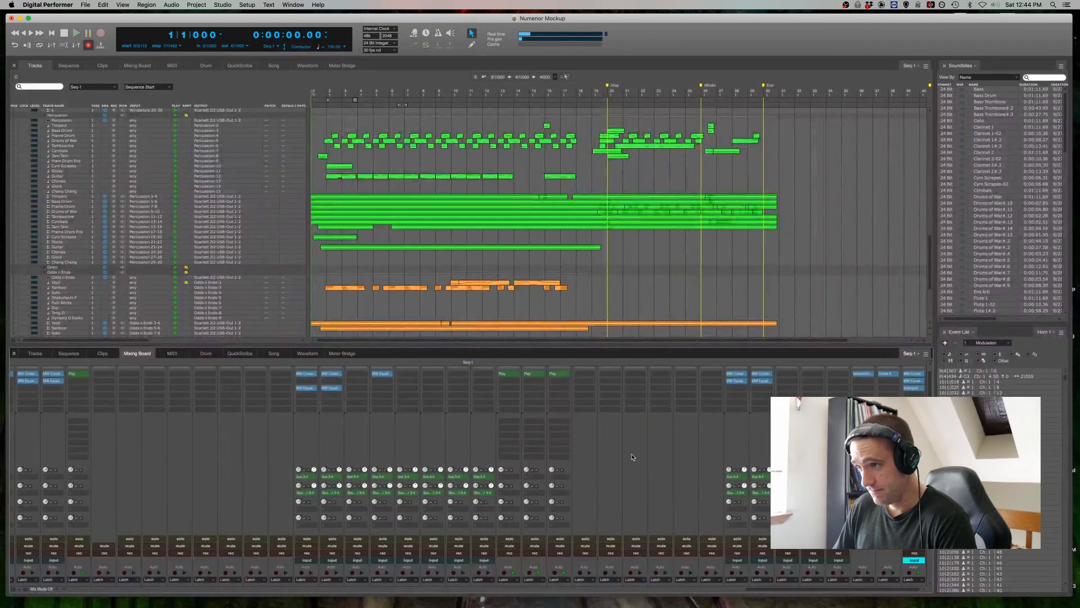
scroll(598, 397, "down", 3)
scroll(605, 447, "left", 10)
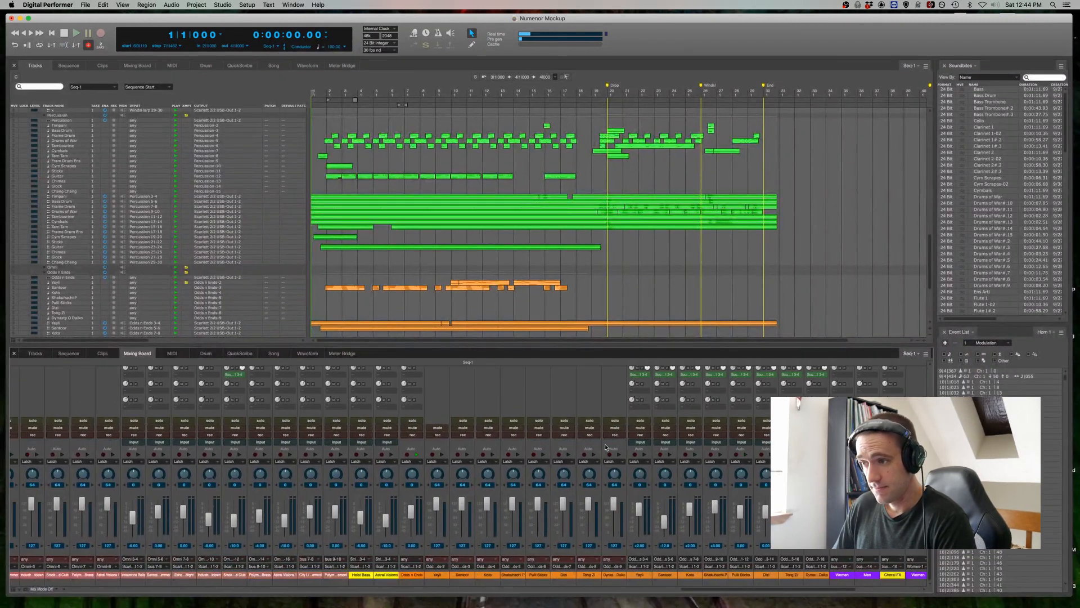
scroll(715, 392, "up", 1)
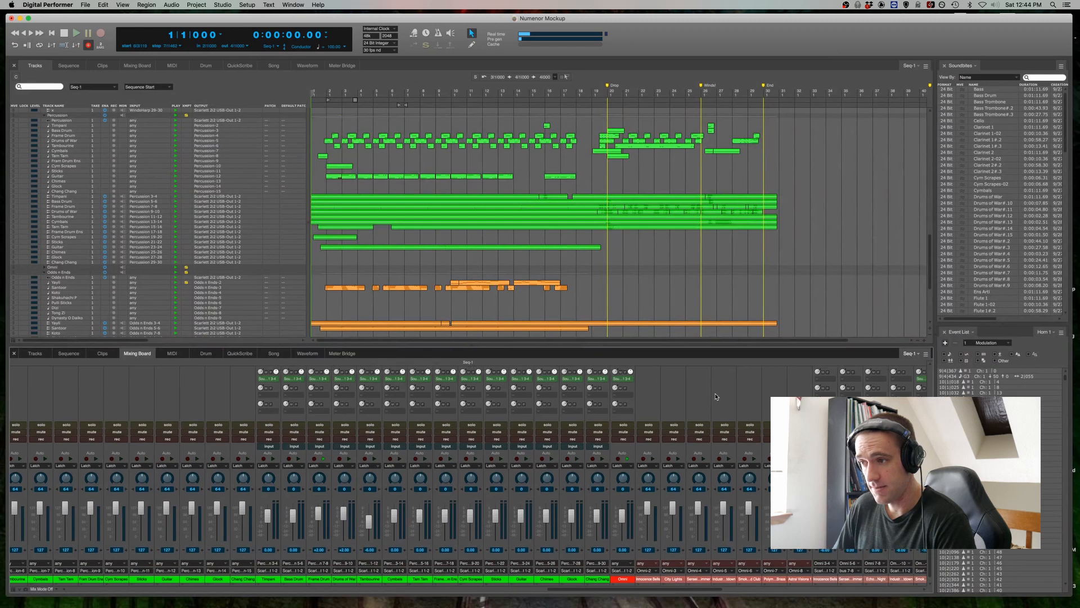
scroll(715, 391, "down", 1)
scroll(715, 393, "up", 1)
scroll(713, 400, "down", 1)
scroll(722, 386, "up", 5)
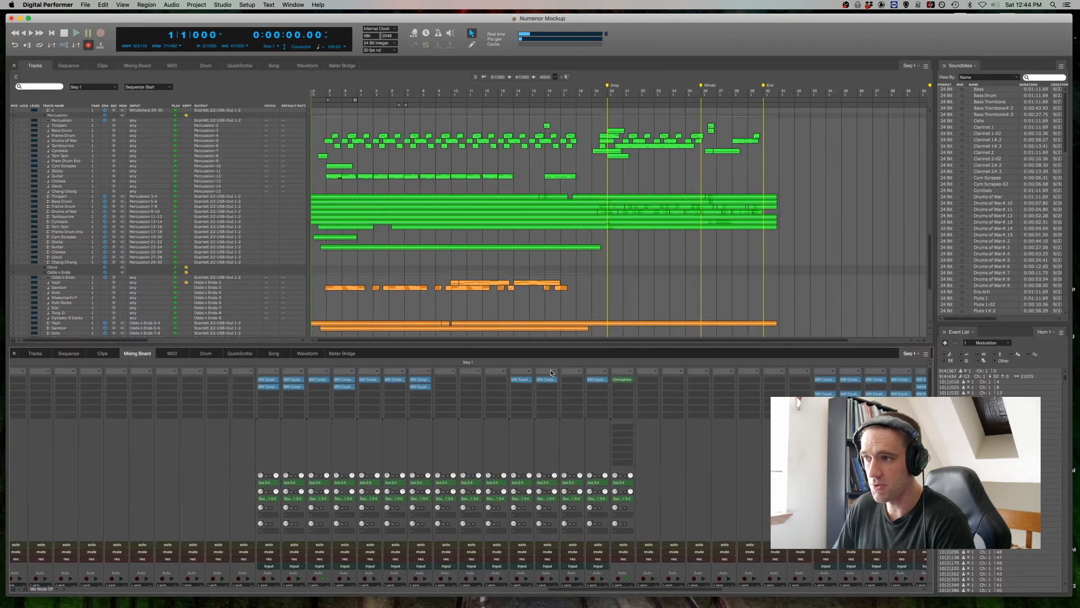
left_click(515, 379)
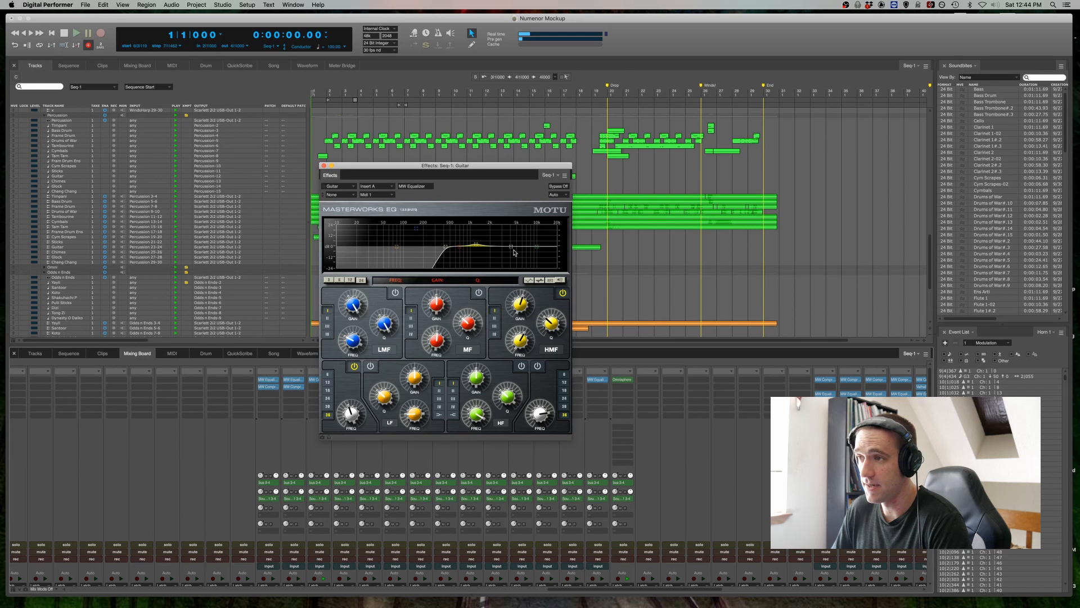
Move the Guitar channel's equalizer window aside, close it, and return to the tracks overview
left_click_drag(370, 166, 505, 172)
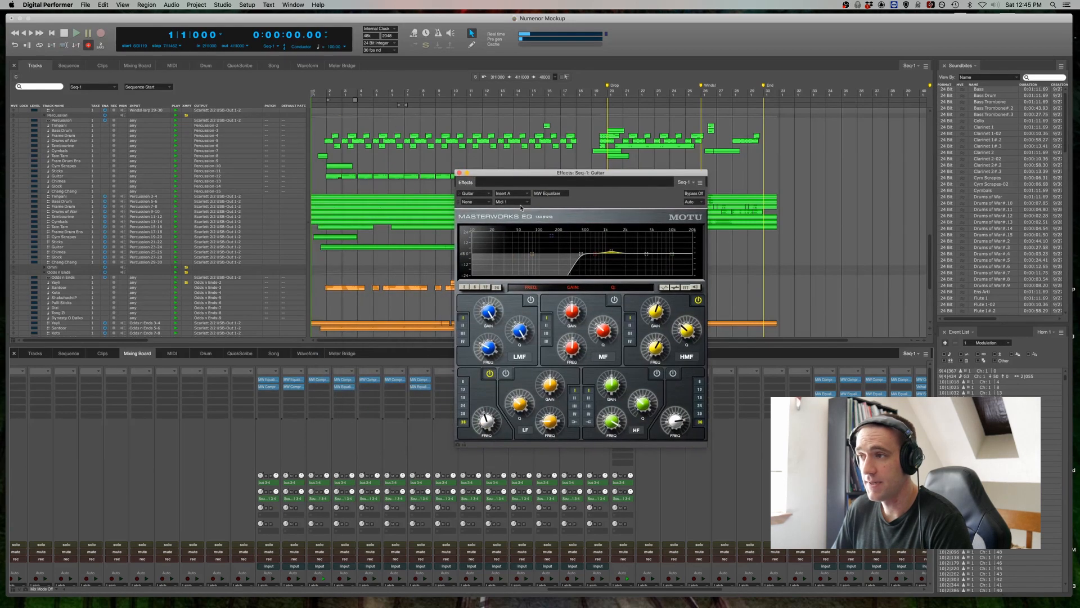
left_click(458, 173)
left_click(628, 297)
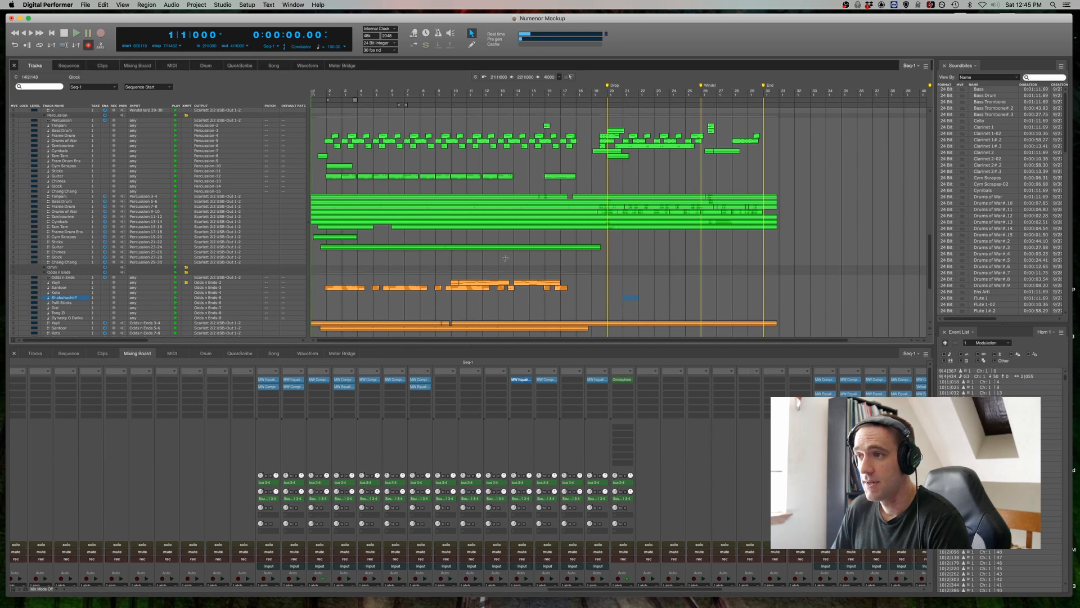
Look over the Odds n Ends and Choir tracks, and go back up to the Strings tracks at the start of the list
scroll(544, 265, "down", 10)
scroll(466, 245, "up", 2)
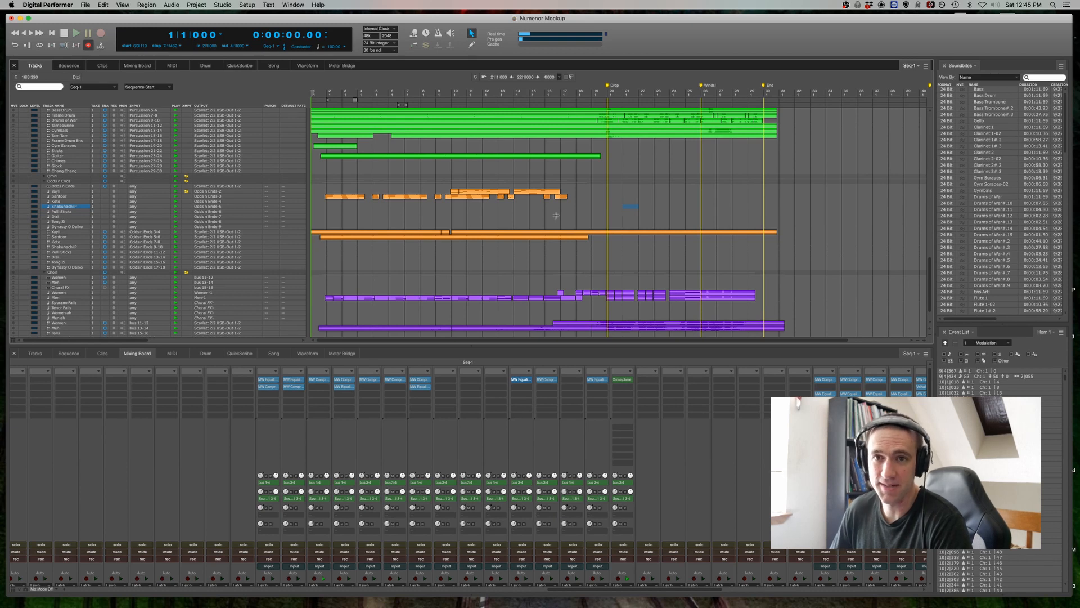
left_click(620, 207)
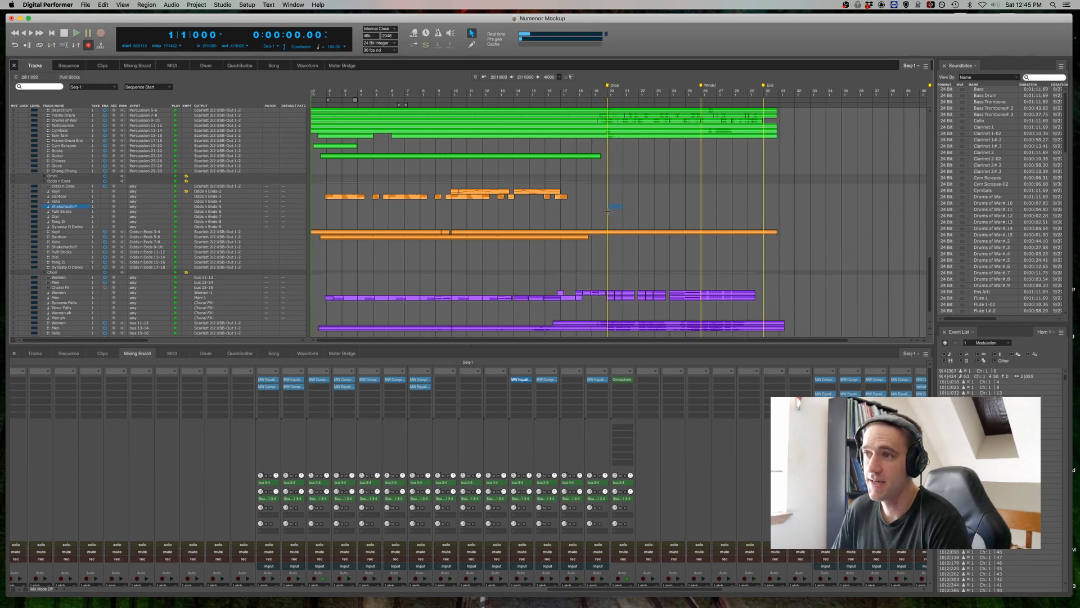
scroll(475, 188, "down", 3)
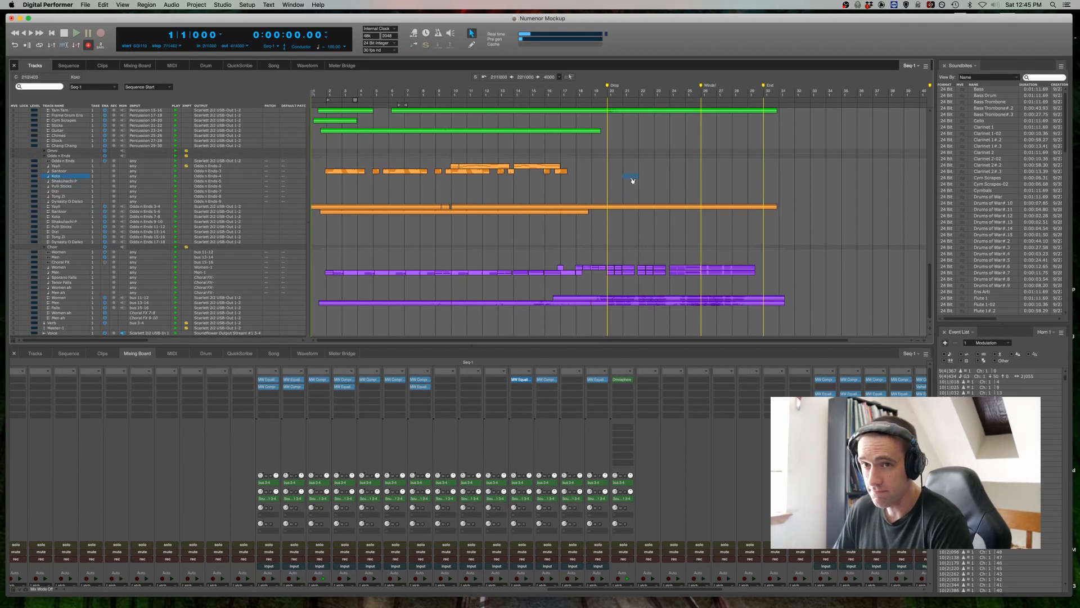
scroll(633, 180, "down", 10)
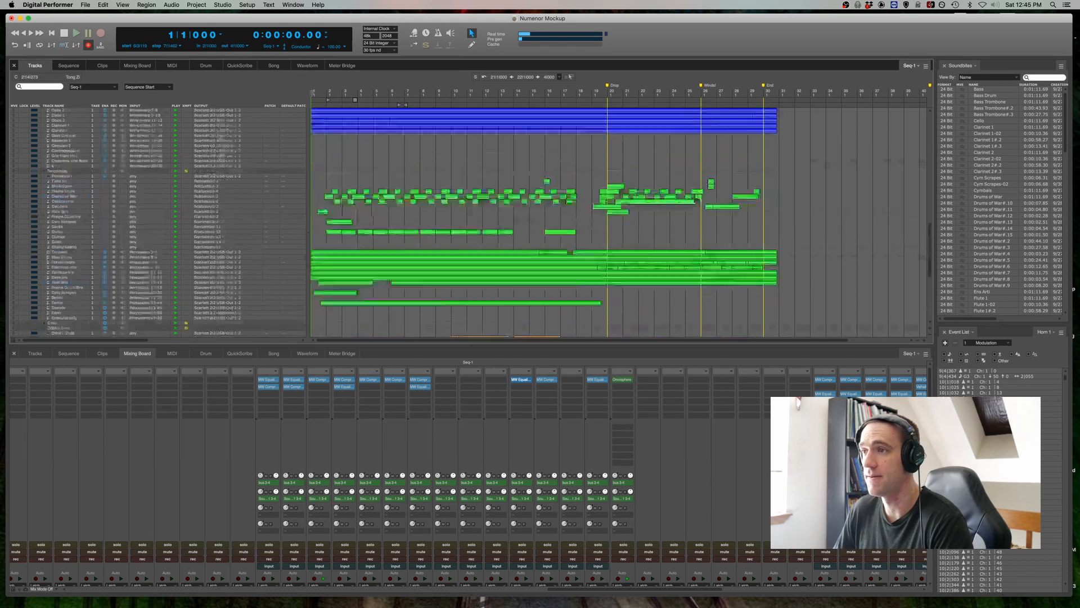
scroll(637, 196, "up", 8)
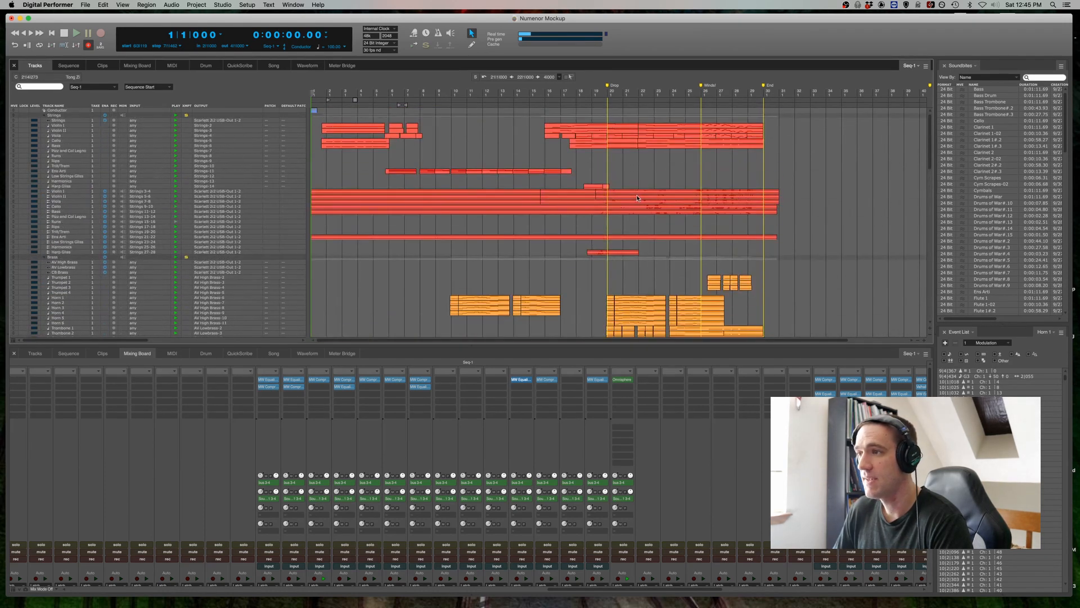